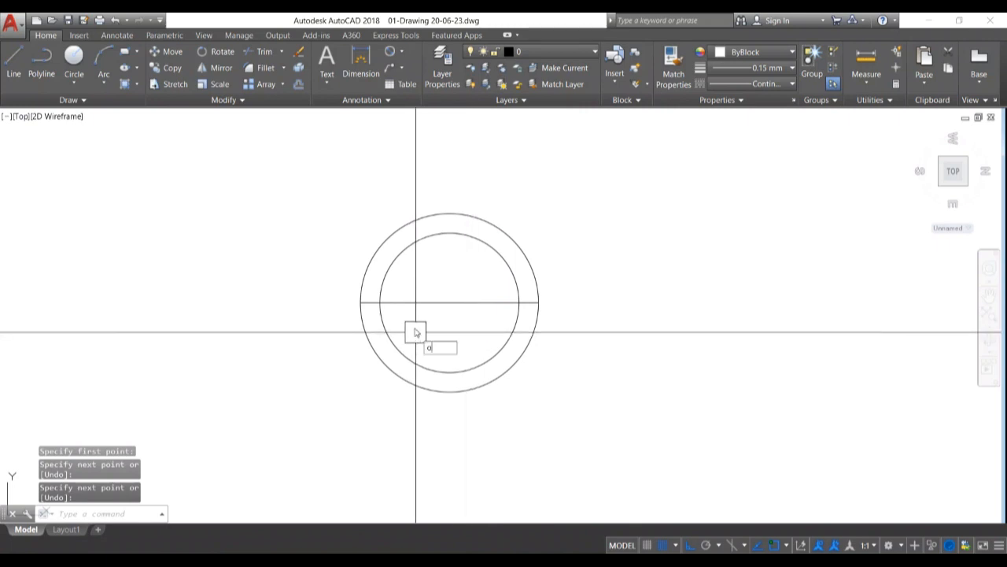
Offset the large circles' horizontal centre line by 52 downward
key(Return)
click(449, 302)
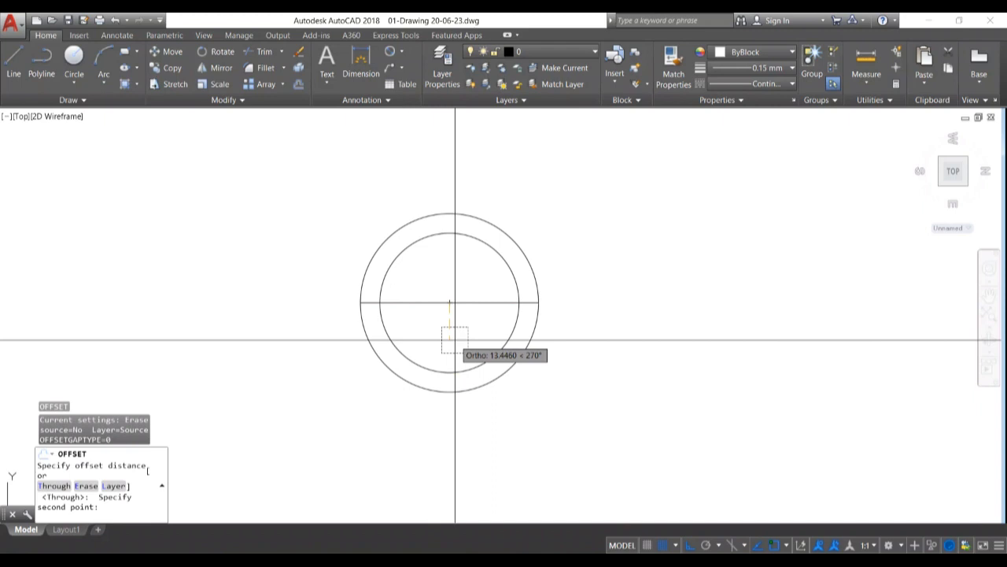
text(52)
key(Return)
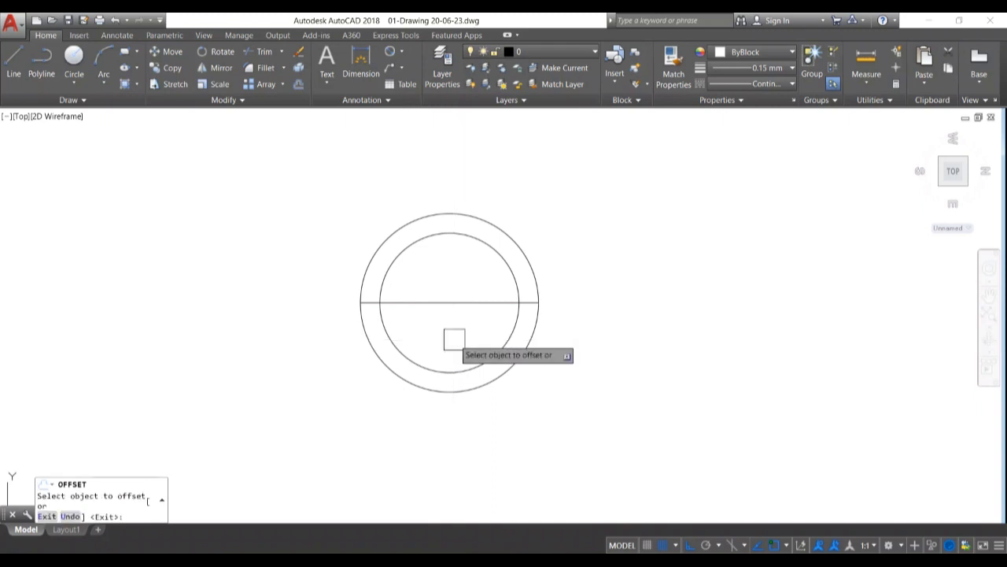
click(449, 302)
click(538, 425)
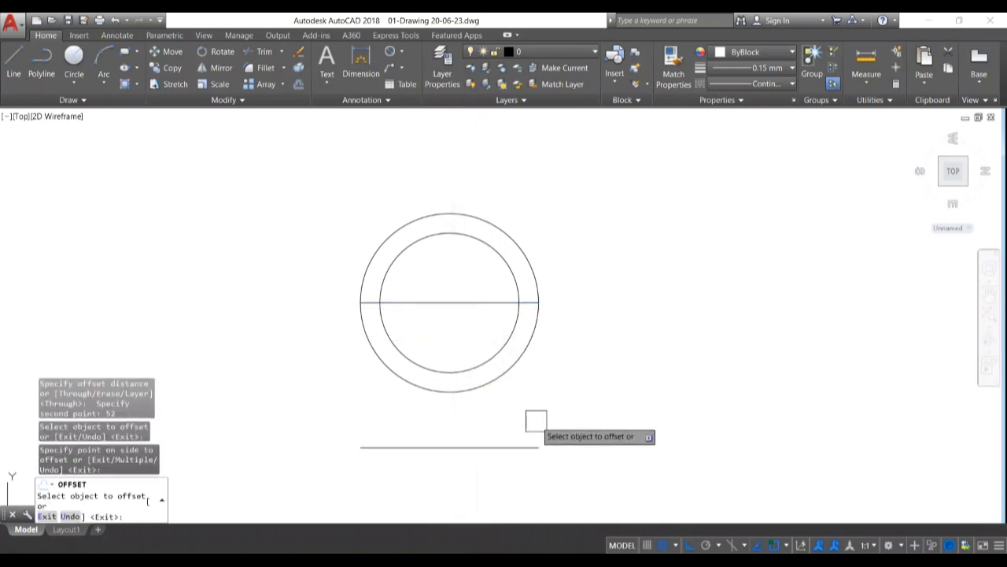
key(Return)
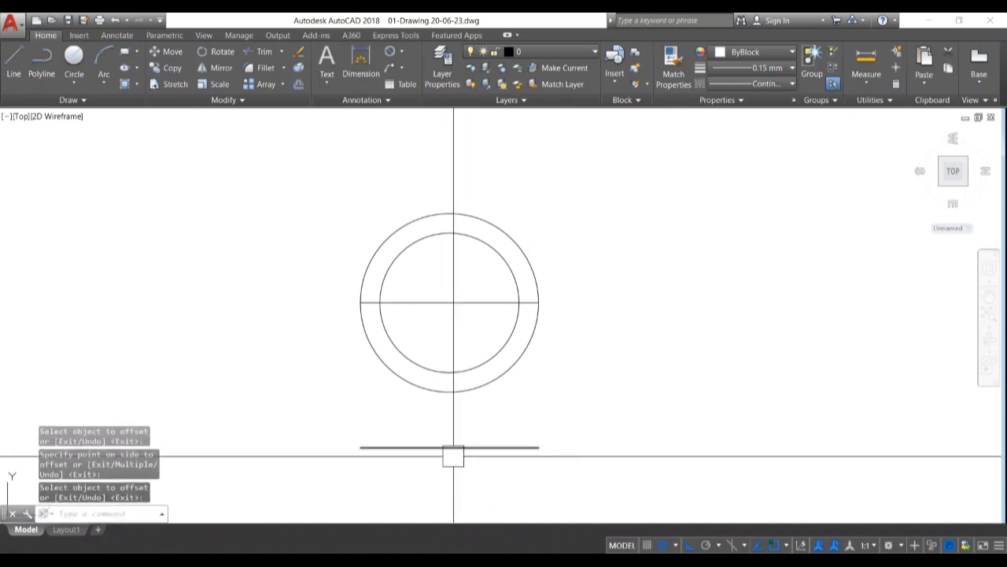
Draw a circle of radius 5 centred on the midpoint of the lower offset line
text(c)
key(Return)
click(449, 447)
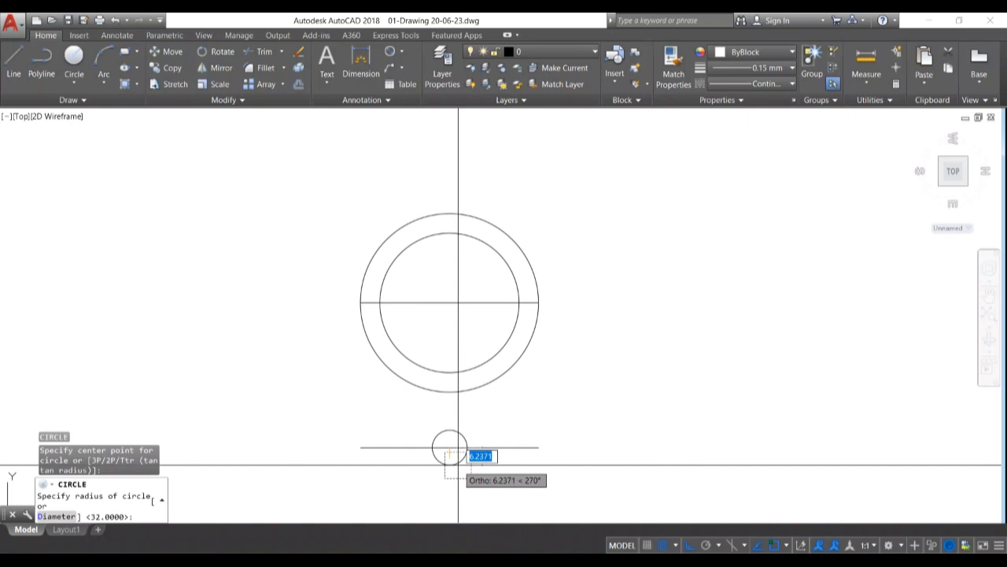
text(5)
key(Return)
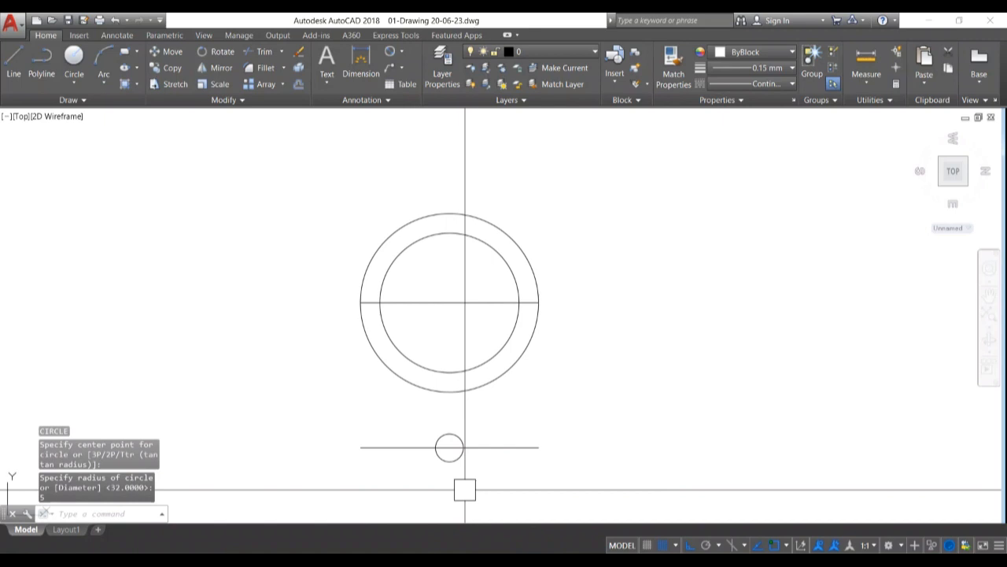
Add a concentric circle of radius 10 around the small circle below the large circles
key(Return)
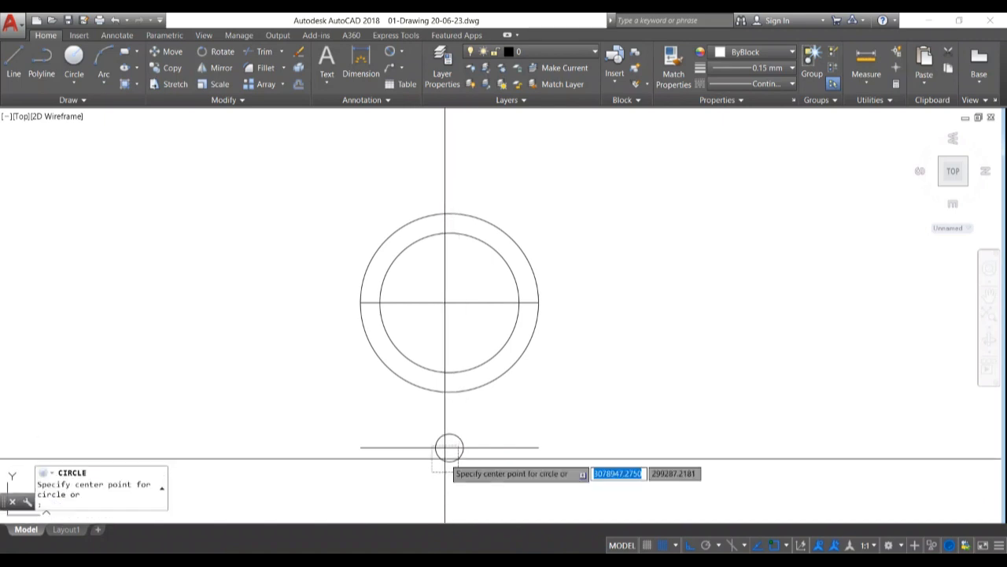
click(450, 447)
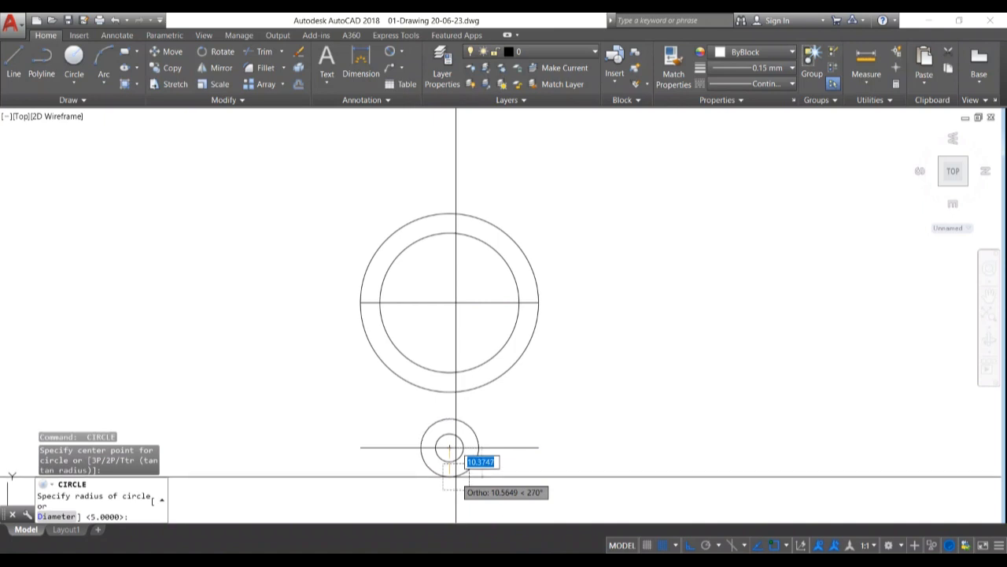
text(10)
key(Return)
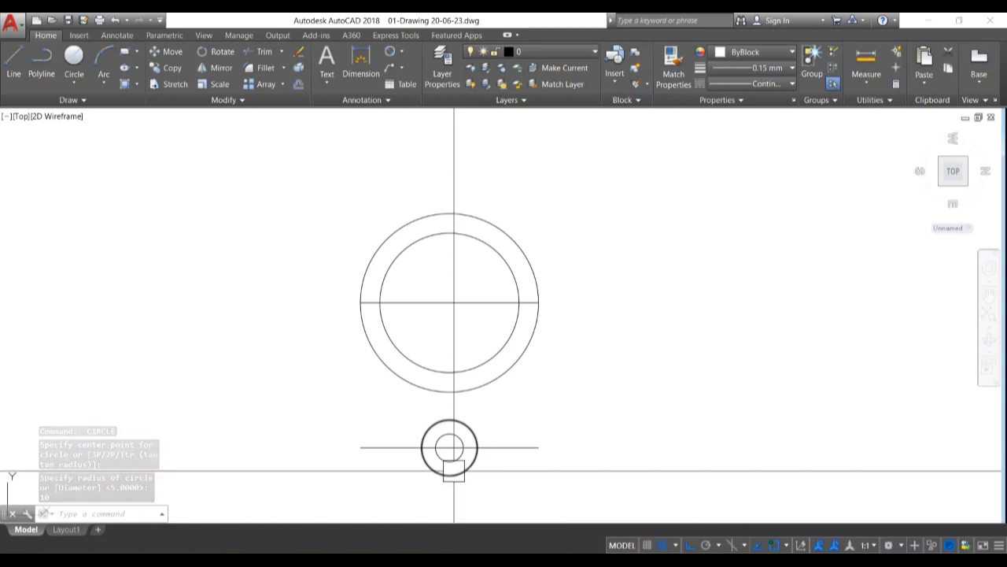
Draw a vertical line from the centre of the lower small circles up through the large circles to a point above them
middle_drag(507, 415, 510, 428)
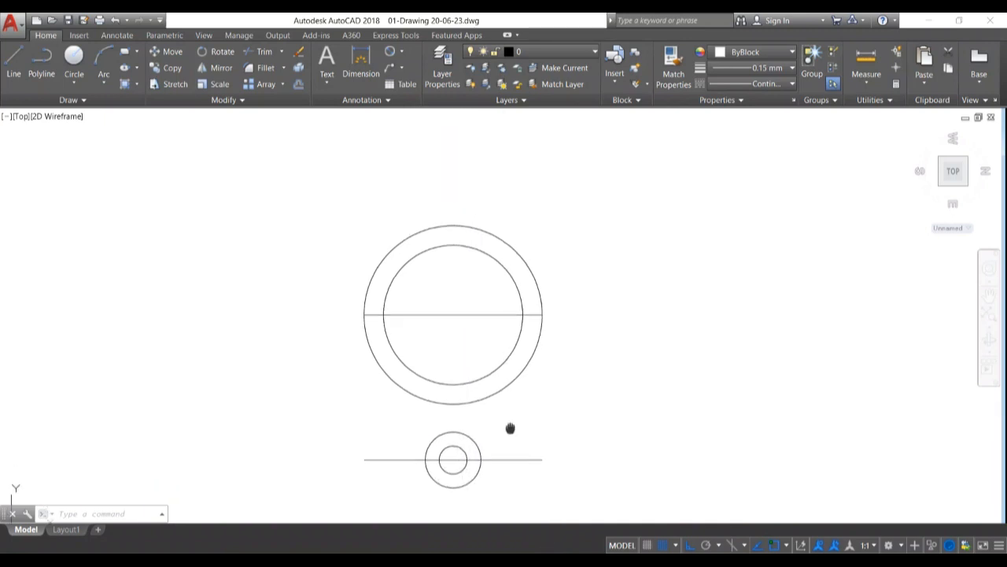
text(l)
key(Return)
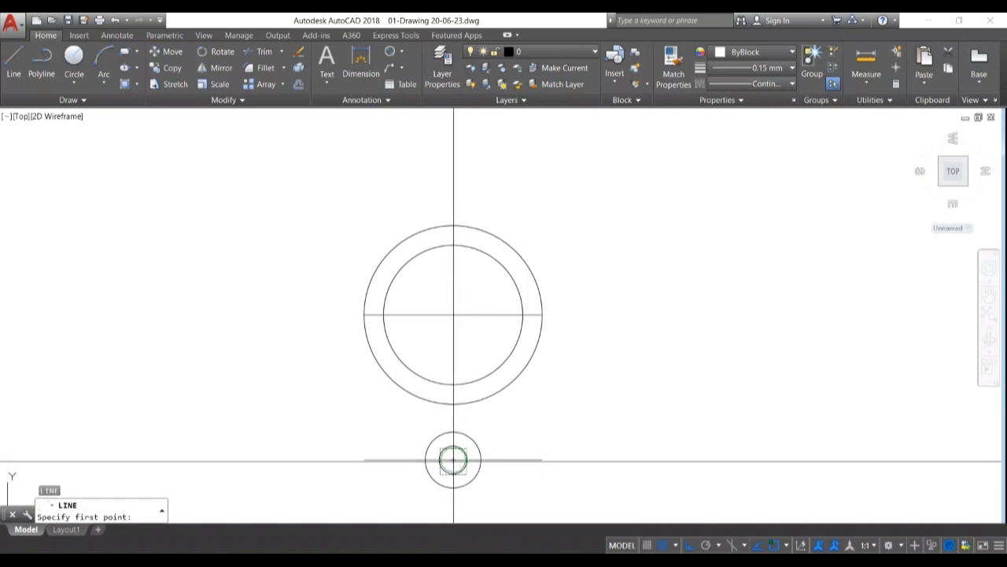
click(453, 460)
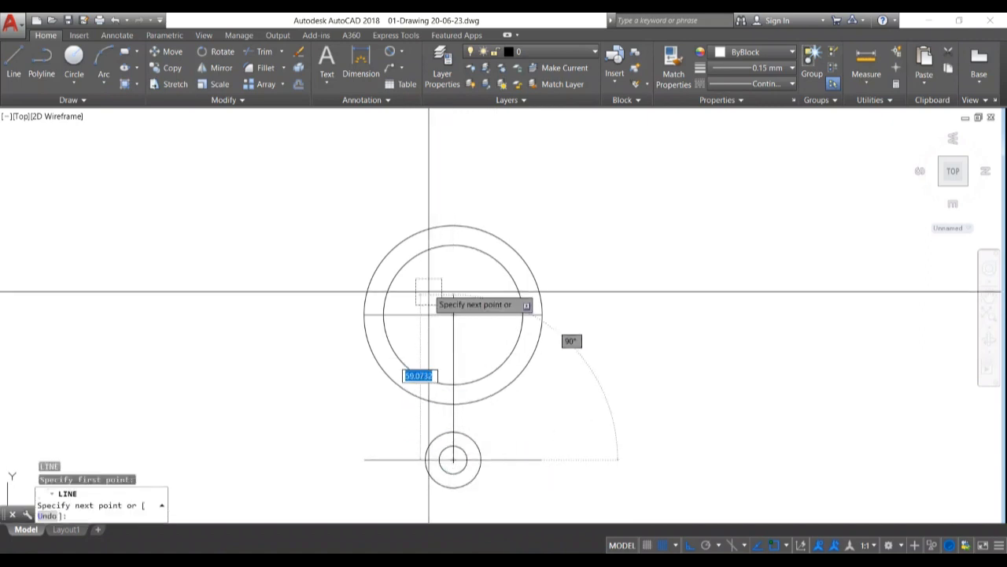
click(453, 159)
key(Return)
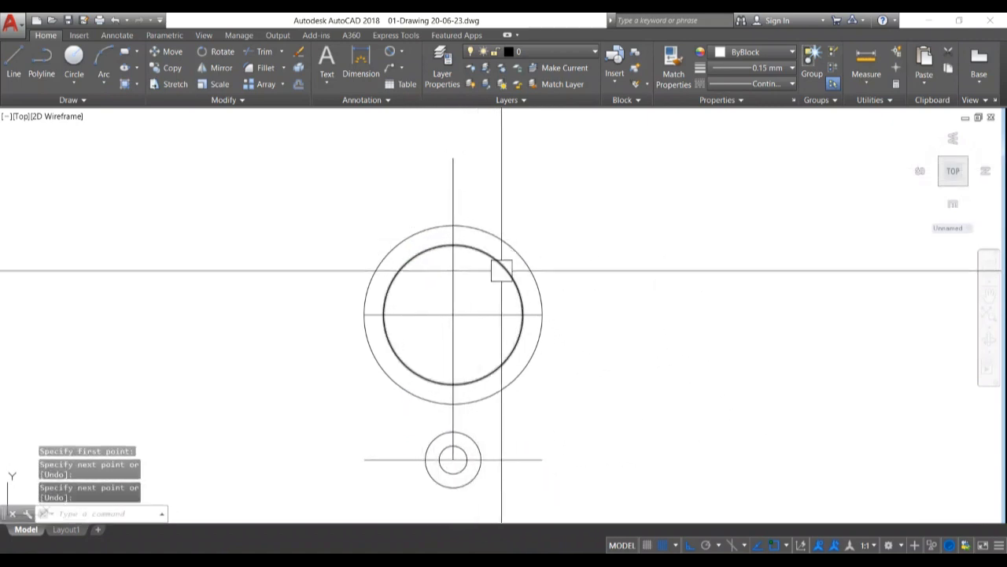
Offset the large circles' horizontal centre line by 58 upward
scroll(520, 283, down, 3)
scroll(525, 296, up, 4)
middle_drag(440, 337, 405, 400)
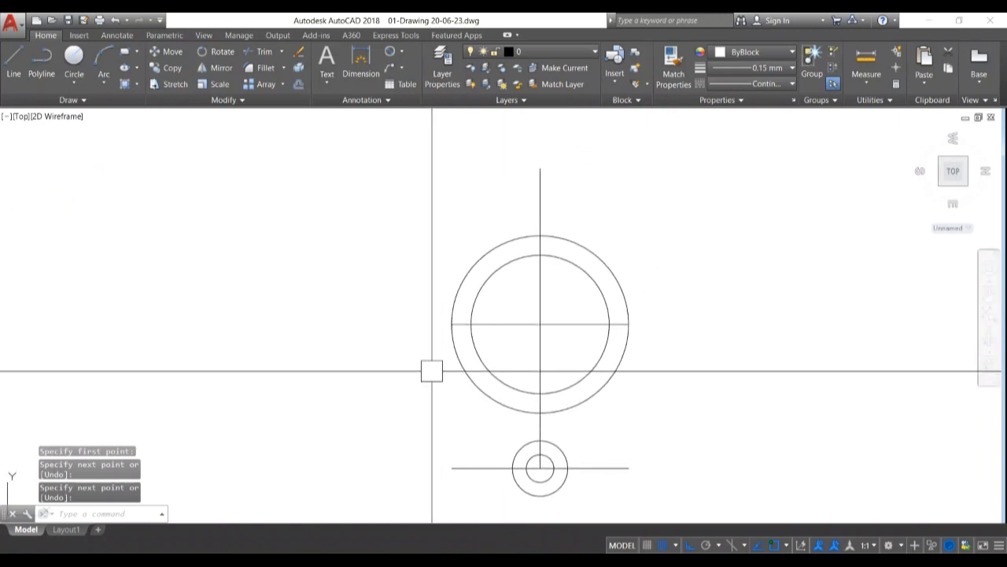
middle_drag(435, 369, 442, 423)
click(506, 378)
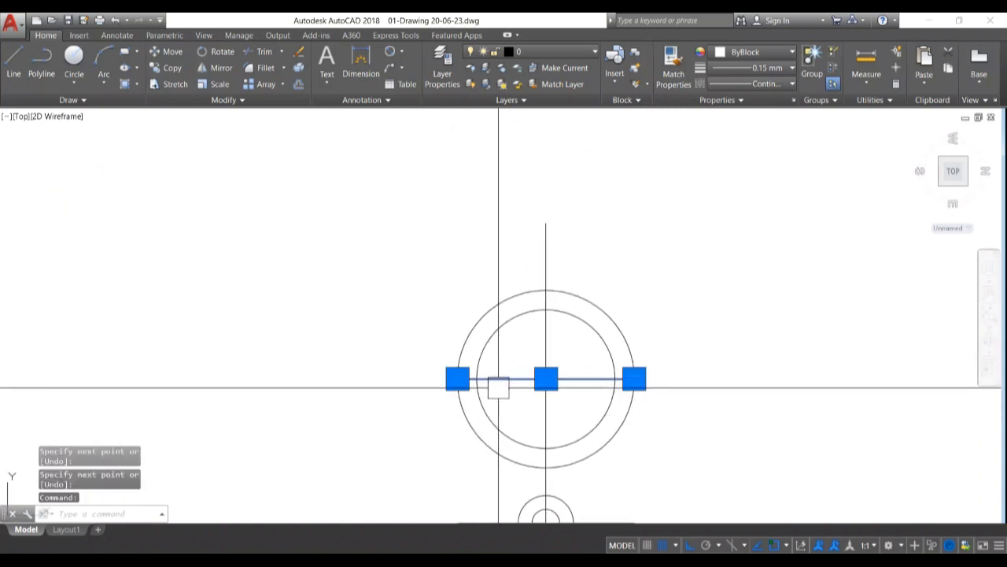
text(o)
key(Return)
click(547, 379)
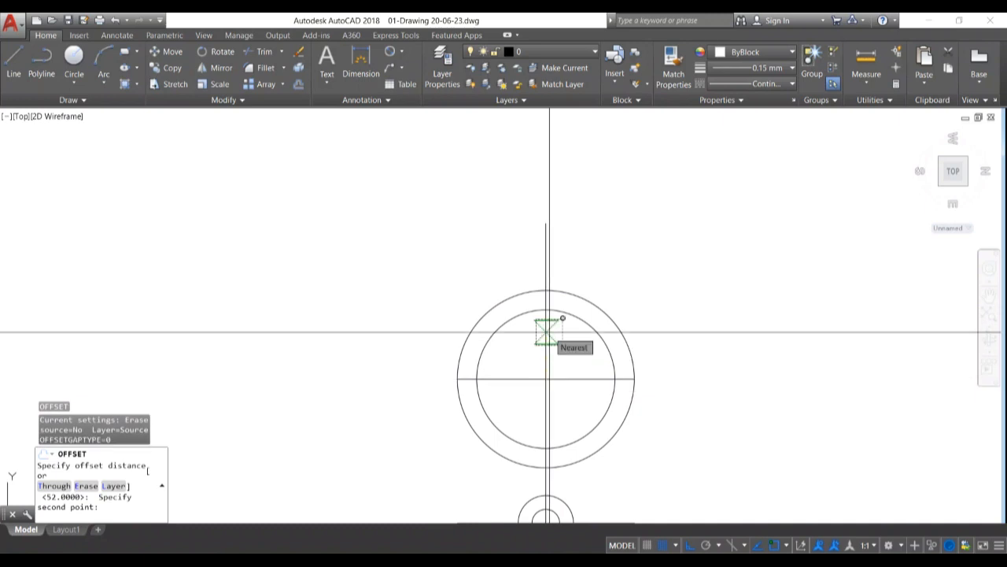
key(Return)
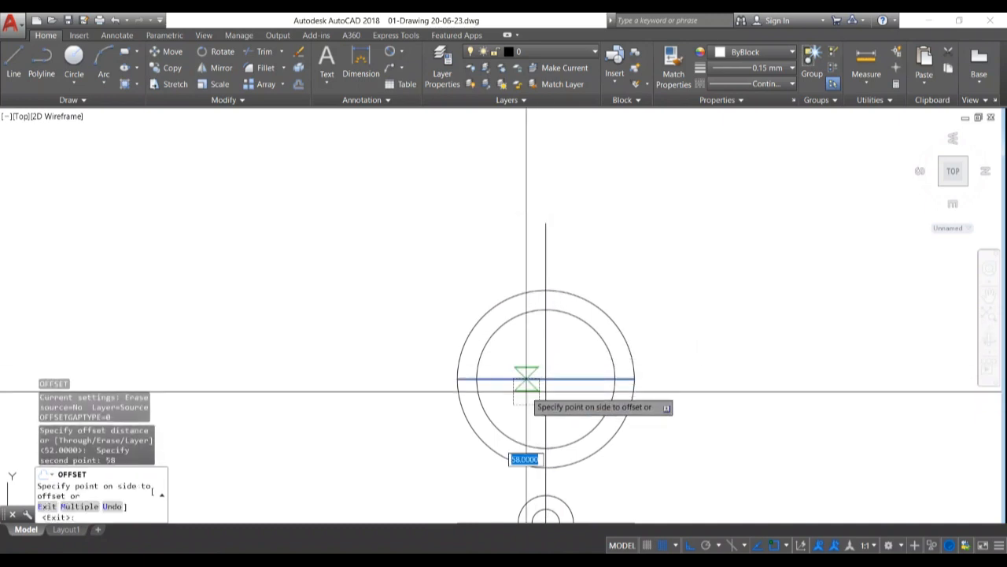
click(535, 349)
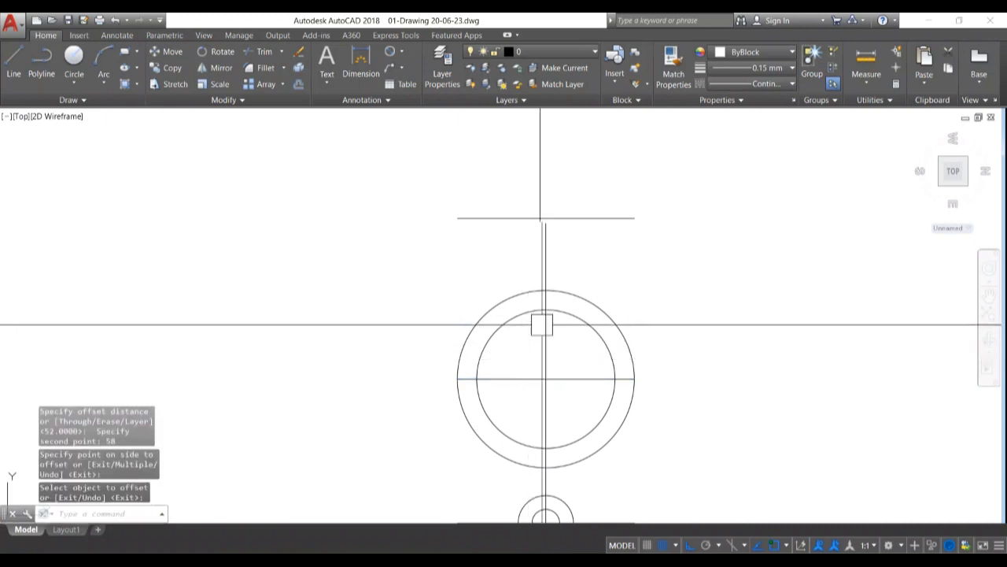
key(Return)
Stretch the vertical centre line's upper endpoint to meet the upper offset line
click(546, 222)
scroll(546, 222, up, 3)
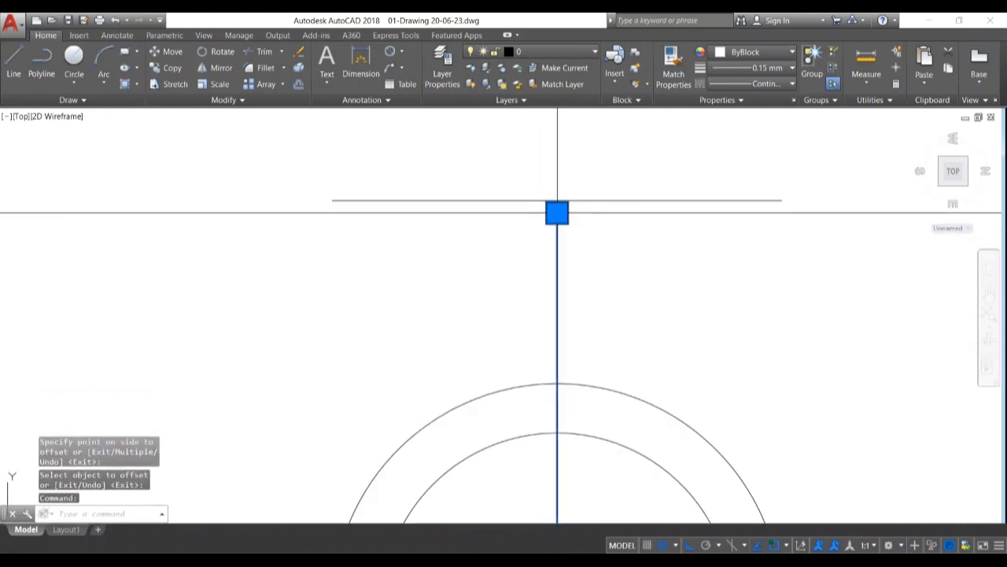
click(557, 202)
key(Escape)
key(Escape)
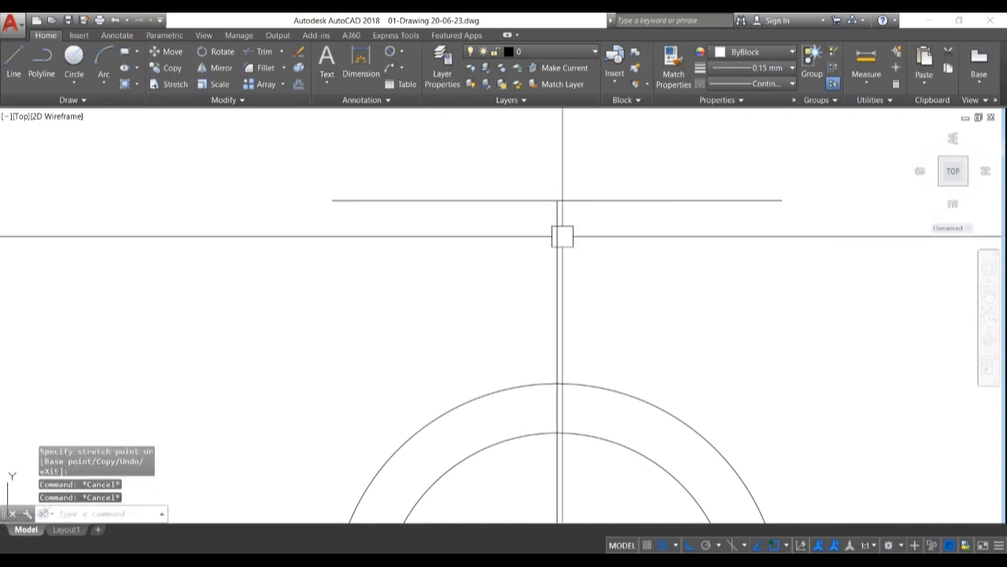
Try to mirror the two lower small circles about the large circles' horizontal centre line, keeping the originals
scroll(571, 234, down, 4)
scroll(557, 427, up, 4)
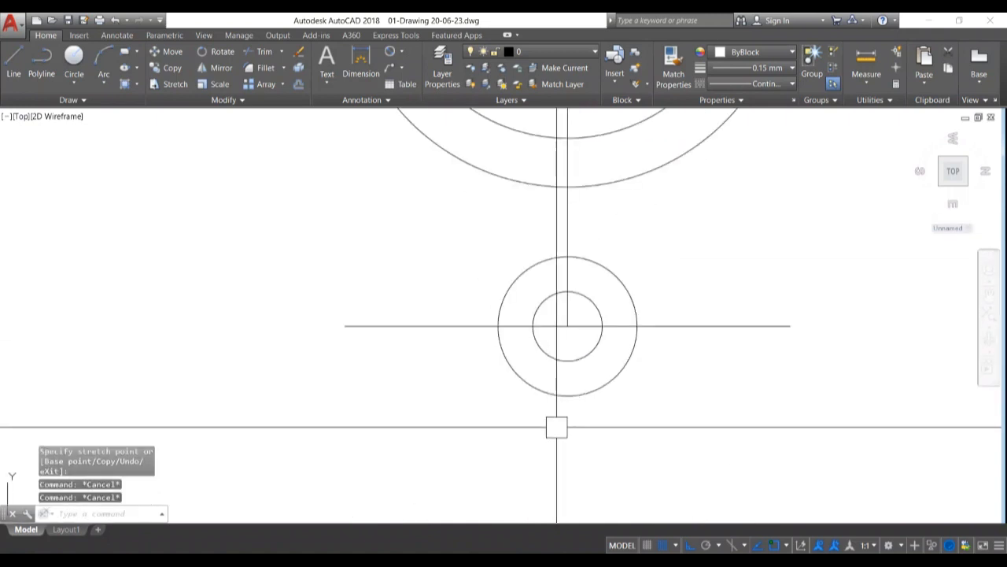
click(617, 410)
click(555, 354)
text(mi)
key(Return)
scroll(562, 360, down, 4)
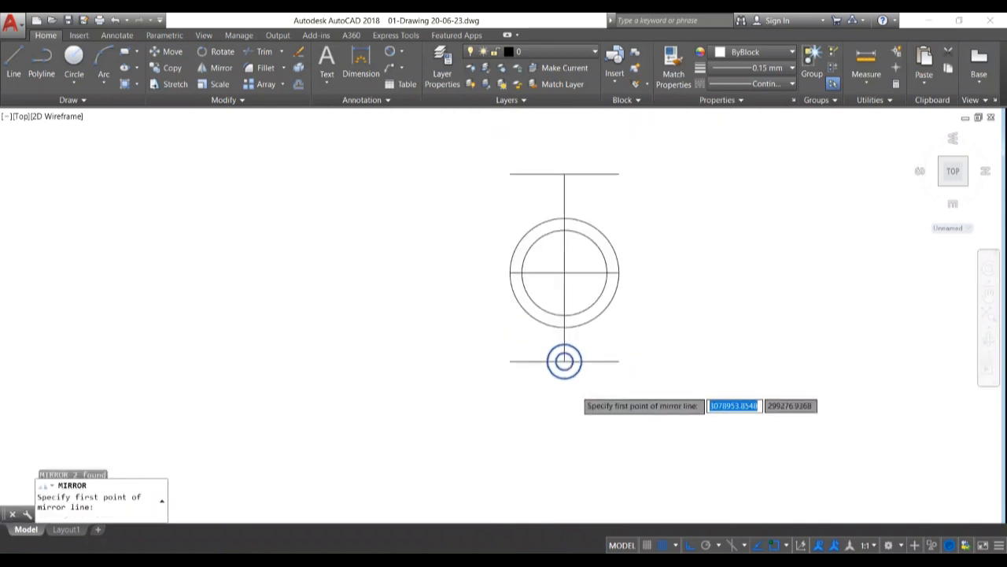
click(603, 316)
click(681, 317)
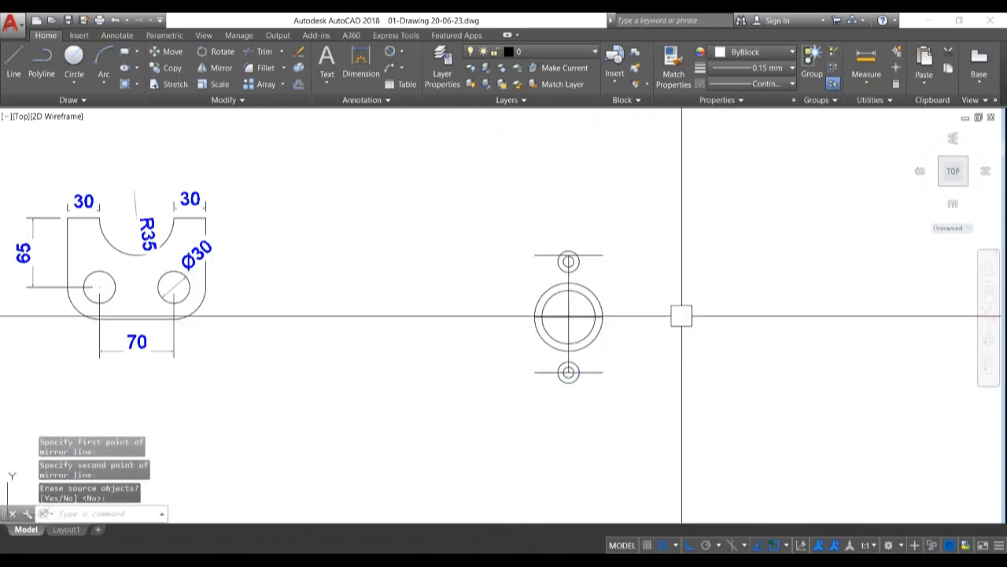
key(Return)
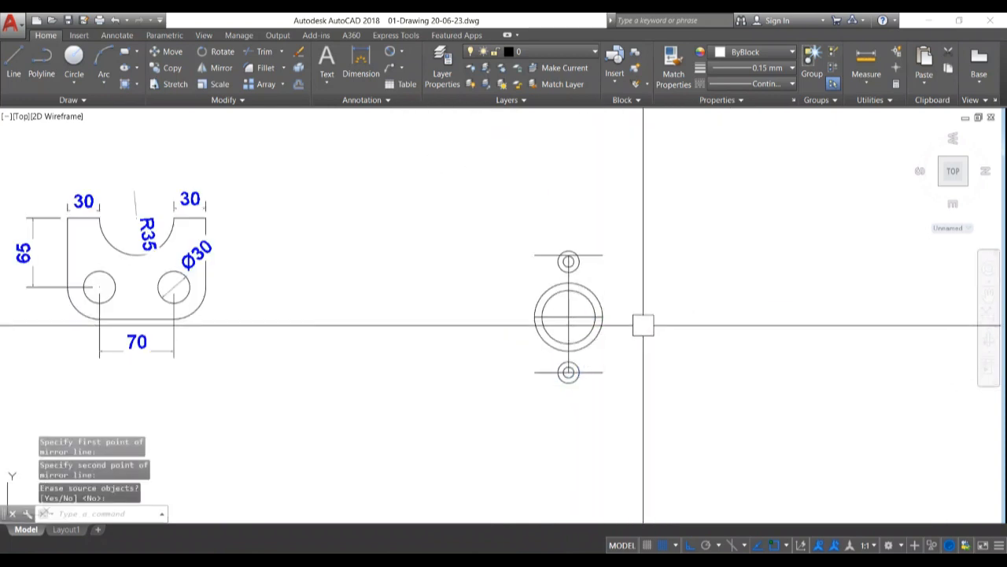
Delete the two mirrored small circles above the large circles
scroll(572, 280, up, 4)
click(573, 278)
click(555, 206)
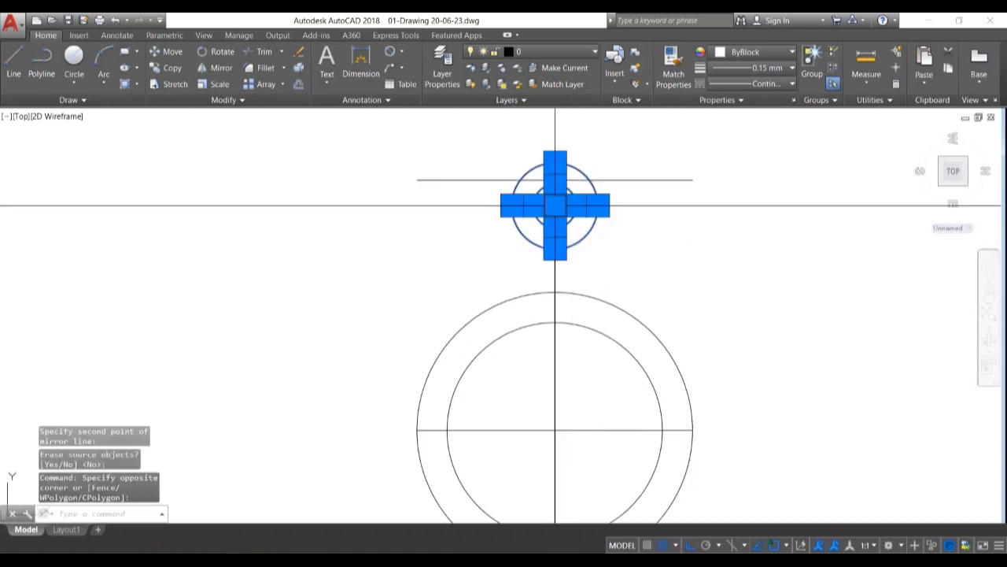
key(Delete)
Draw a circle of radius 5 centred where the vertical centre line meets the upper offset line
scroll(598, 223, down, 3)
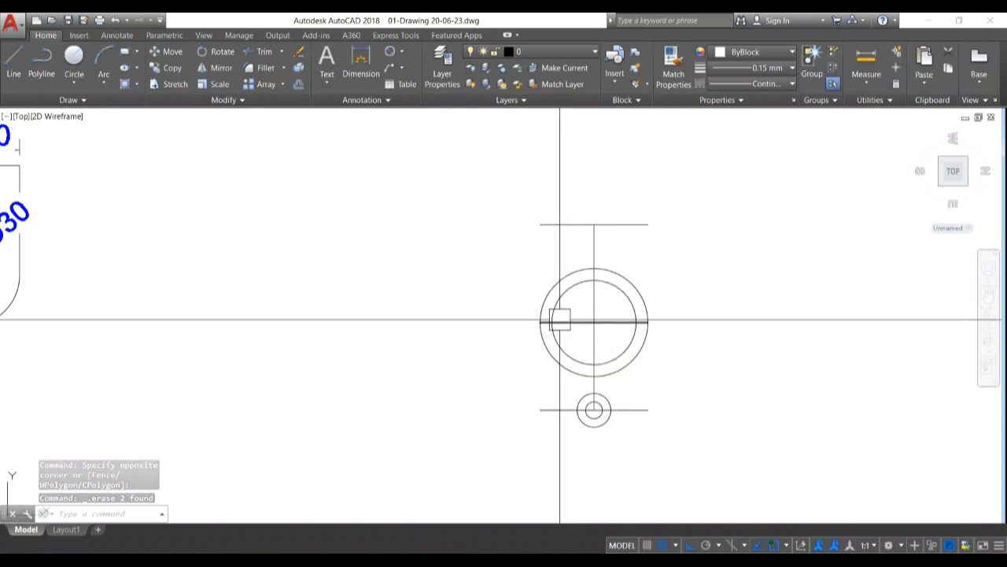
key(Return)
click(594, 224)
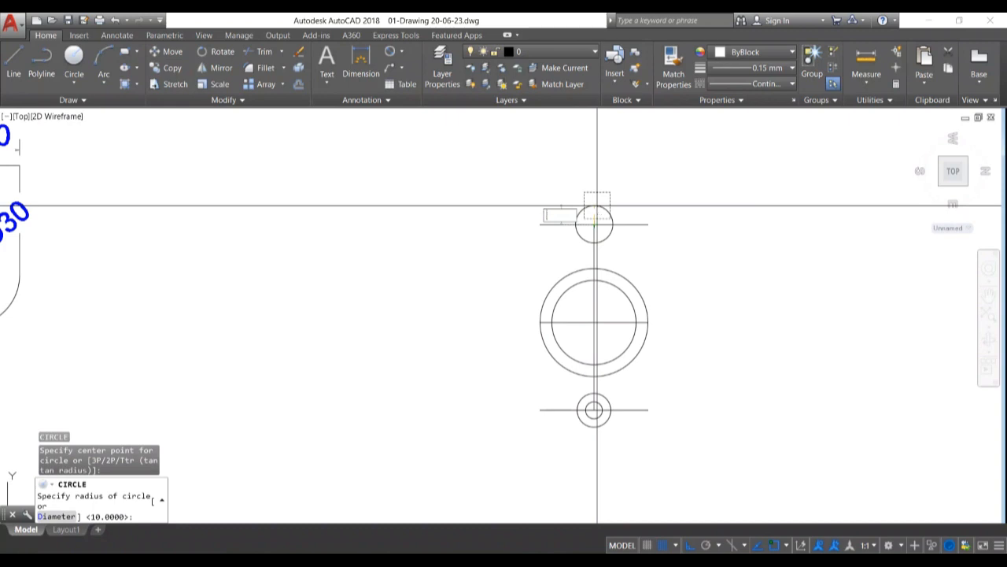
text(5)
key(Return)
scroll(614, 248, up, 3)
Add a concentric circle of radius 10 around the small circle above the large circles
key(Return)
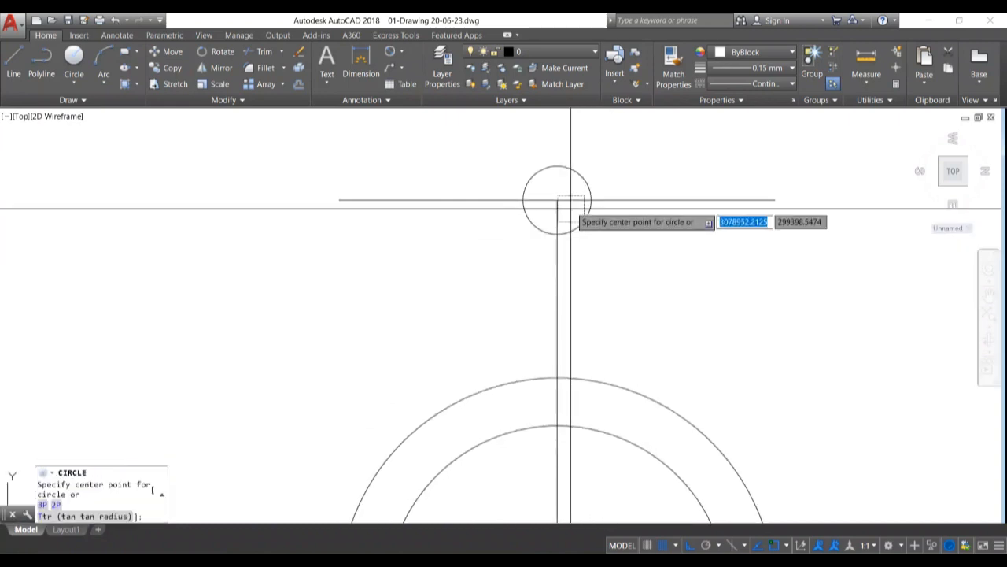
click(557, 200)
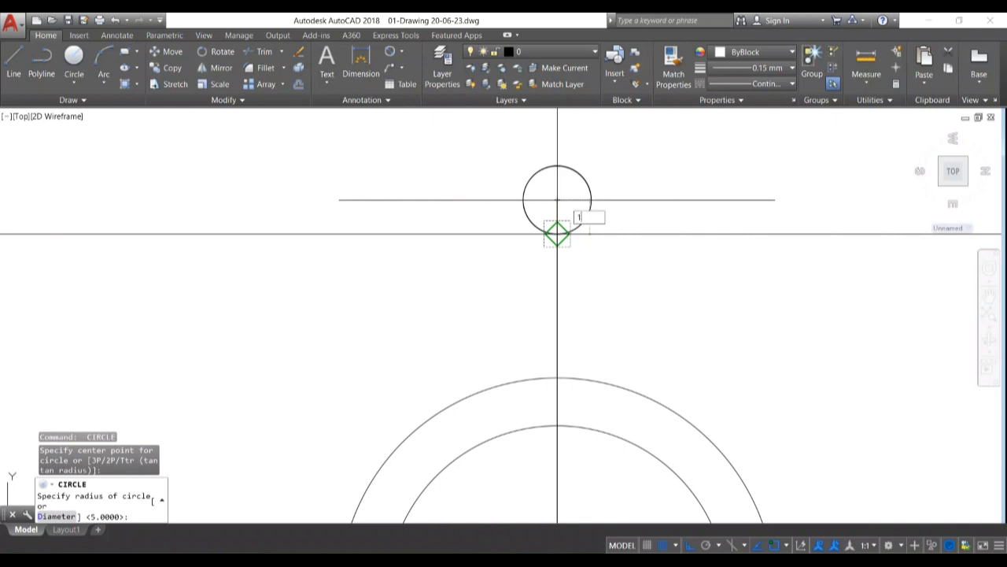
text(10)
key(Return)
Draw a vertical line from the left quadrant of the lower radius 10 circle up into the ring between the two large circles
scroll(648, 268, down, 6)
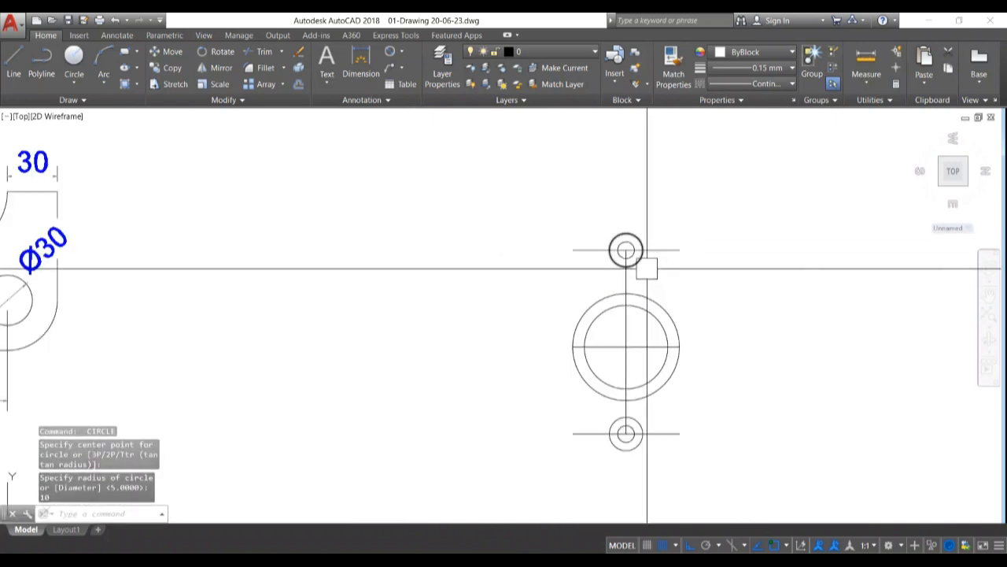
scroll(642, 268, down, 2)
mouse_move(640, 278)
middle_down()
mouse_move(410, 266)
mouse_move(493, 259)
mouse_move(464, 247)
mouse_move(389, 249)
mouse_move(510, 256)
middle_up()
scroll(408, 272, up, 4)
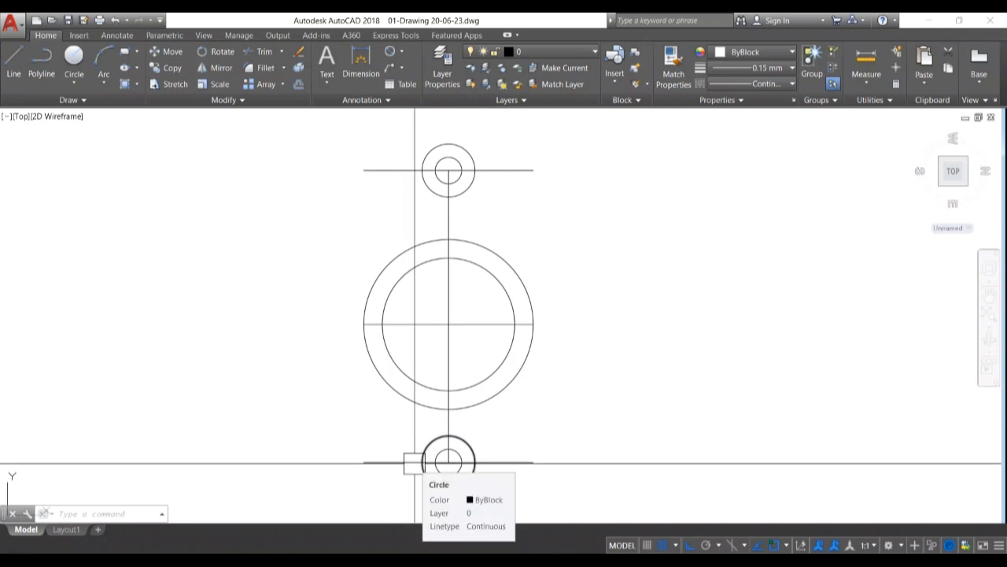
text(l)
key(Return)
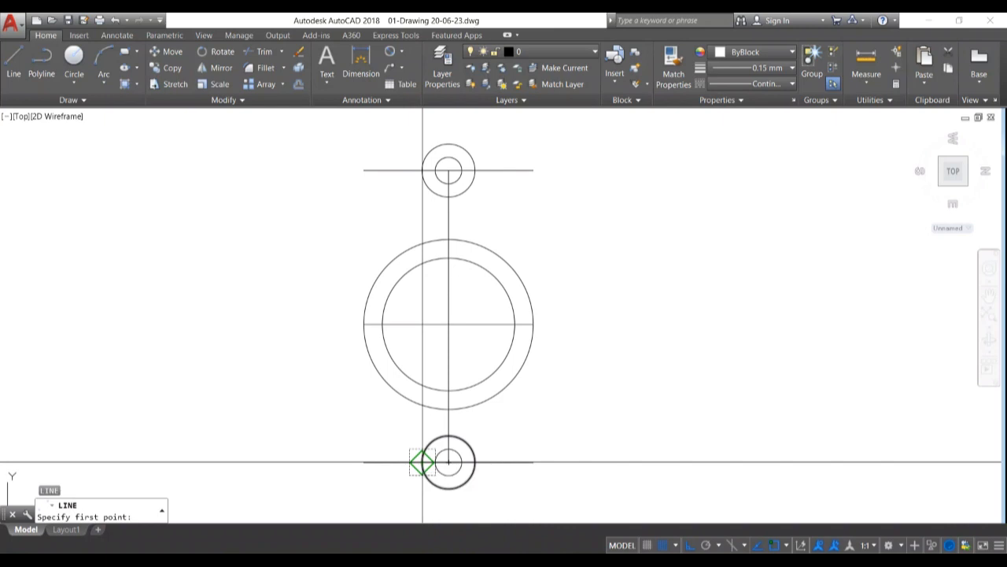
click(423, 462)
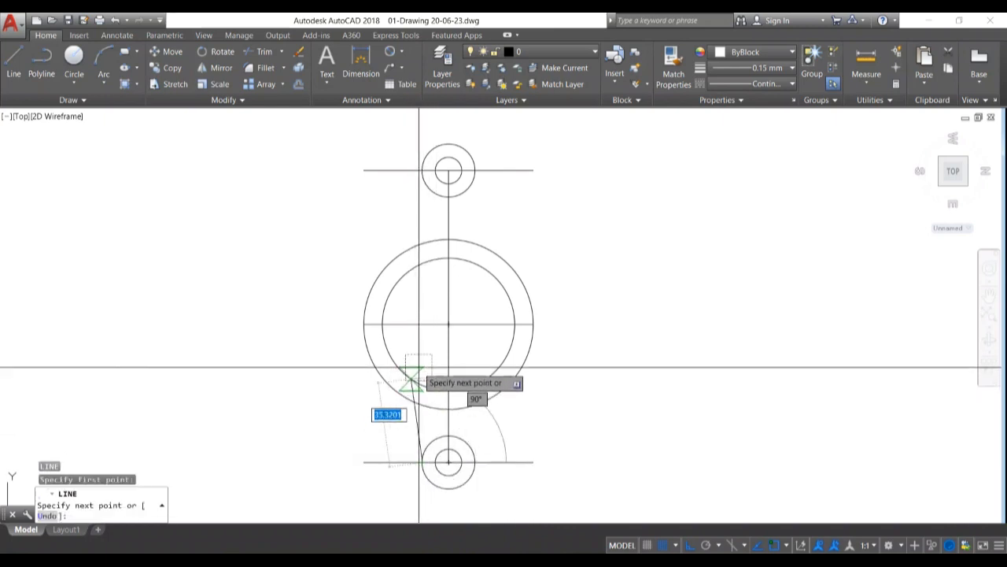
scroll(419, 377, up, 4)
click(417, 388)
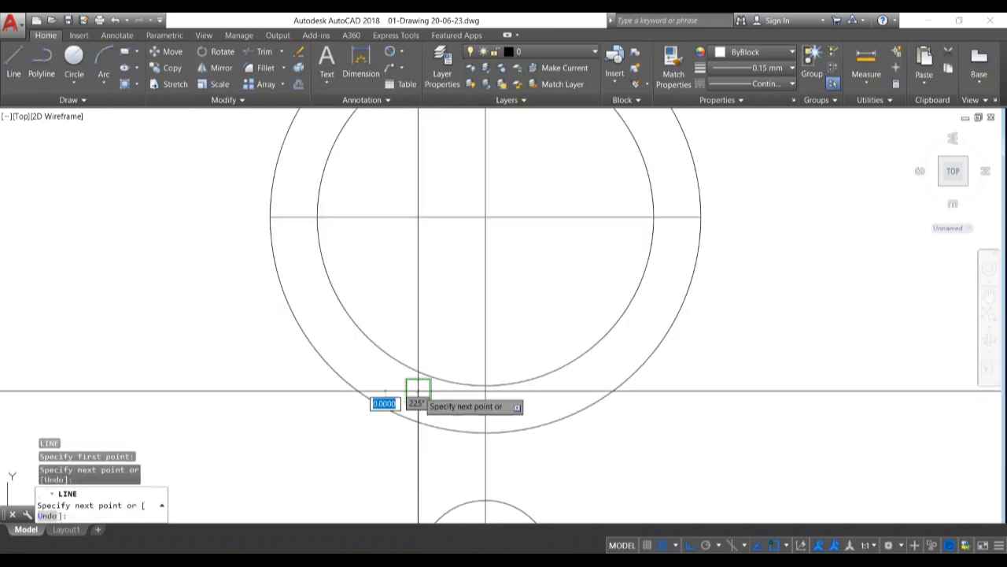
scroll(480, 403, down, 3)
scroll(555, 439, up, 3)
key(Return)
Draw a vertical line from the right quadrant of the lower radius 10 circle up into the ring between the large circles
key(Return)
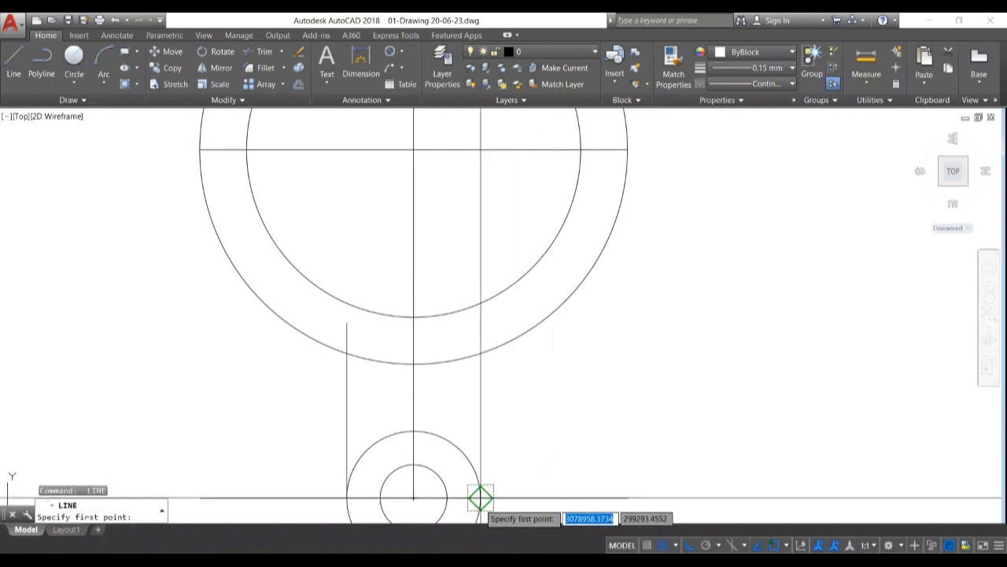
click(480, 498)
click(480, 328)
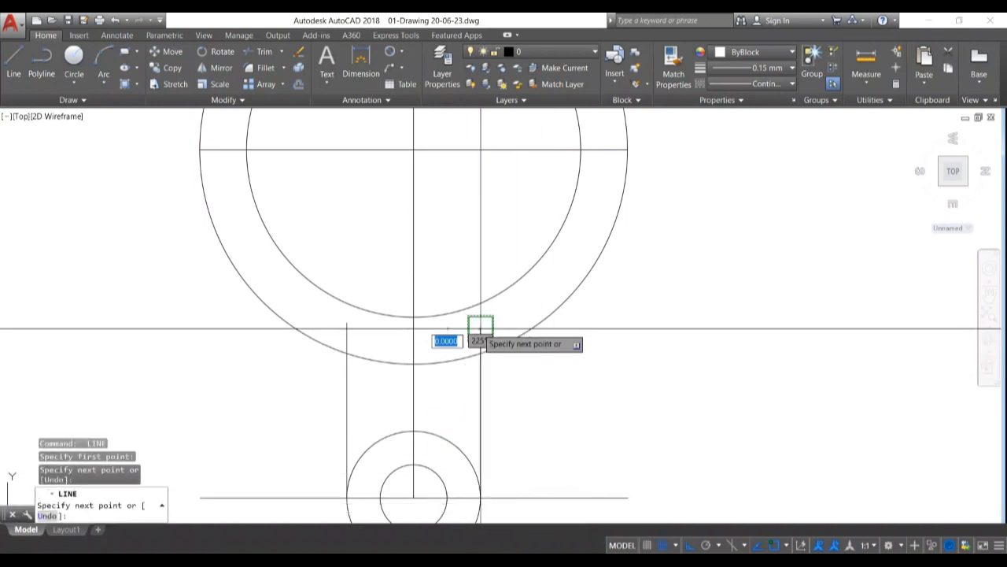
key(Return)
Draw a circle of radius 10 tangent to the right vertical line and the outer large circle
text(c)
key(Return)
text(t)
key(Return)
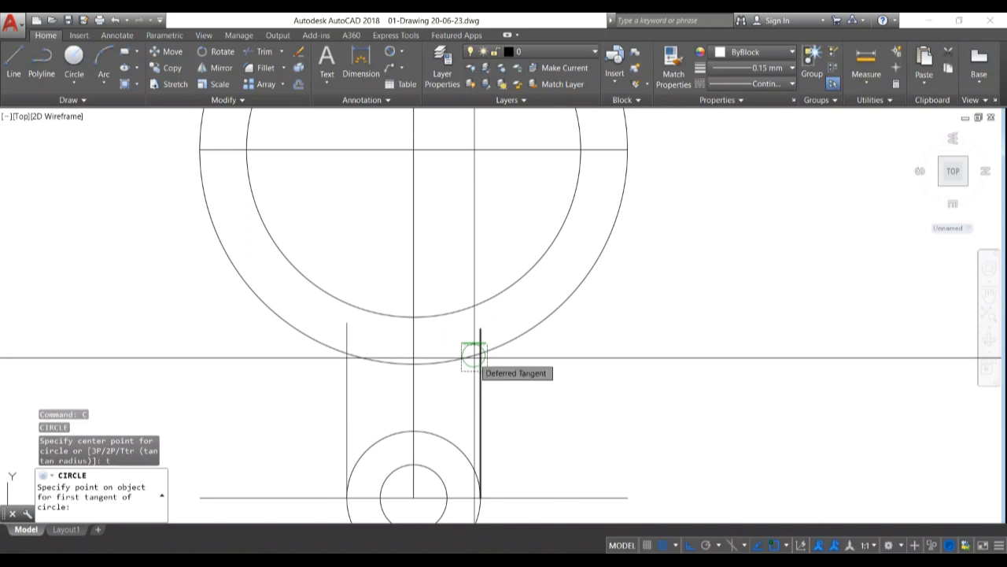
scroll(473, 356, up, 3)
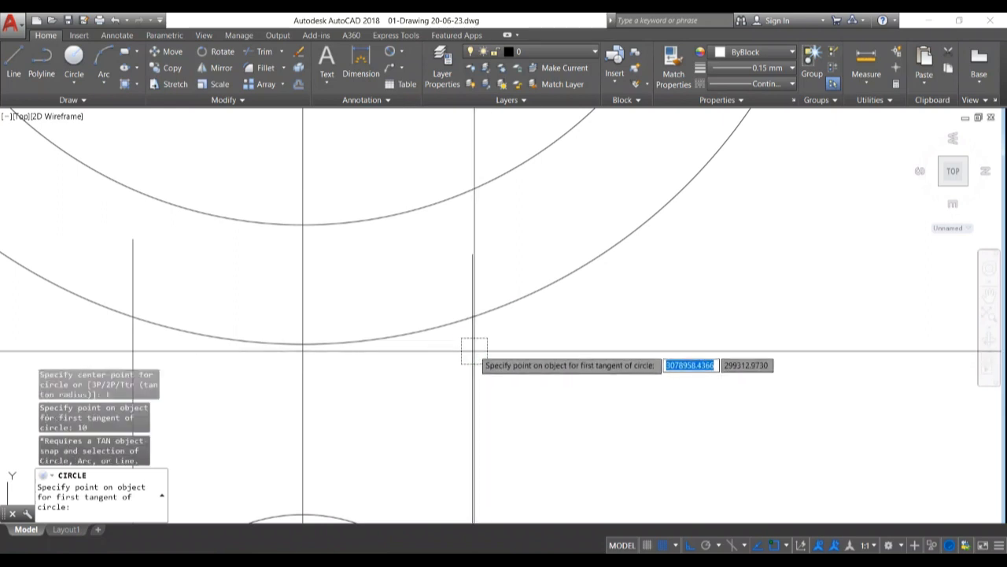
click(481, 340)
click(493, 313)
click(473, 344)
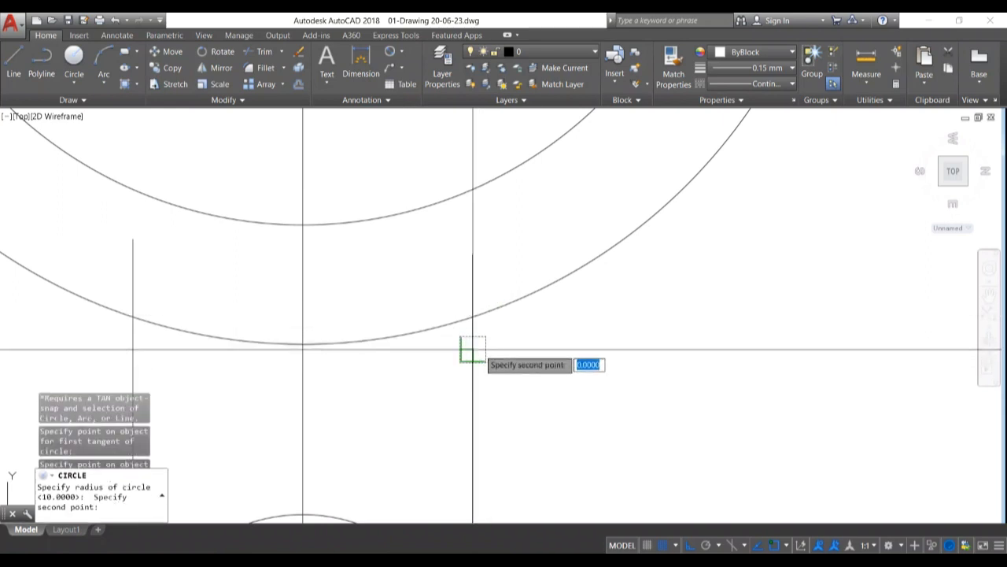
text(1)
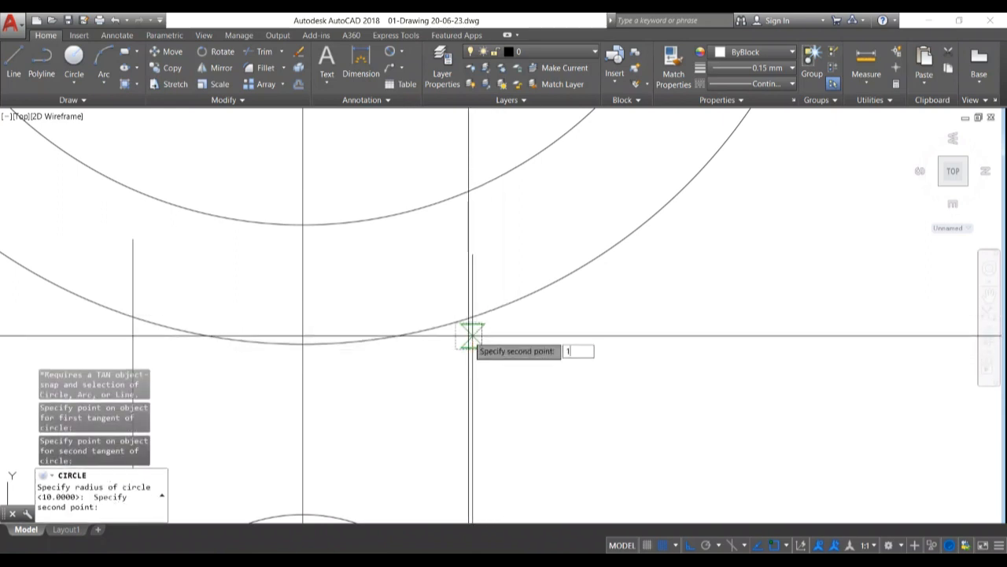
text(0)
key(Return)
scroll(514, 344, down, 3)
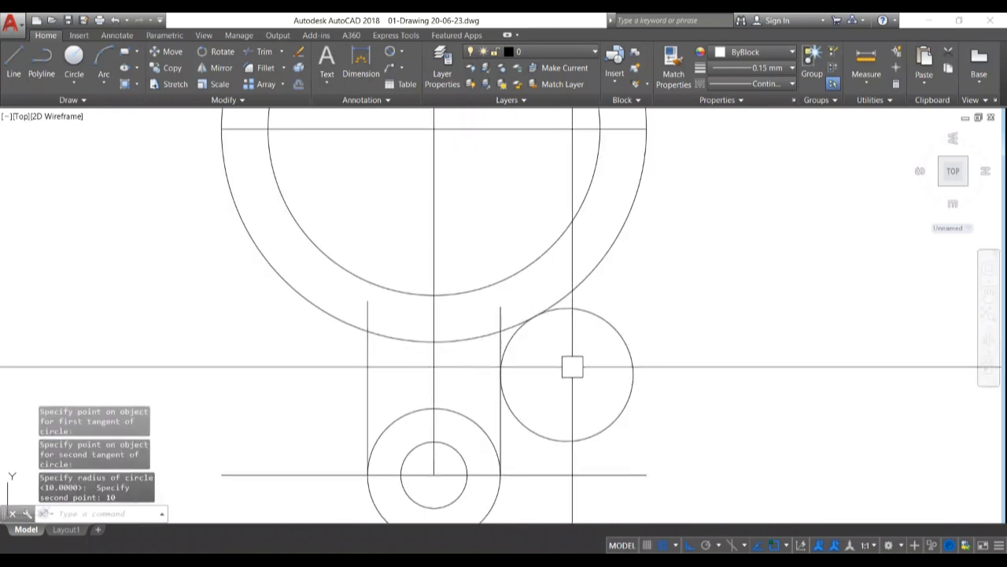
Trim the tangent circle and right vertical line to a fillet arc, and delete the line stub inside the ring
text(tr)
key(Return)
key(Return)
click(610, 342)
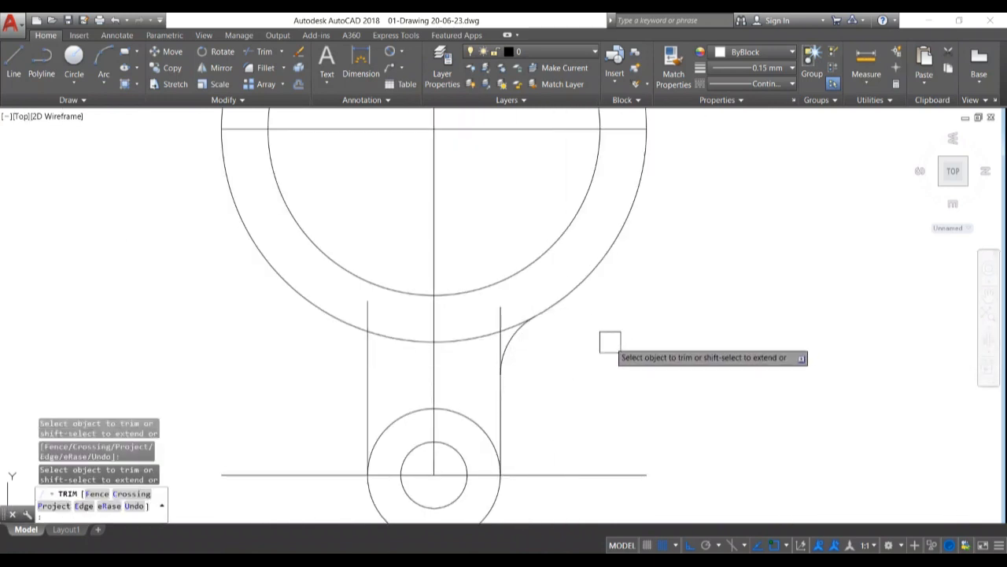
scroll(523, 338, up, 4)
key(Escape)
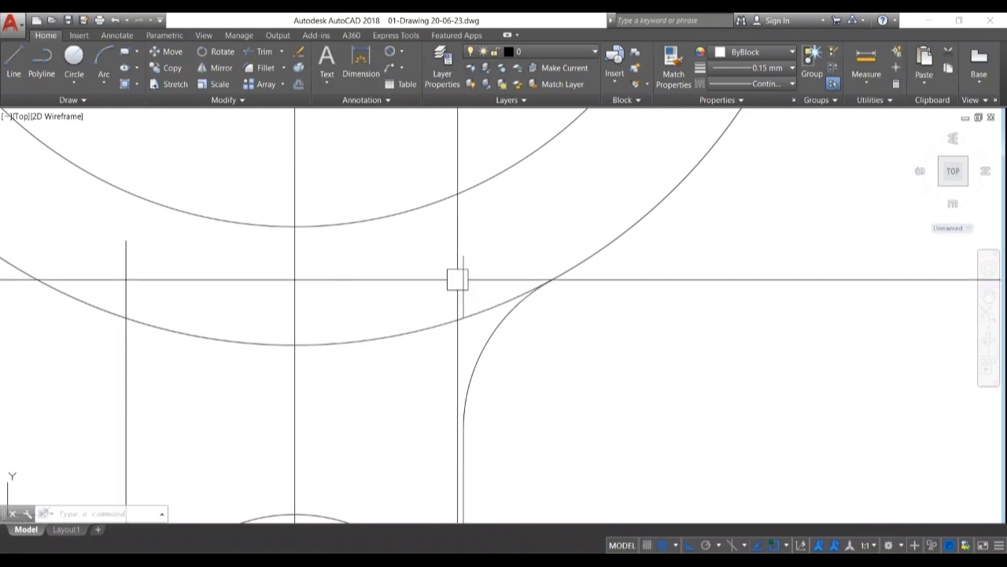
click(457, 279)
key(Delete)
scroll(458, 280, down, 4)
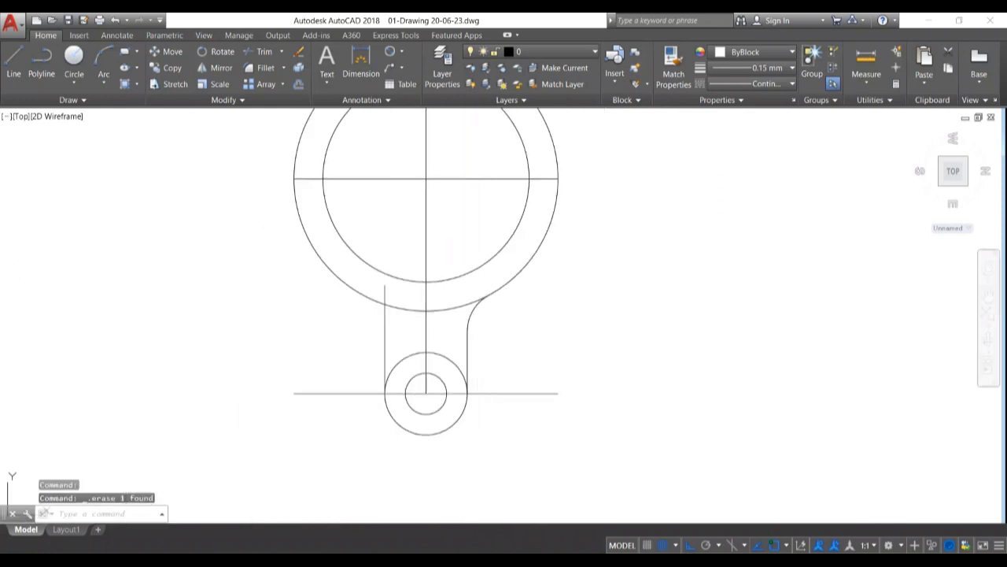
Try to mirror the fillet arc to the other side using the bottom points of the two large circles
text(mi)
key(Return)
click(425, 311)
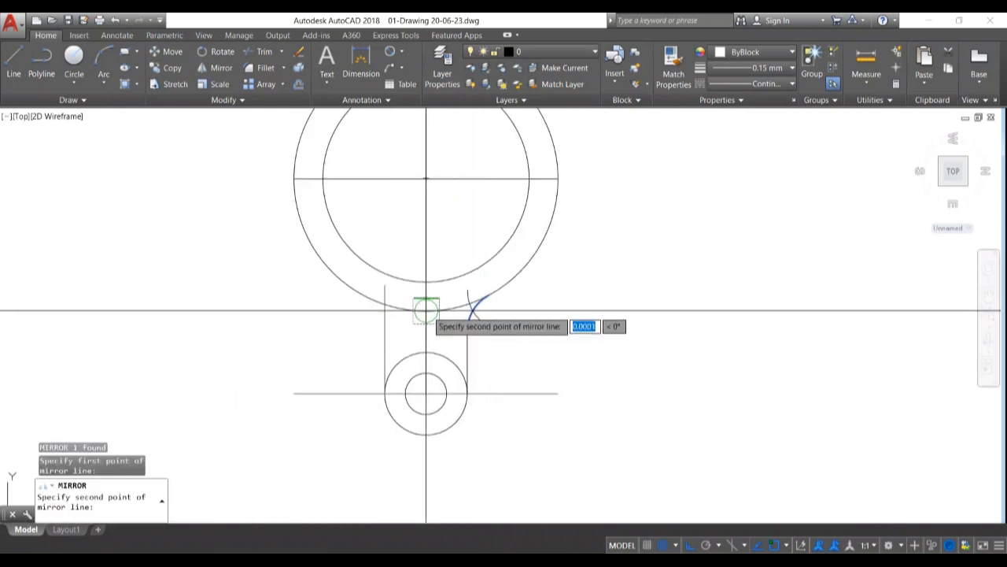
click(426, 282)
key(Return)
scroll(385, 315, up, 8)
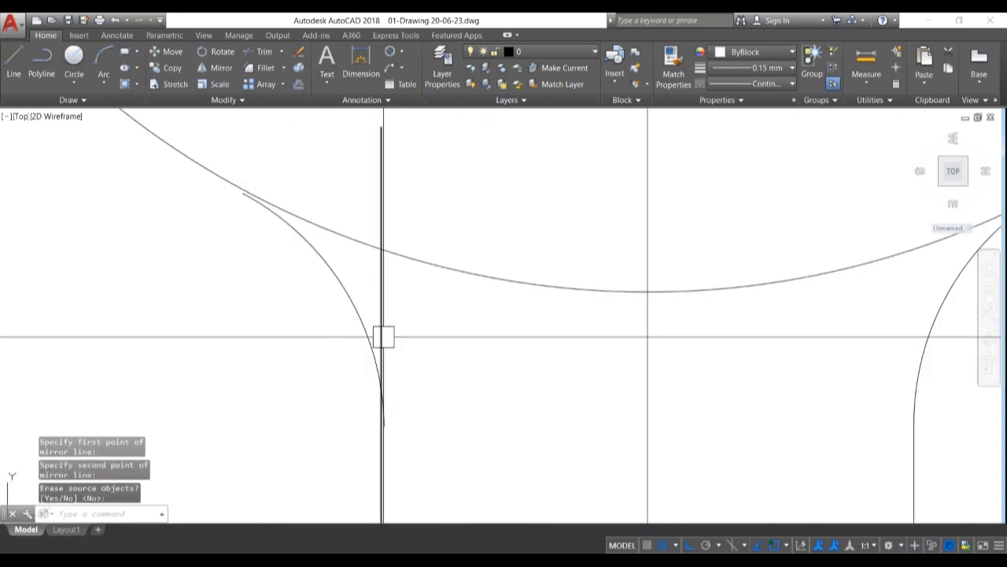
Undo the last mirror of the fillet arc
scroll(387, 338, down, 4)
key(ctrl+z)
key(ctrl+z)
key(ctrl+z)
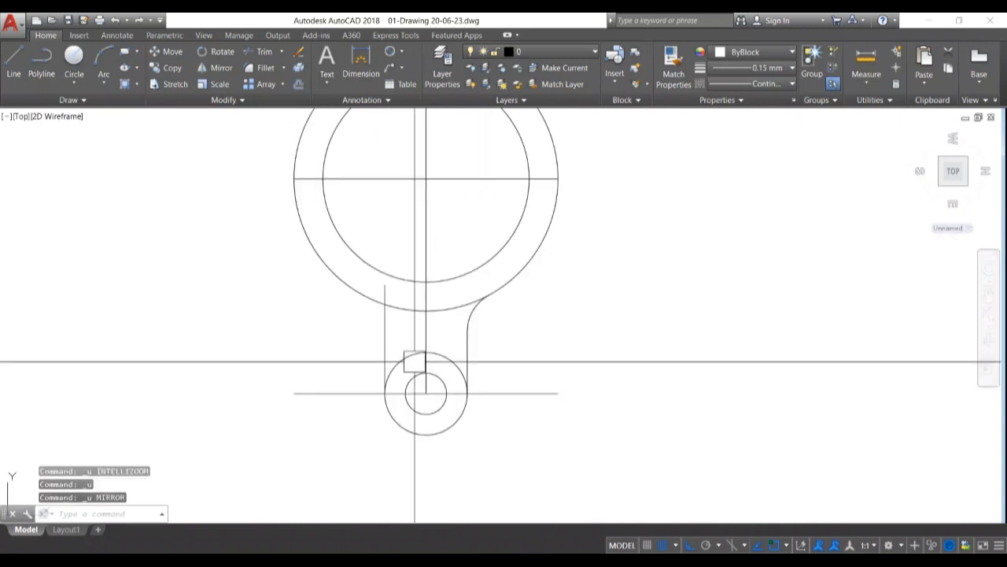
Mirror the fillet arc about the vertical centre line through the lower small circles' centre, keeping the source arc
text(mi)
key(Return)
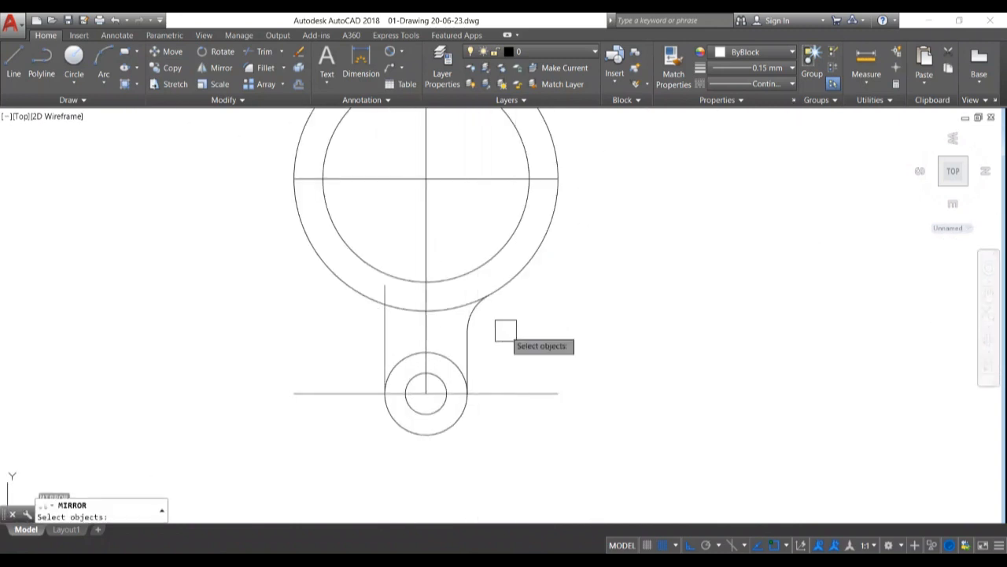
scroll(506, 330, up, 2)
click(446, 326)
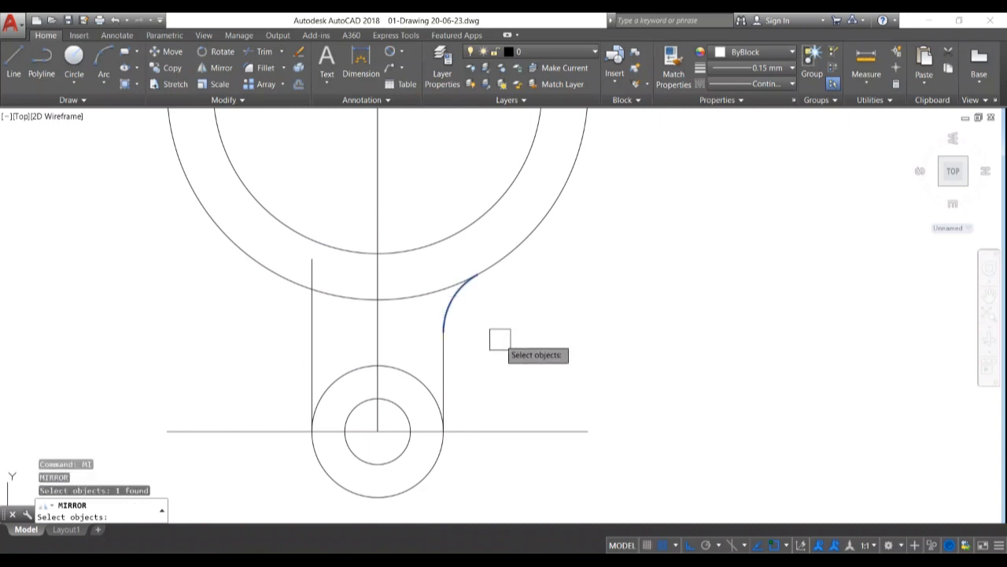
key(Return)
click(377, 431)
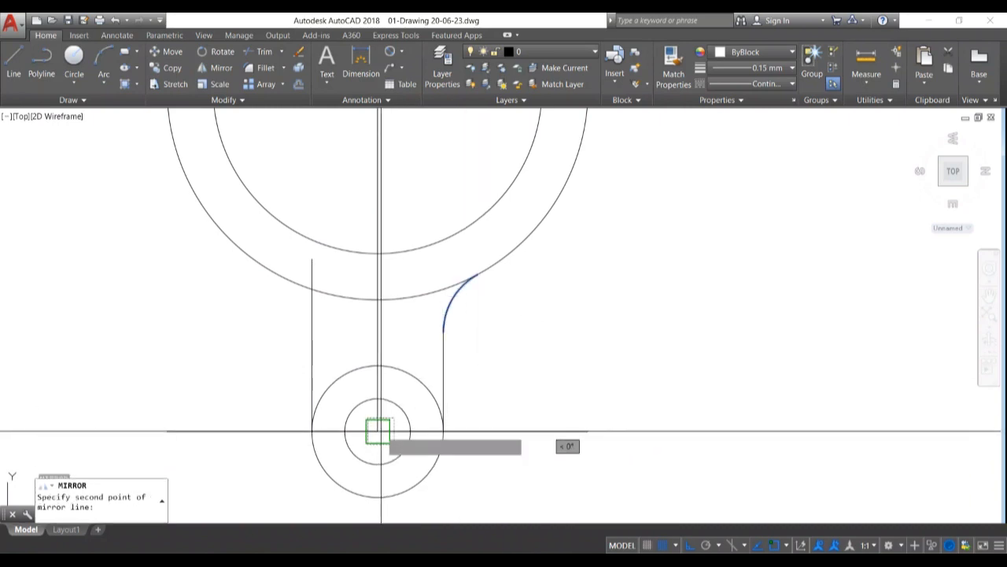
click(378, 365)
key(Return)
Trim the part of the left vertical line that extends inside the outer large circle
scroll(314, 292, up, 5)
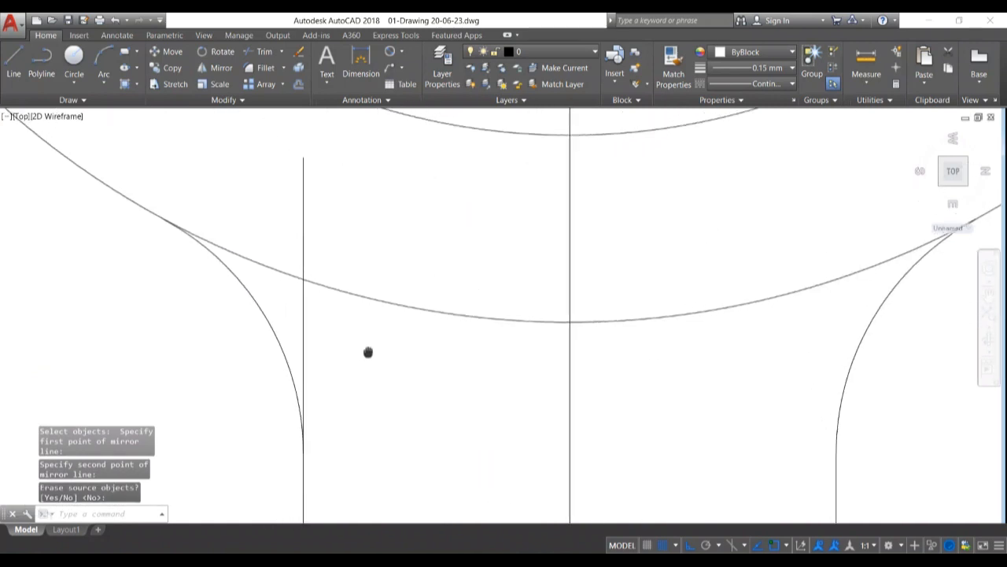
text(tr)
key(Return)
key(Return)
click(314, 235)
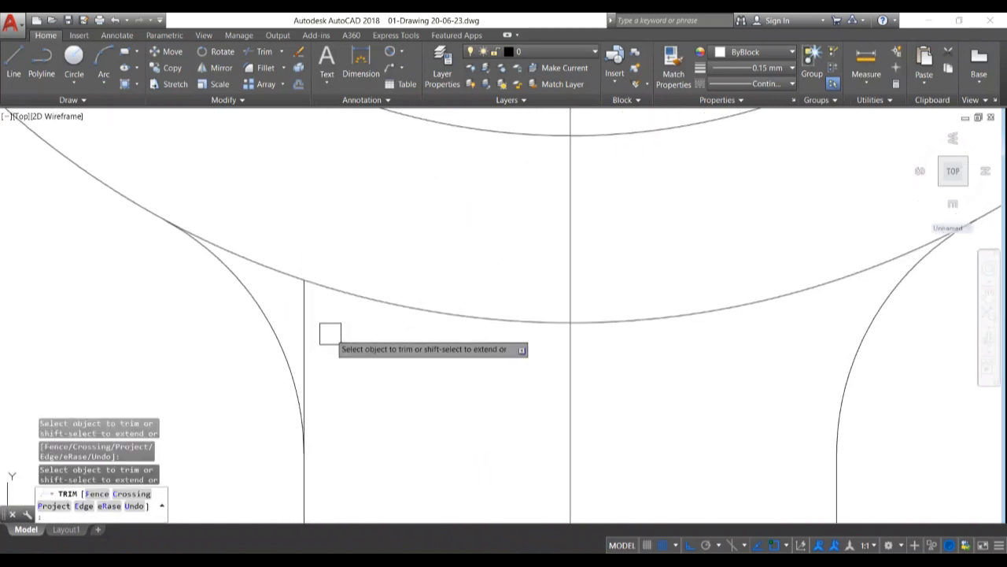
key(Return)
click(304, 322)
scroll(333, 355, down, 2)
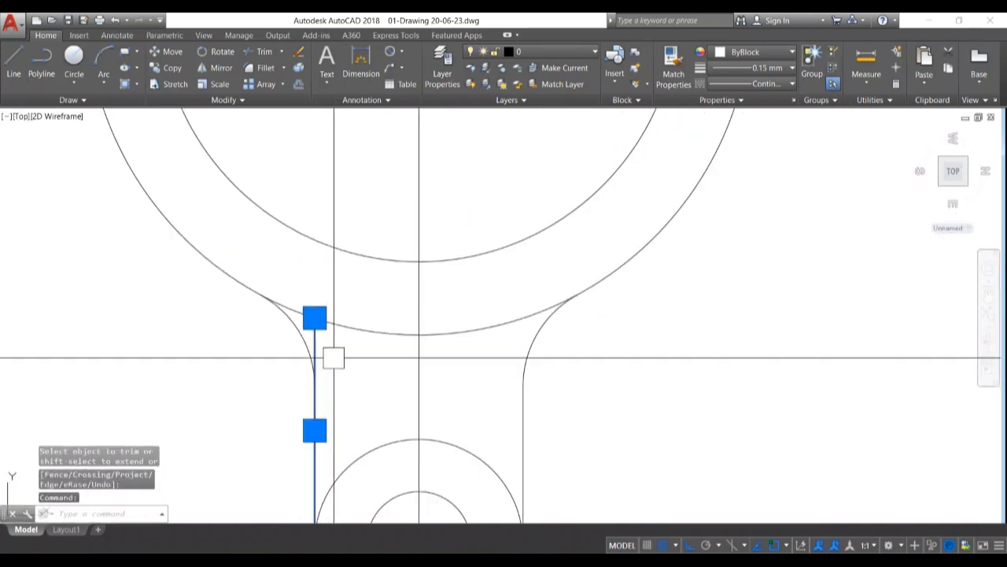
scroll(309, 337, up, 2)
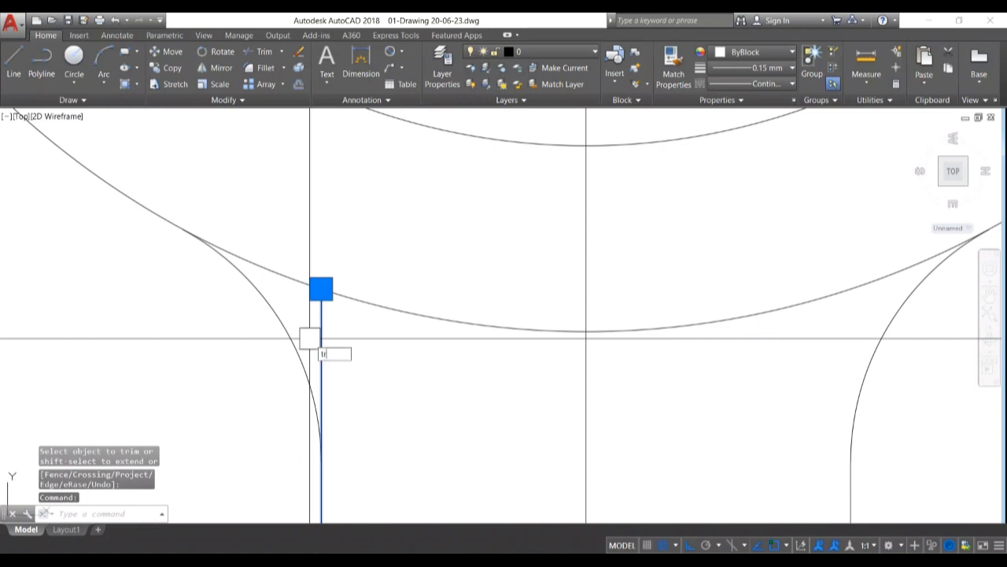
key(Return)
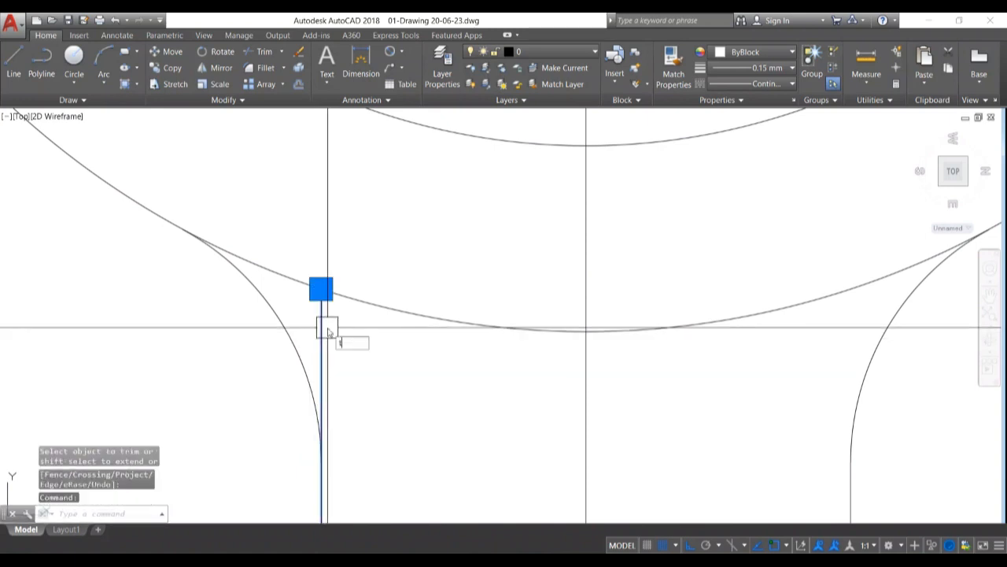
key(Escape)
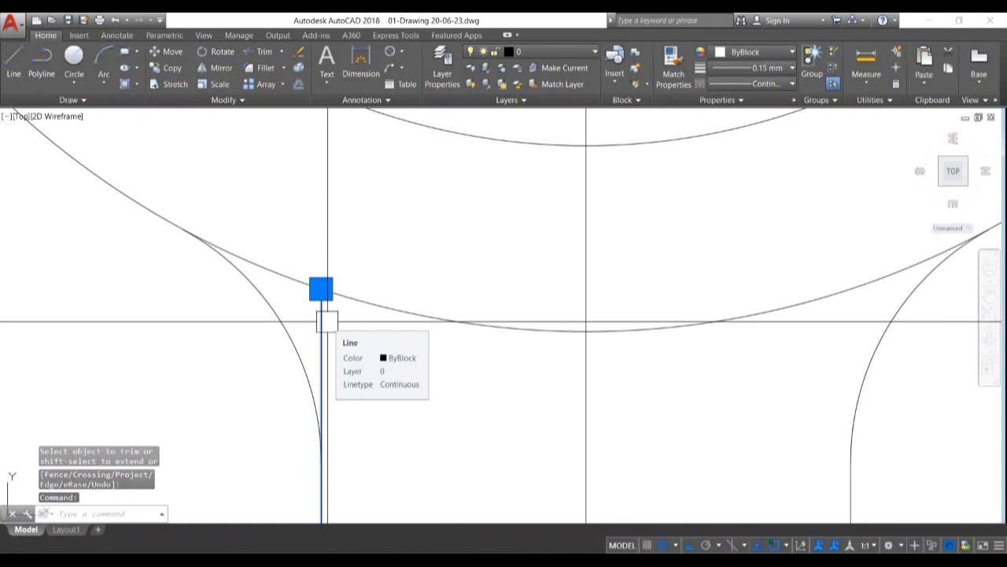
scroll(327, 321, down, 3)
scroll(377, 400, up, 3)
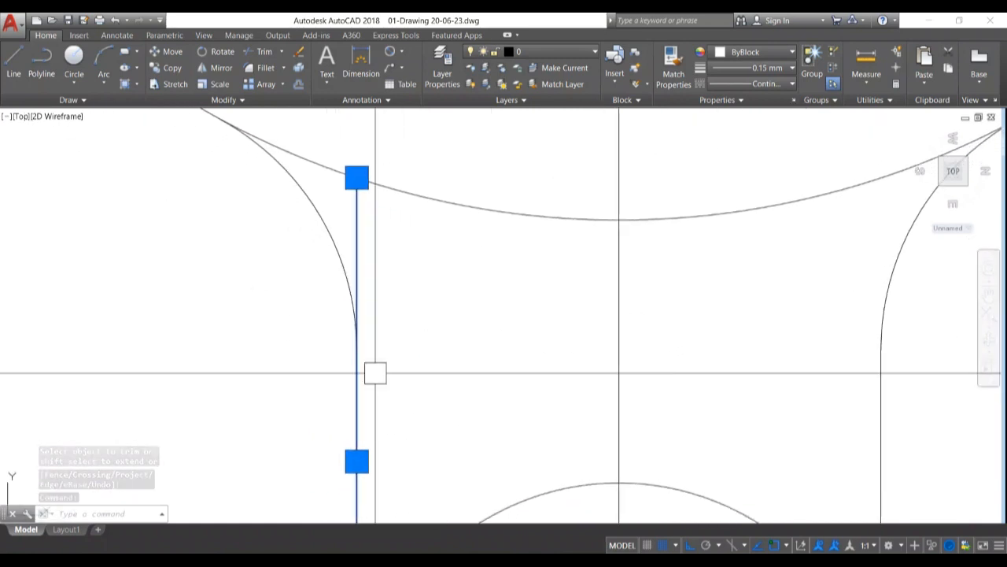
Break the left vertical line down to the lower end of the mirrored fillet arc and delete the remaining upper stub
key(Return)
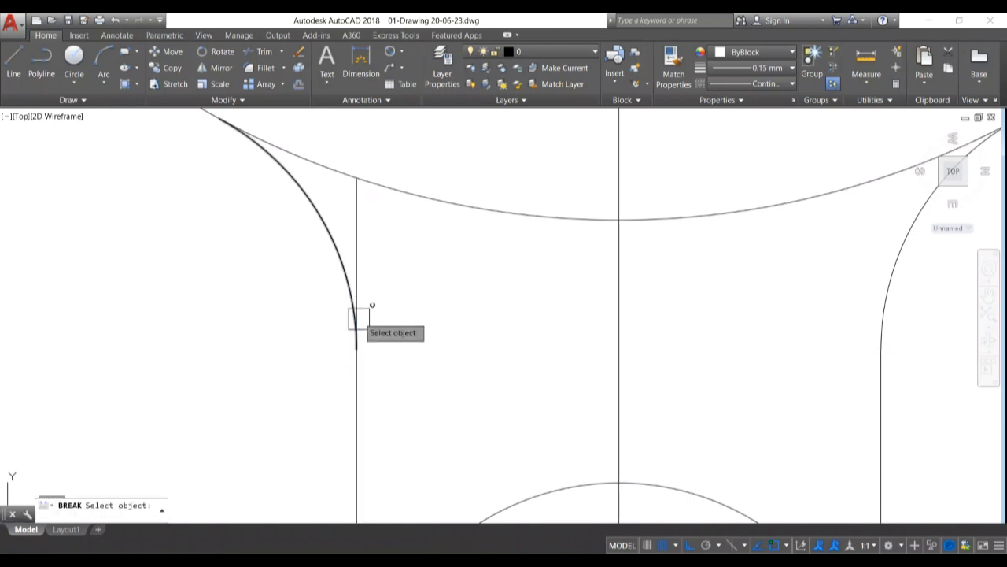
click(360, 245)
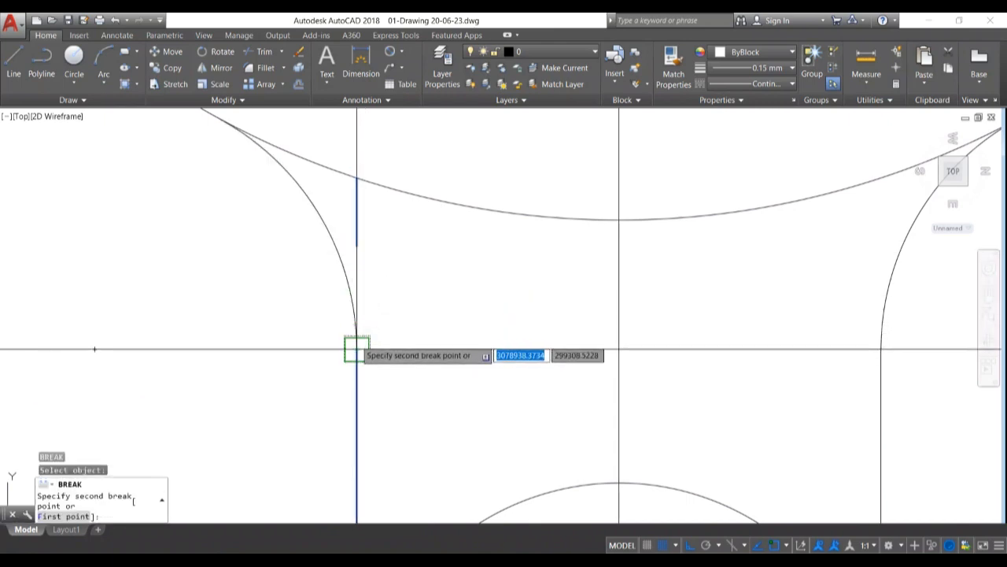
click(355, 348)
click(350, 228)
key(Delete)
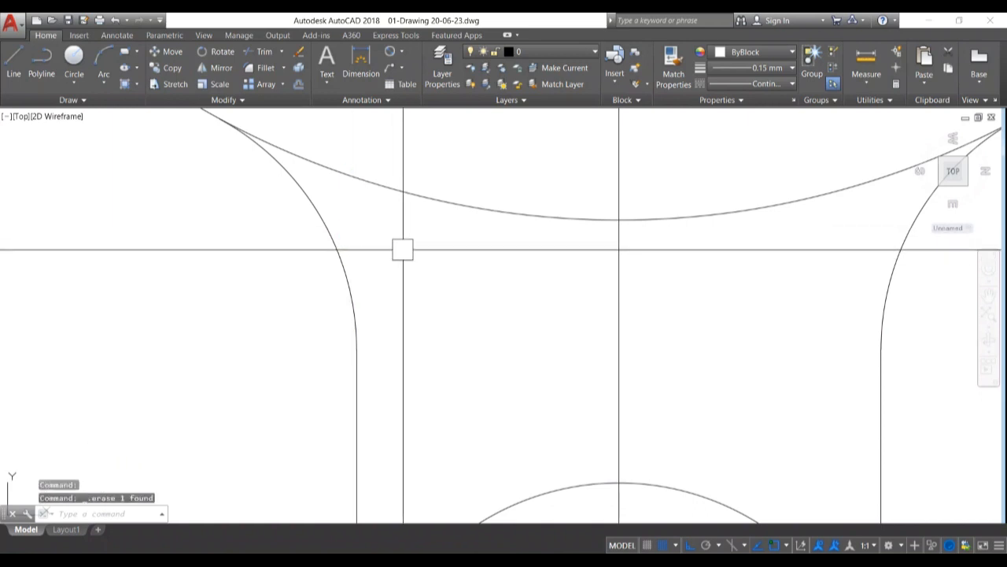
Offset the horizontal centre line of the large circles 22 upwards
scroll(400, 248, down, 5)
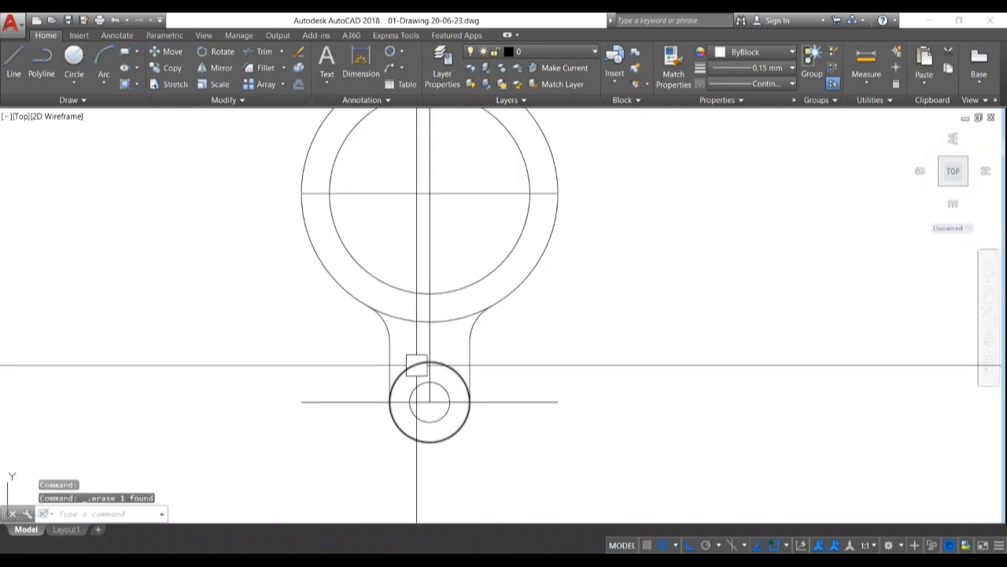
scroll(415, 351, down, 6)
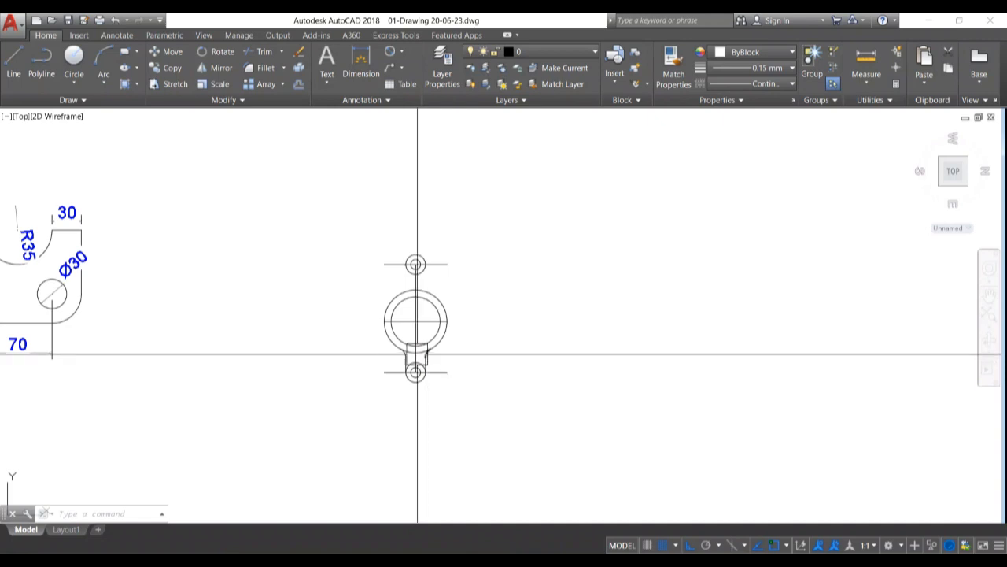
scroll(410, 340, down, 2)
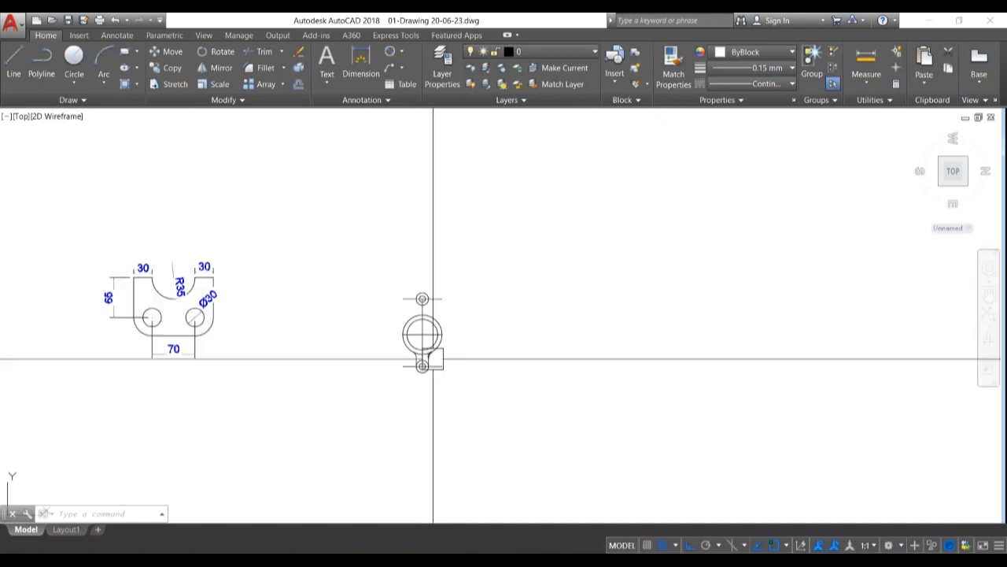
scroll(409, 330, up, 6)
scroll(373, 308, up, 2)
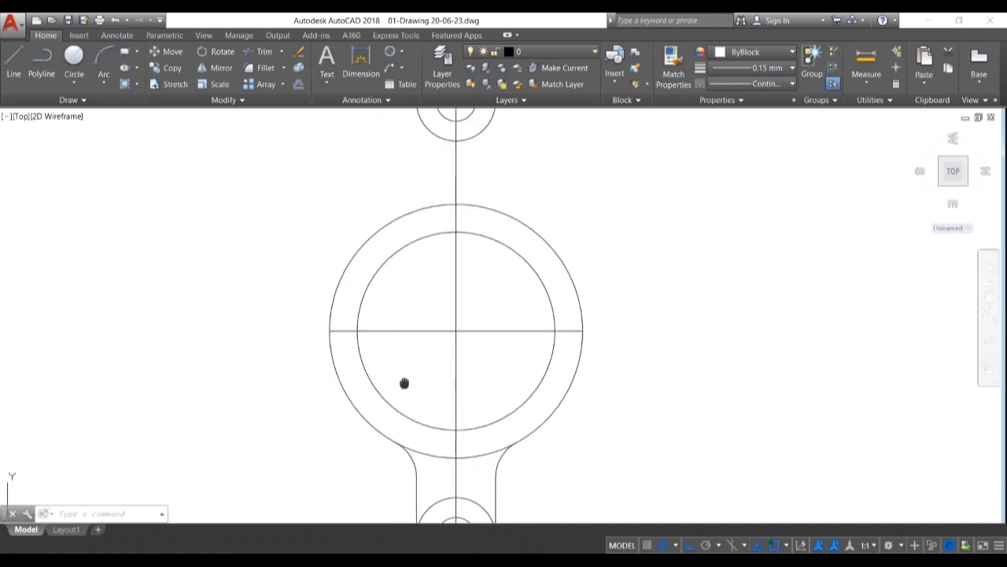
text(o)
key(Return)
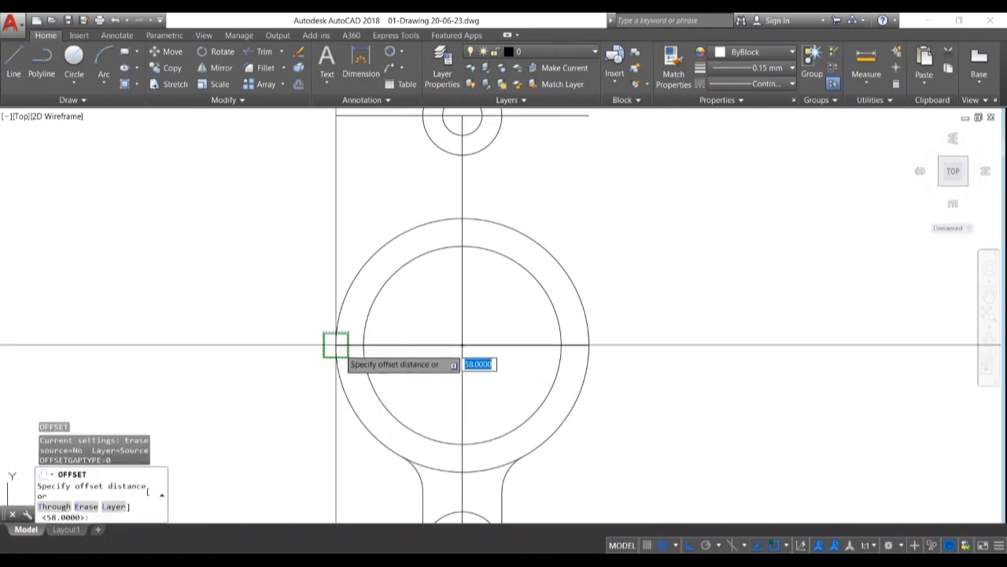
click(336, 344)
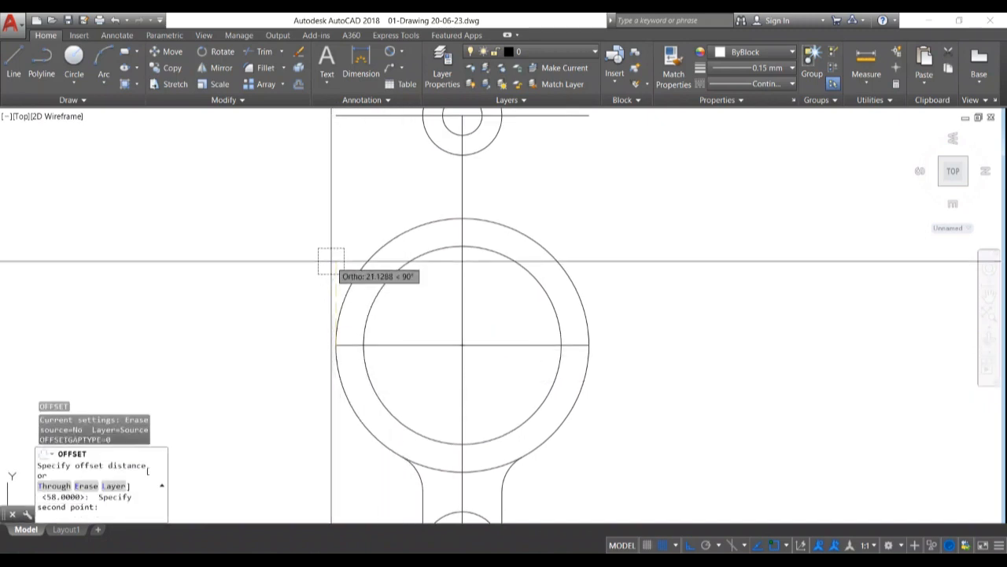
text(22)
key(Return)
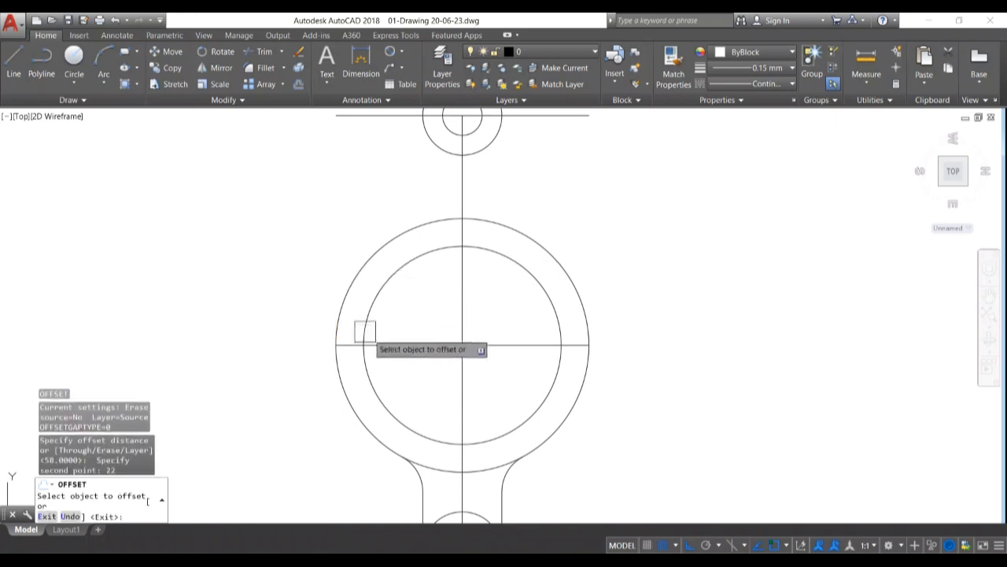
click(403, 345)
click(423, 316)
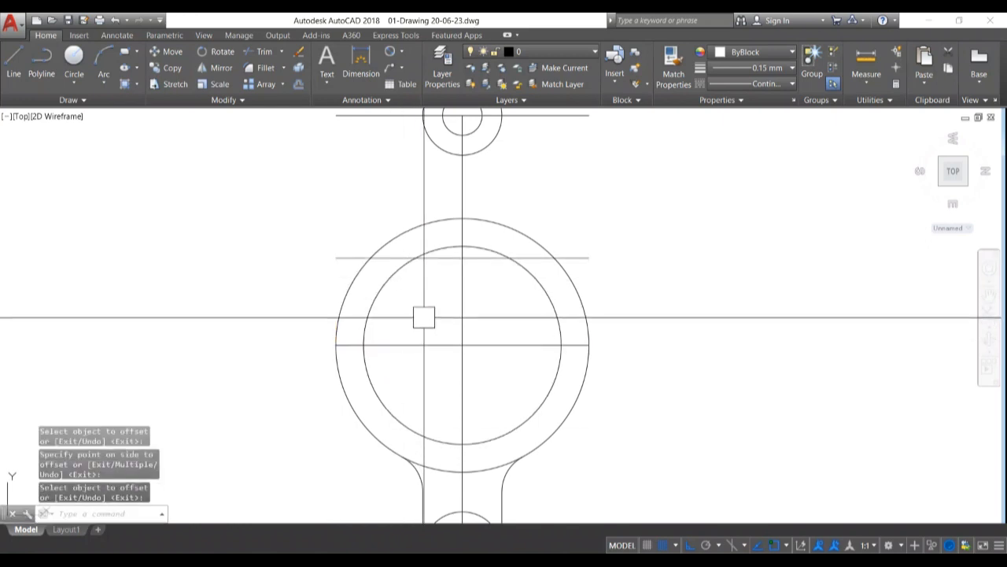
scroll(420, 322, down, 3)
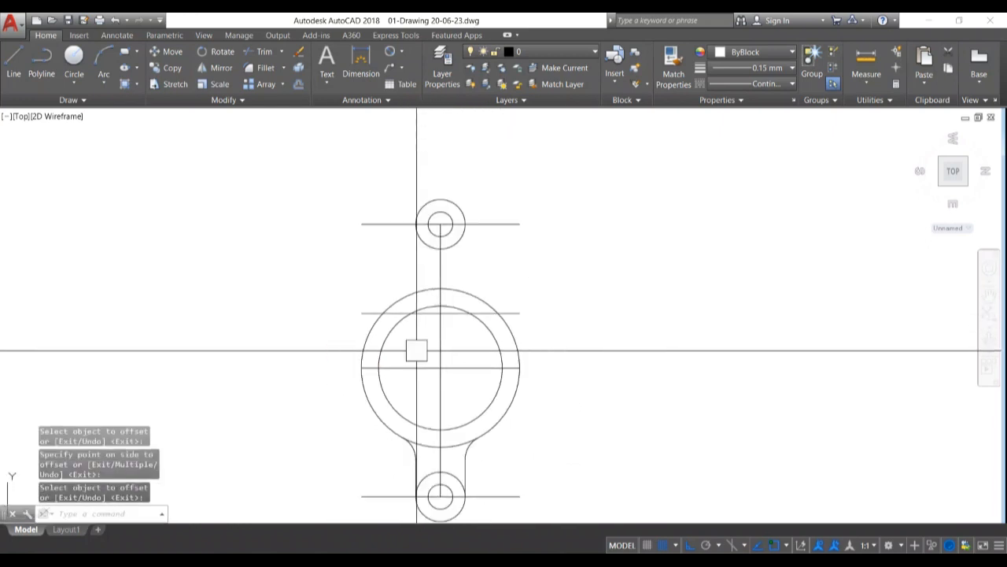
Measure the length of the horizontal line through the upper small circles' centre
scroll(416, 348, up, 1)
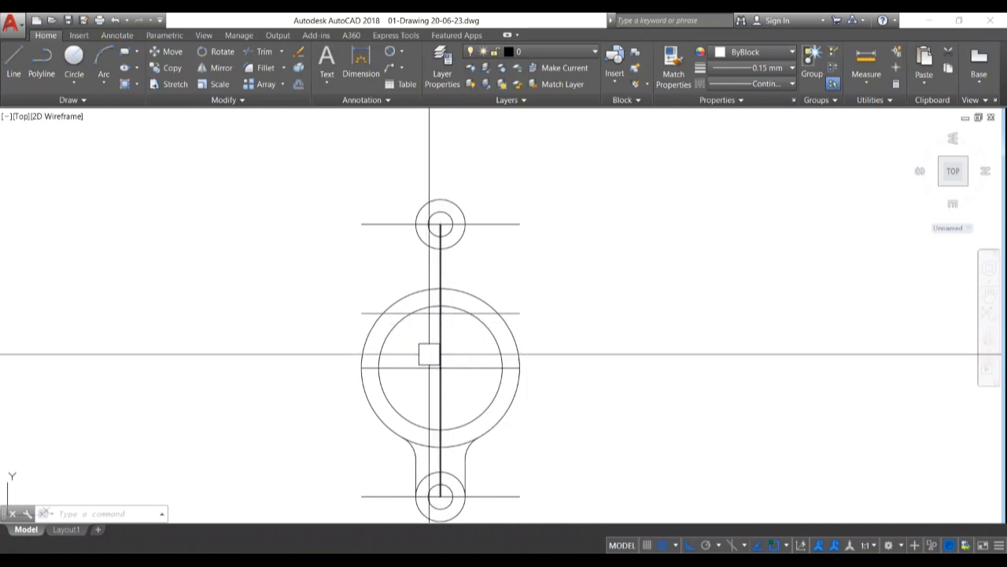
key(Return)
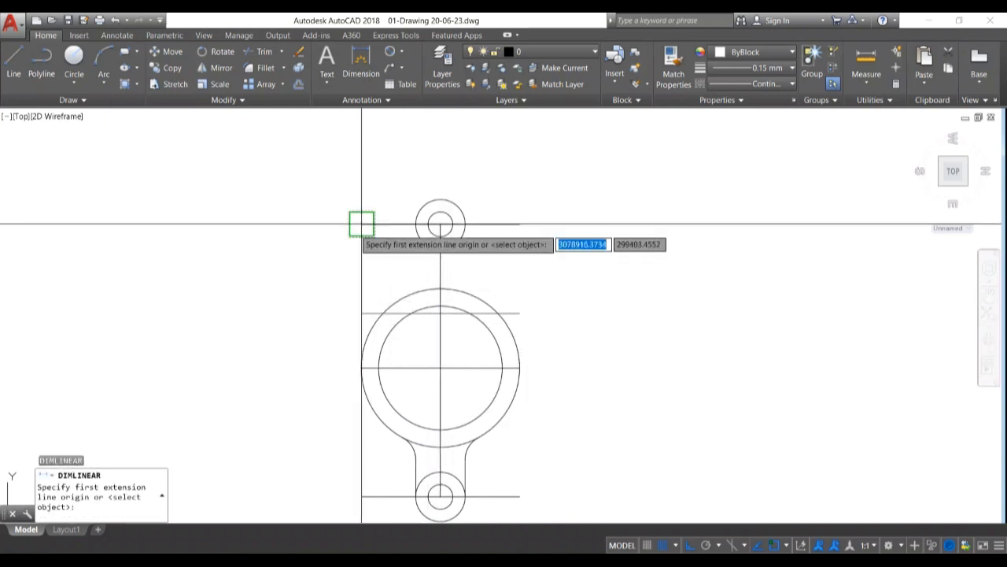
click(361, 224)
click(519, 224)
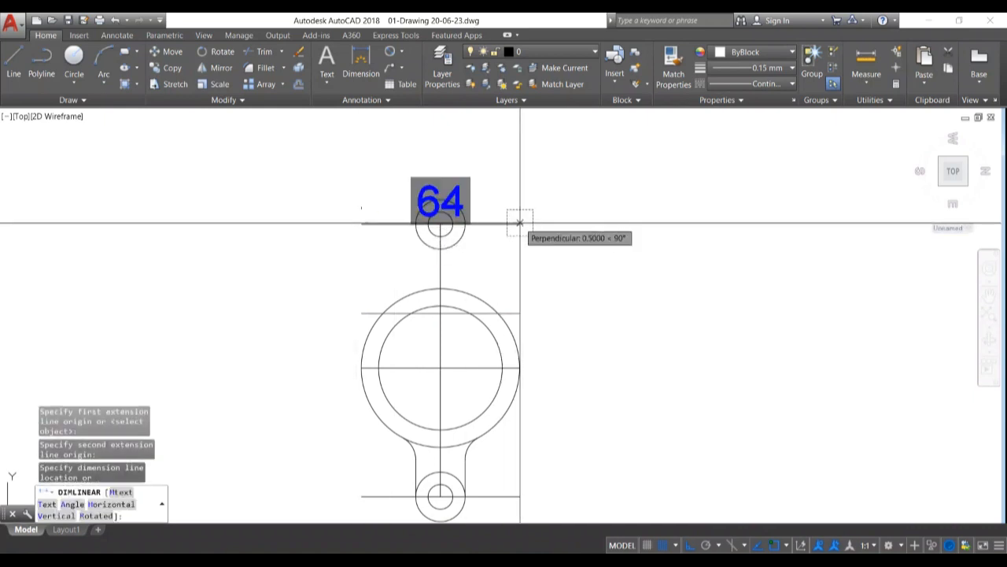
key(Escape)
key(Escape)
Offset the vertical centre line 35 to both sides of the large circles
click(451, 260)
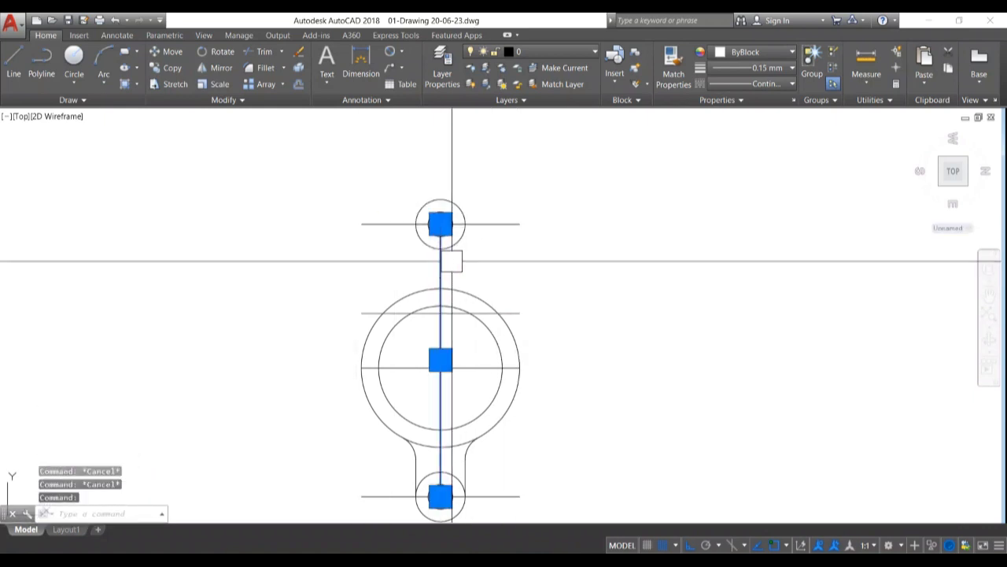
text(o)
key(Return)
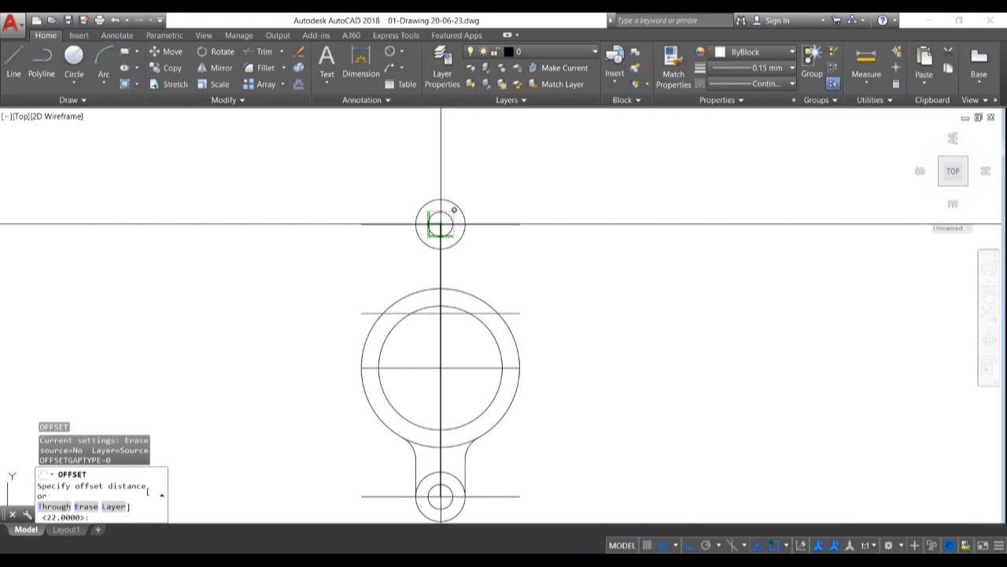
scroll(440, 366, up, 4)
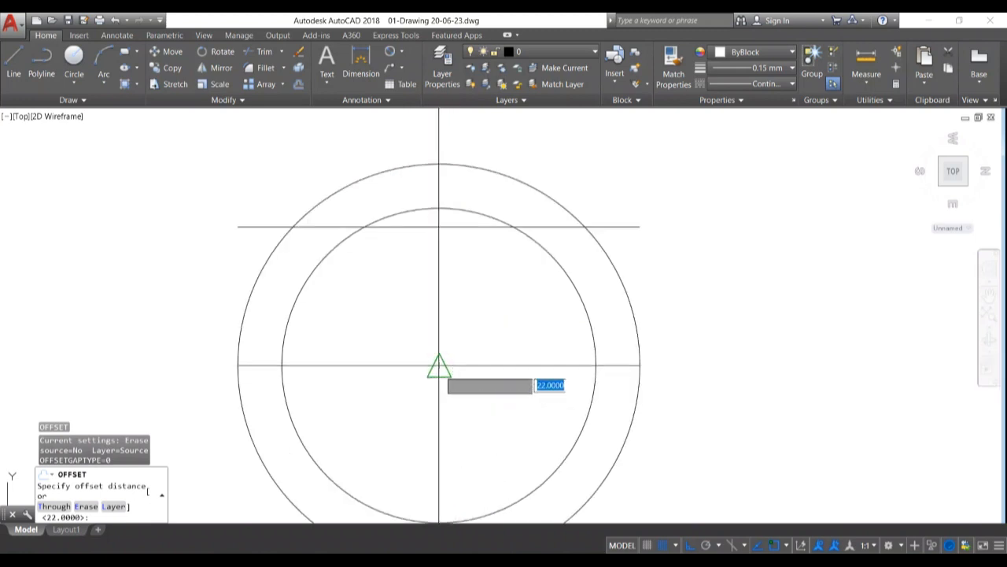
click(439, 365)
text(35)
key(Return)
click(439, 349)
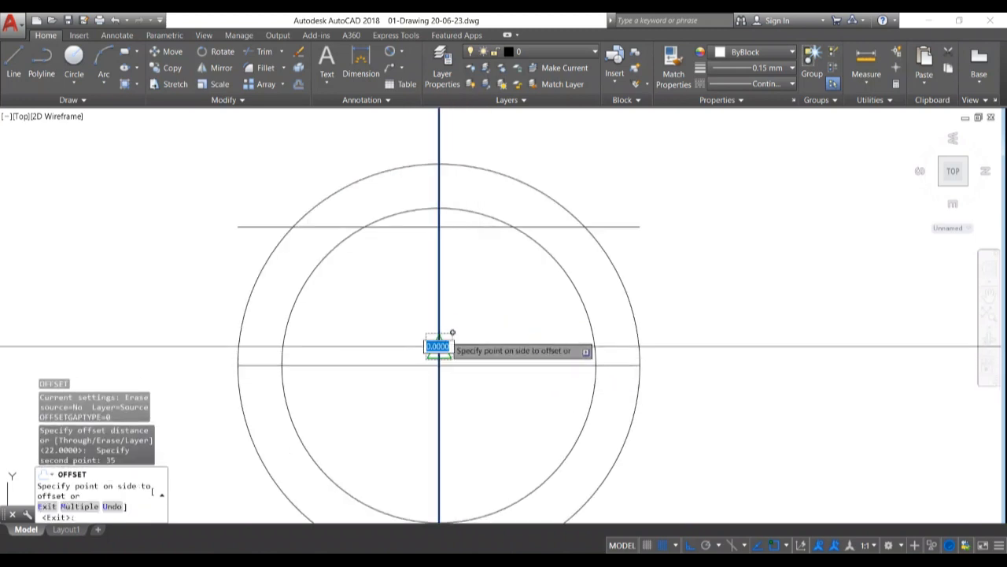
click(531, 343)
click(437, 329)
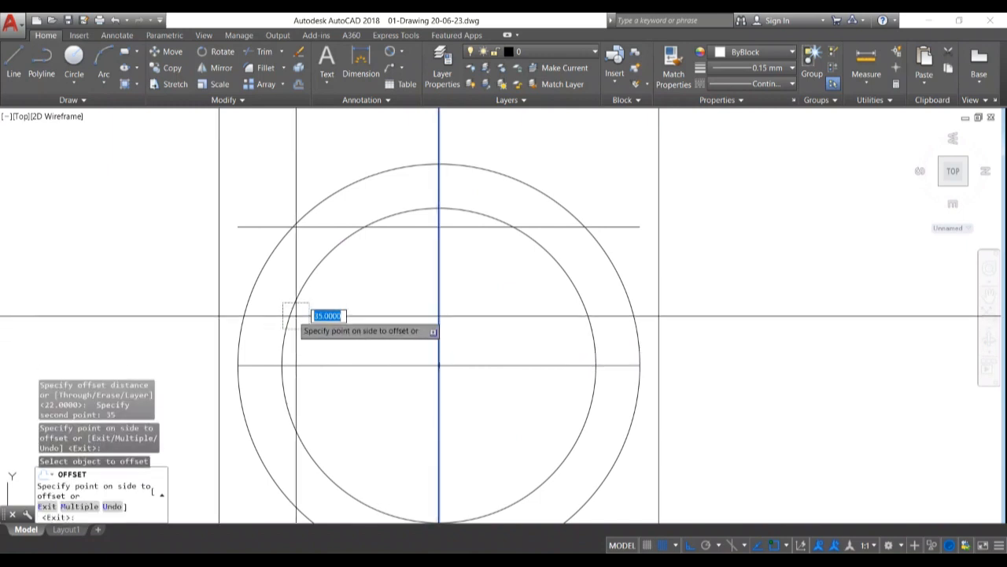
click(165, 353)
key(Return)
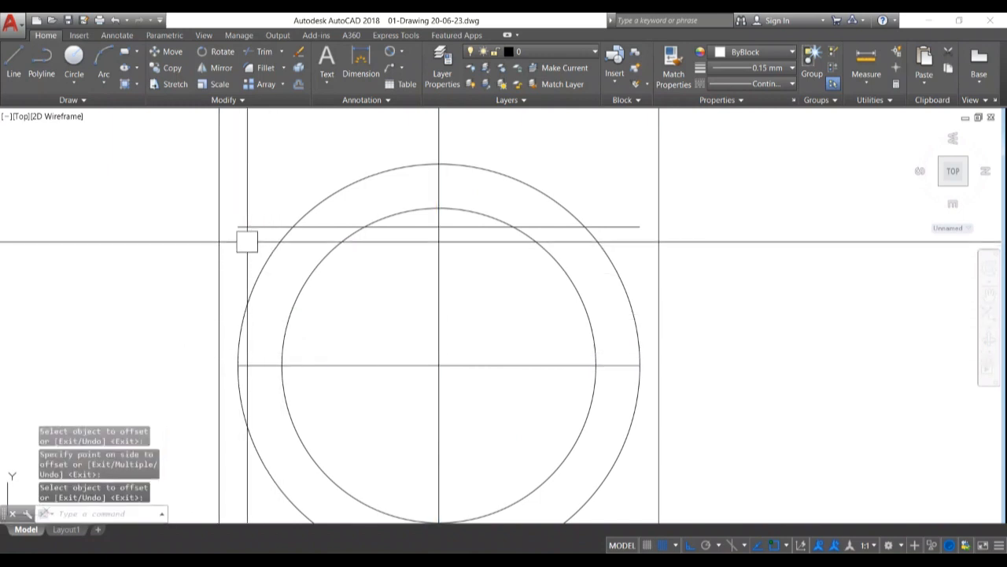
Extend the horizontal line above the large circles' centre line to the right offset vertical line
text(ex)
key(Return)
key(Return)
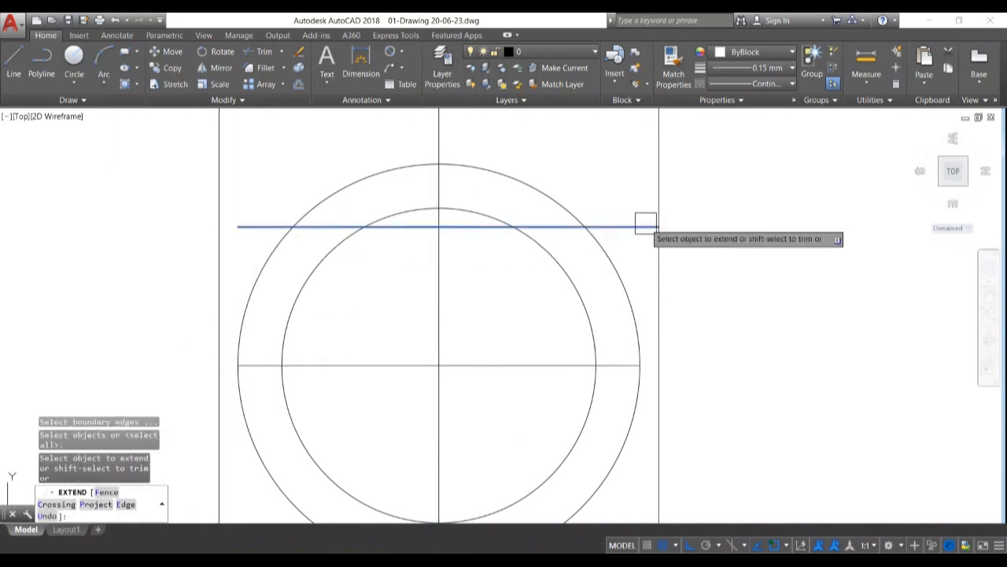
click(646, 227)
key(Return)
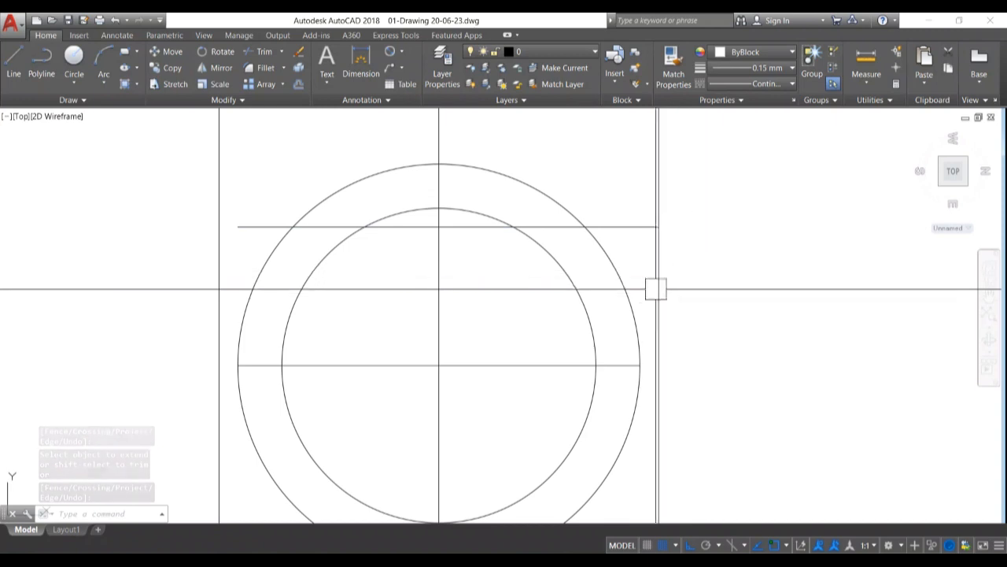
Copy the two lower lug circles from their centre to the right end of the extended horizontal line
scroll(648, 288, down, 3)
scroll(551, 440, up, 4)
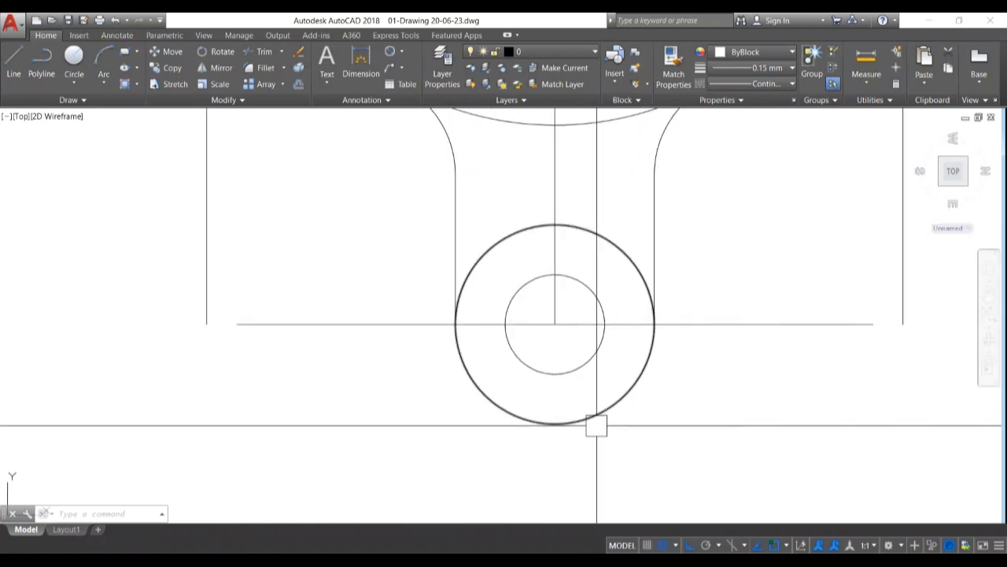
click(587, 374)
text(co)
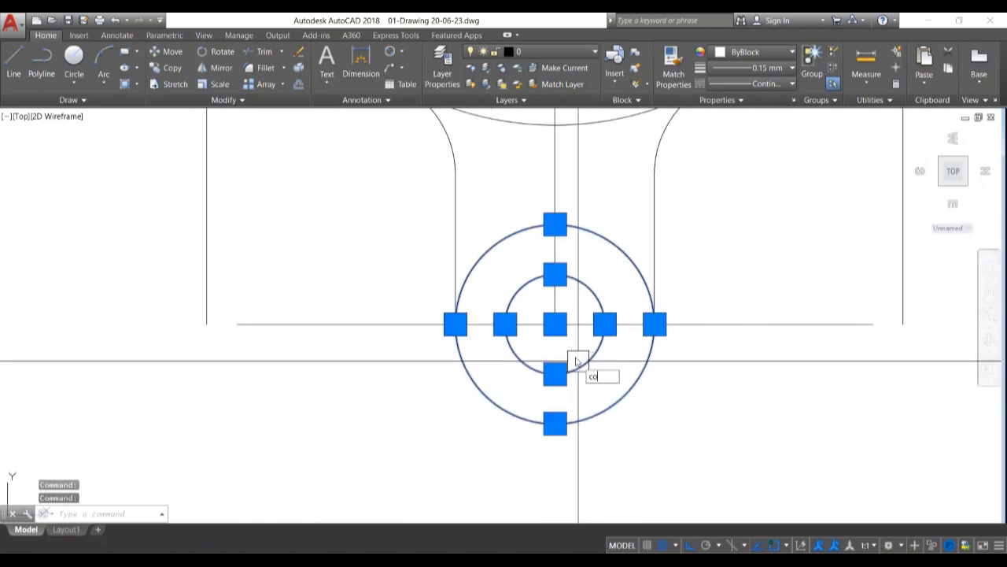
key(Return)
click(555, 323)
scroll(648, 355, down, 6)
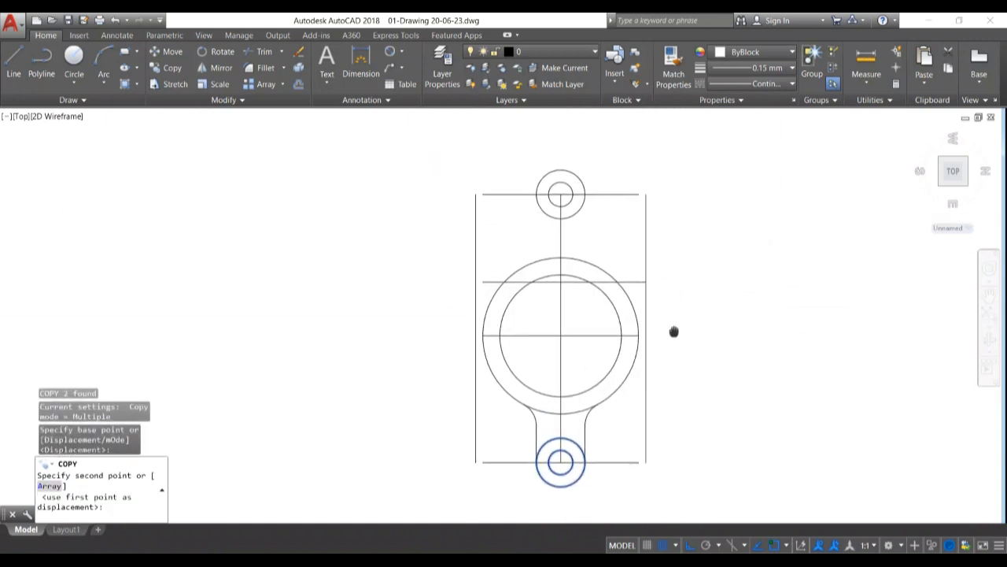
scroll(656, 292, up, 2)
click(638, 307)
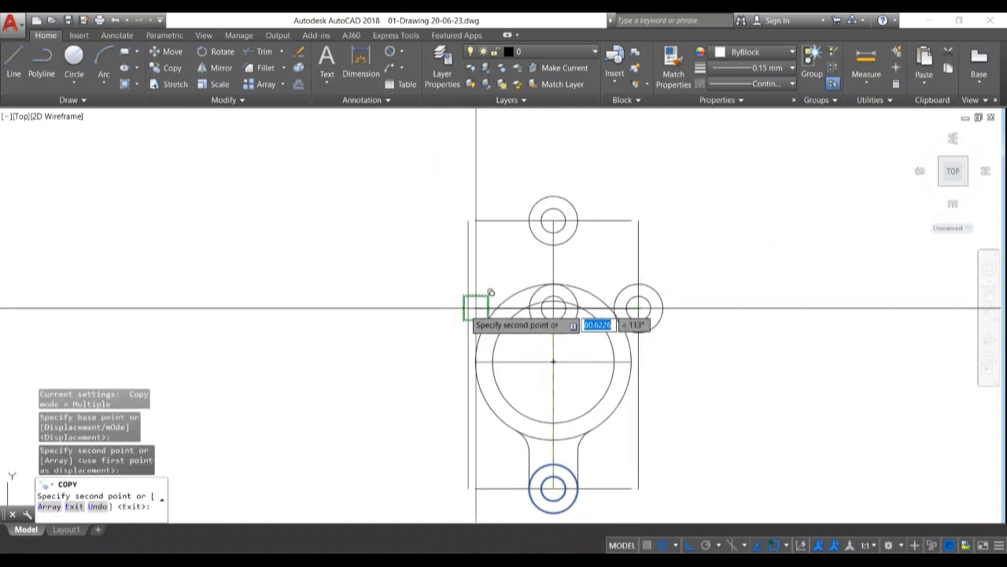
scroll(478, 308, up, 6)
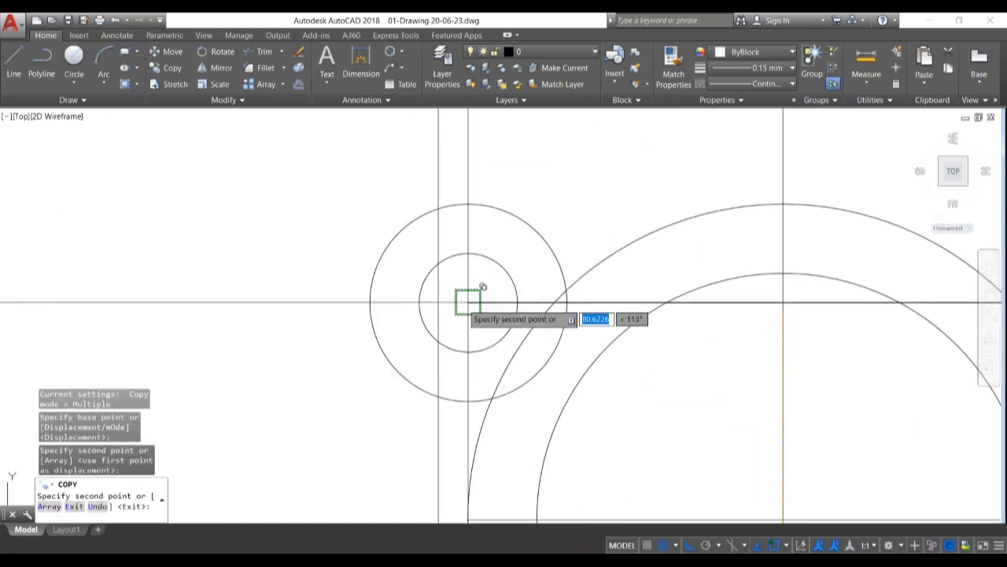
key(Escape)
Stretch the left end of that horizontal line to the left offset vertical line
click(468, 302)
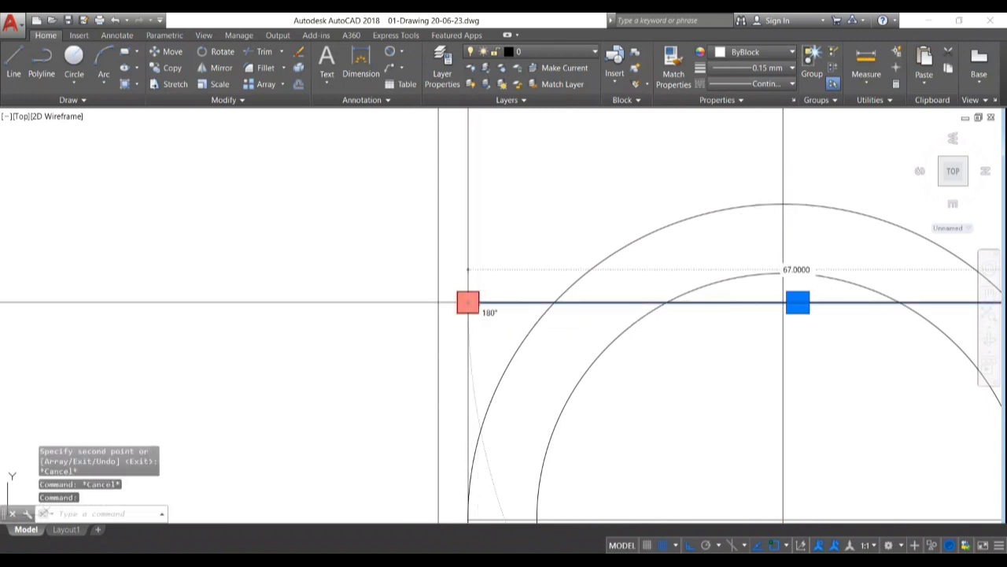
click(468, 302)
click(438, 302)
key(Escape)
key(Escape)
scroll(516, 360, down, 5)
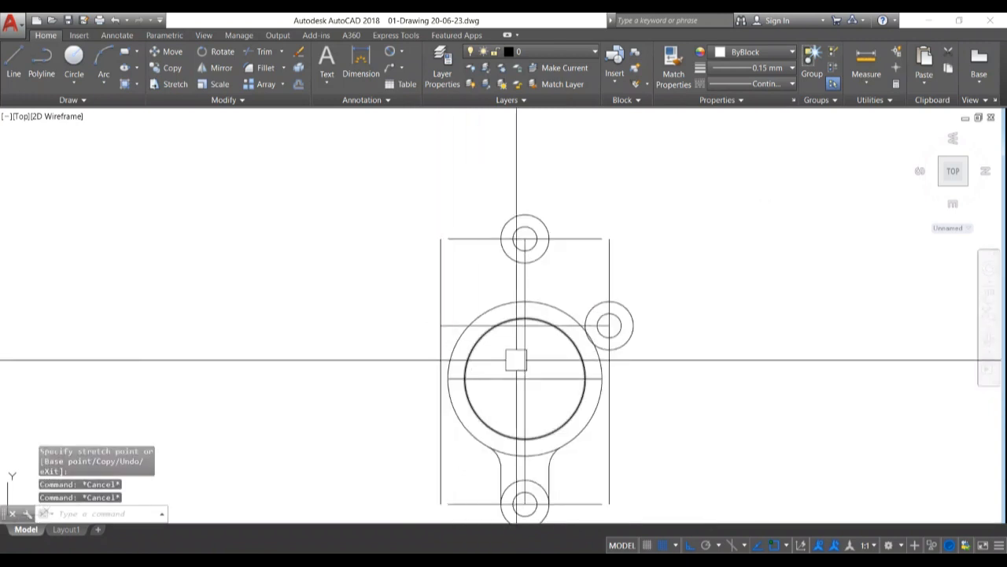
Copy the right pair of lug circles from their centre to the left end of the stretched horizontal line
scroll(617, 331, up, 4)
click(690, 360)
click(603, 297)
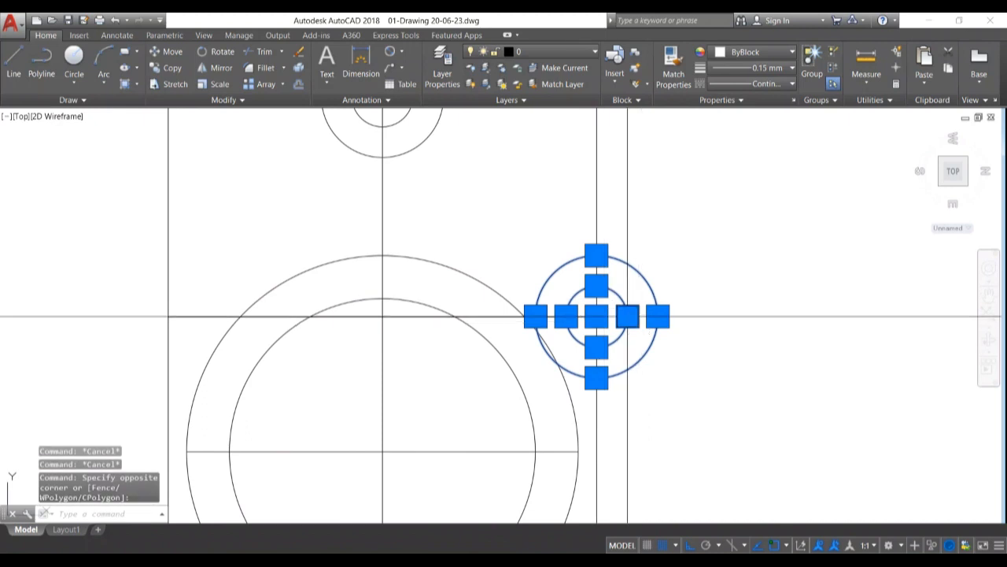
text(co)
key(Return)
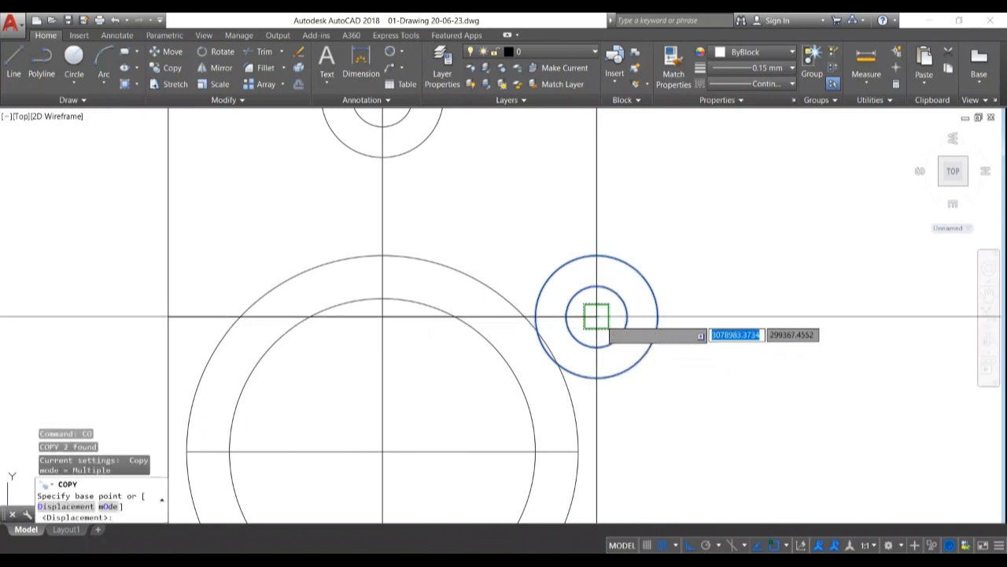
click(596, 317)
click(169, 318)
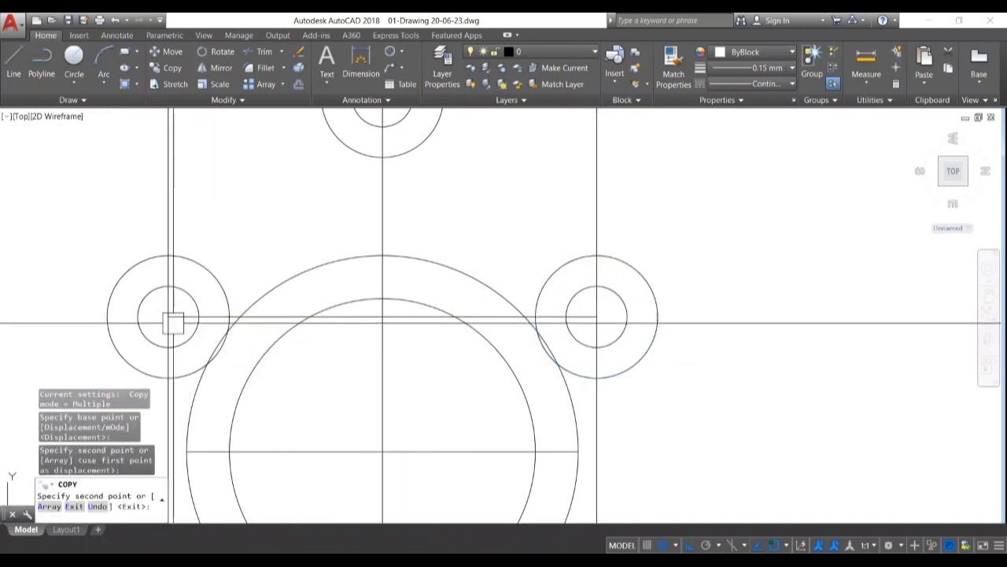
key(Return)
Draw a horizontal line joining the top quadrants of the left and right outer lug circles
scroll(425, 323, down, 5)
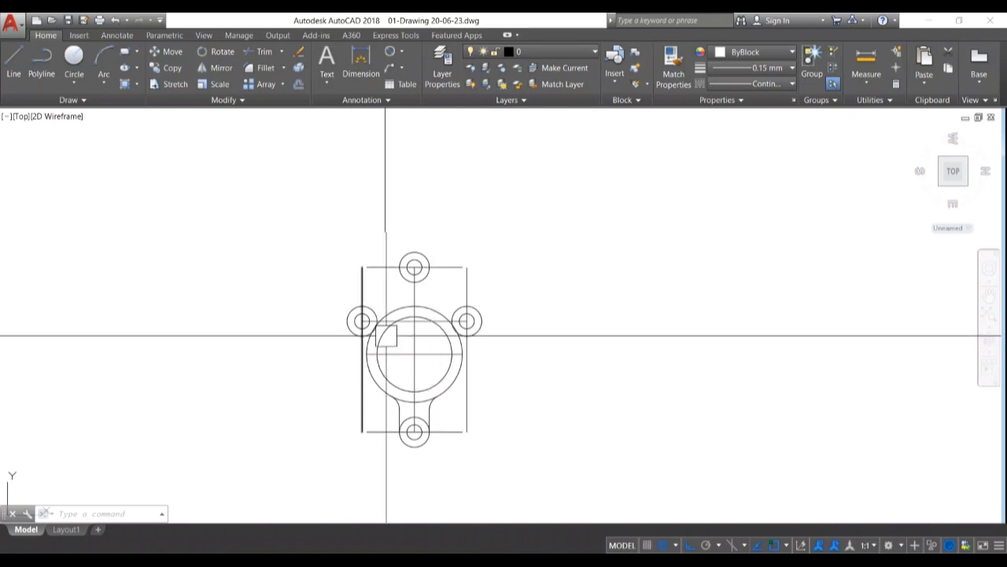
scroll(386, 337, up, 2)
middle_drag(386, 337, 386, 354)
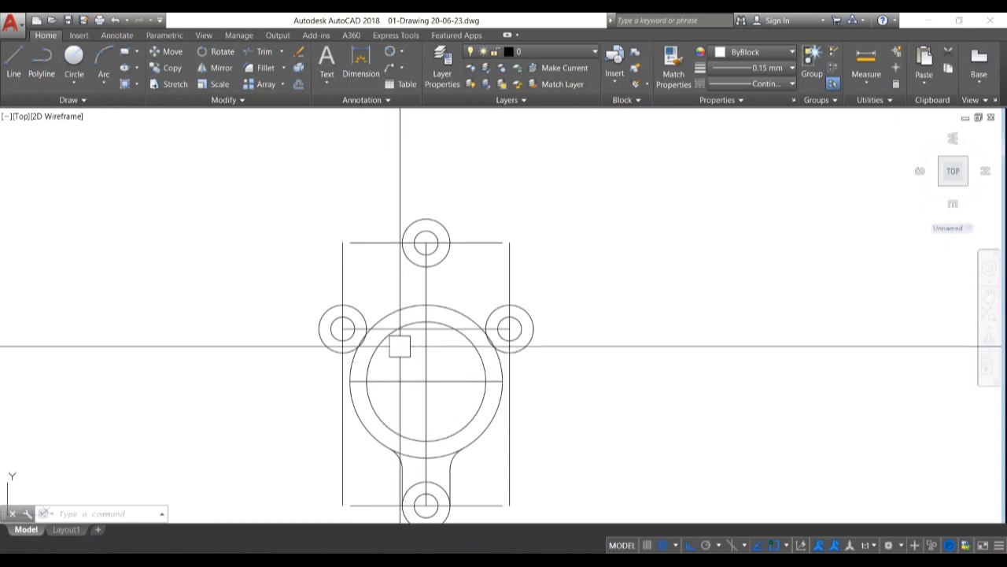
text(l)
key(Return)
scroll(338, 305, up, 2)
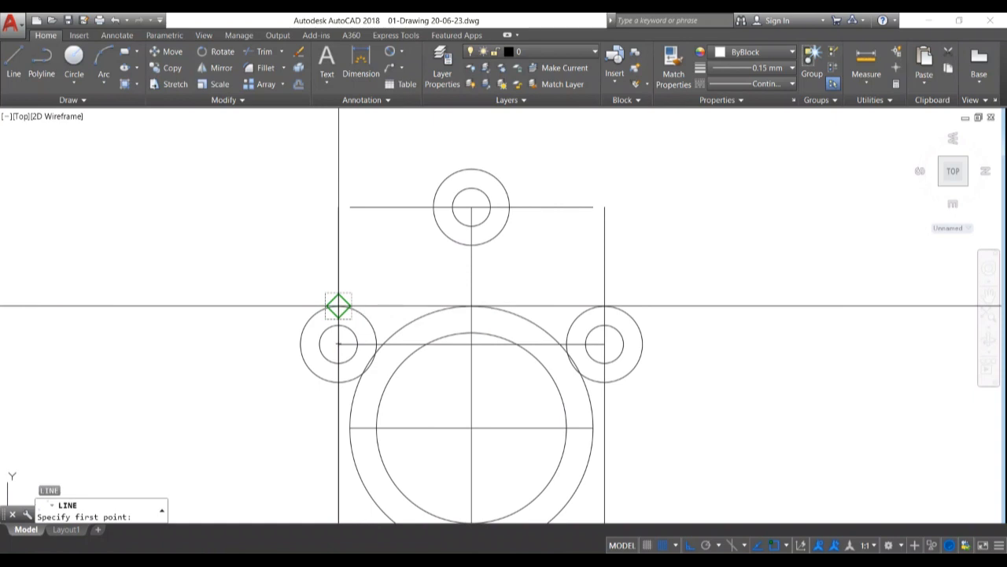
click(338, 306)
click(604, 306)
key(Return)
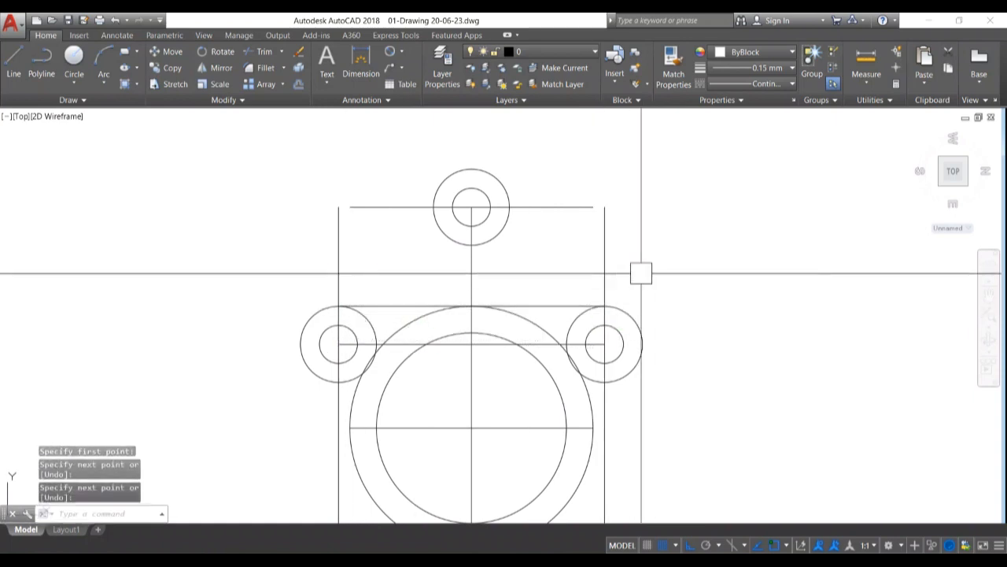
Draw vertical lines from both side quadrants of the upper outer lug circle down into the ring between the large circles
key(Return)
click(510, 206)
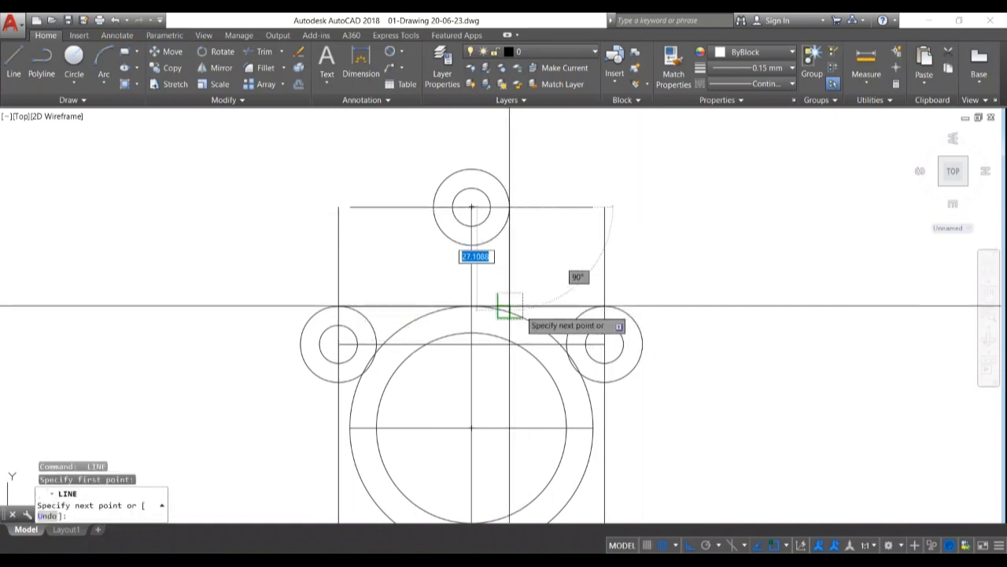
scroll(510, 307, up, 4)
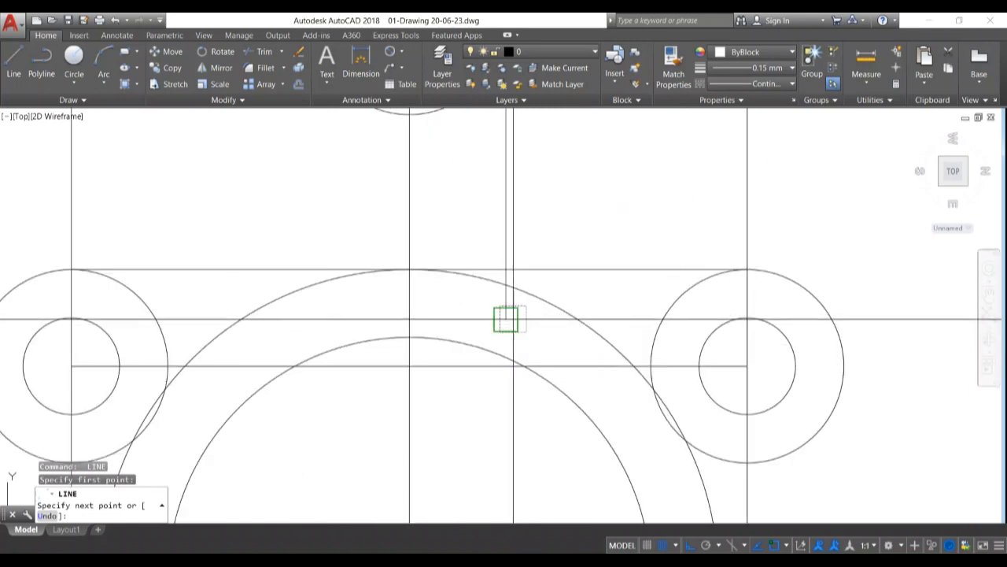
scroll(506, 319, down, 4)
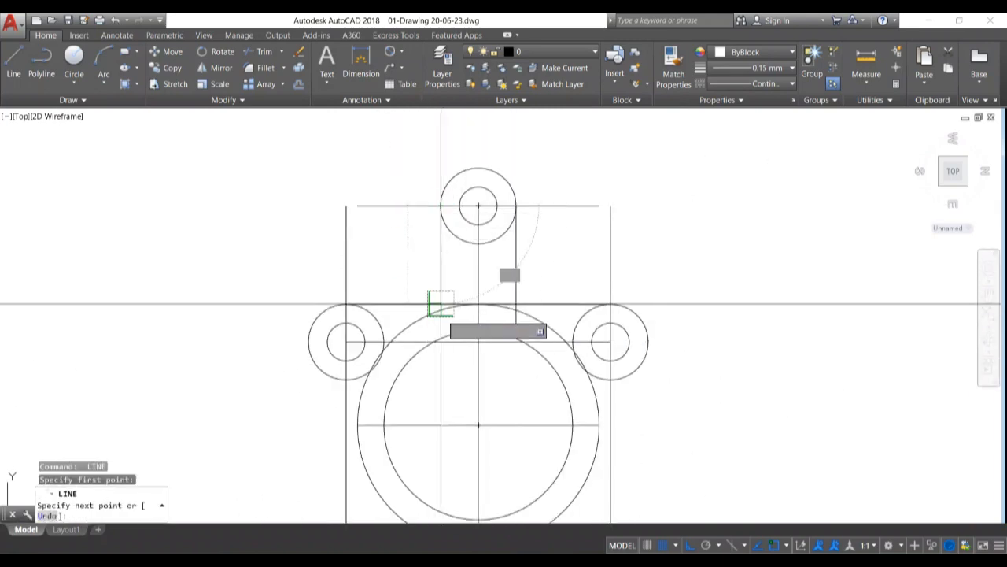
scroll(435, 316, up, 4)
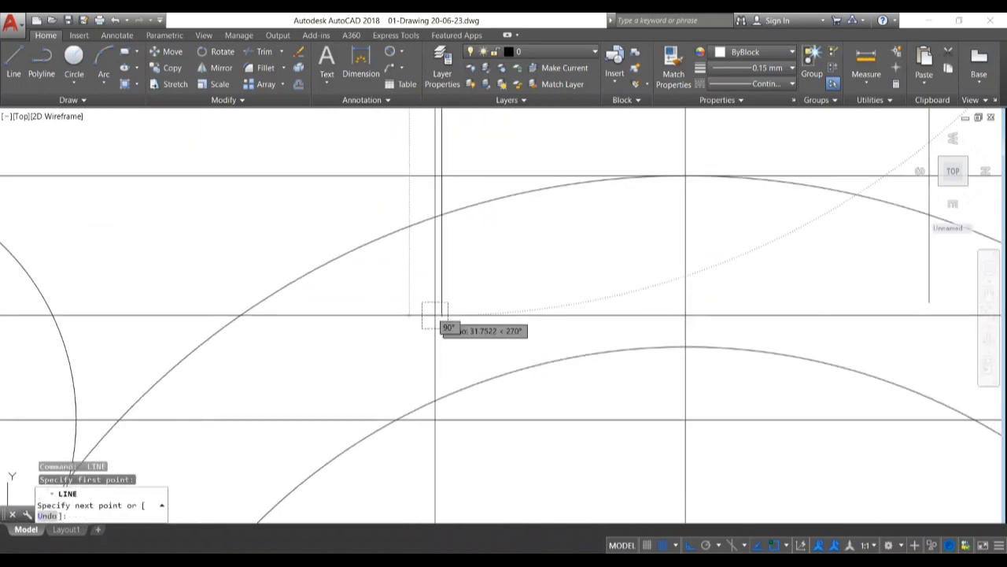
scroll(436, 315, down, 4)
key(Escape)
Draw a radius 10 circle tangent to the horizontal line joining the side lugs and the upper lug's left vertical line
text(c)
key(Return)
text(t)
key(Return)
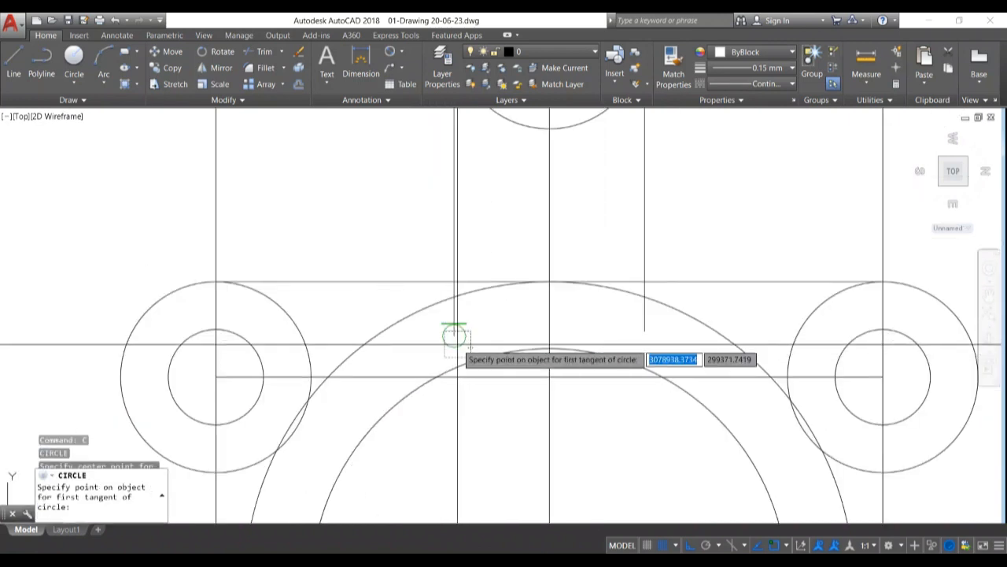
click(422, 284)
click(455, 245)
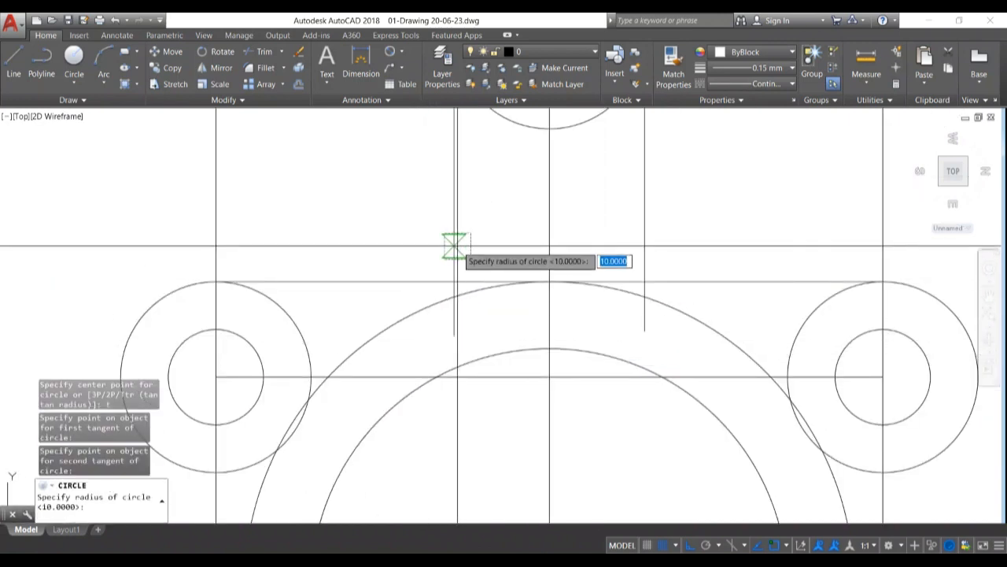
text(10)
key(Return)
scroll(449, 293, down, 4)
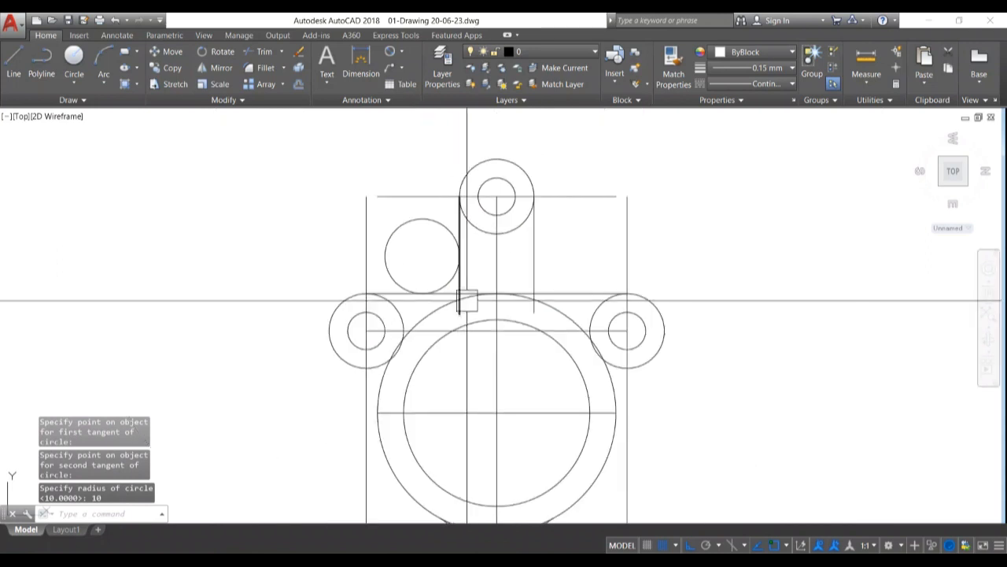
Try to trim the upper-left part of the radius 10 tangent circle, using all objects as cutting edges
text(tr)
key(Return)
key(Return)
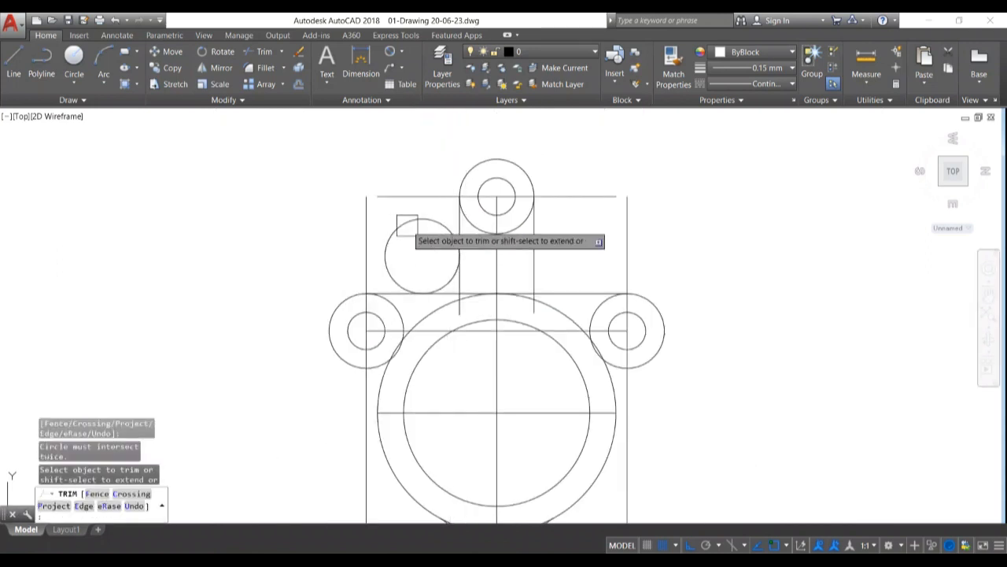
click(399, 229)
scroll(399, 229, up, 4)
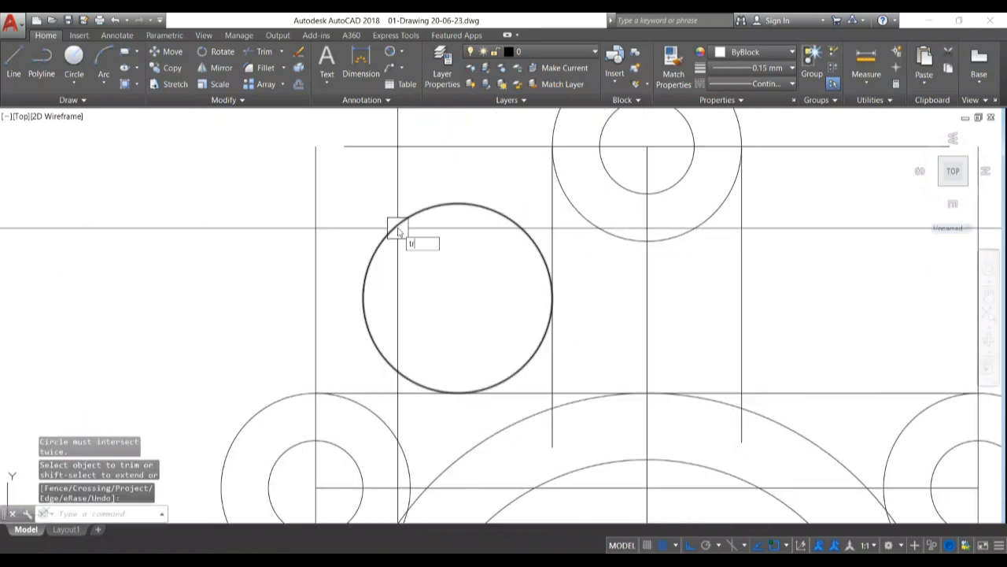
key(Return)
key(Return)
click(398, 222)
key(Escape)
key(Escape)
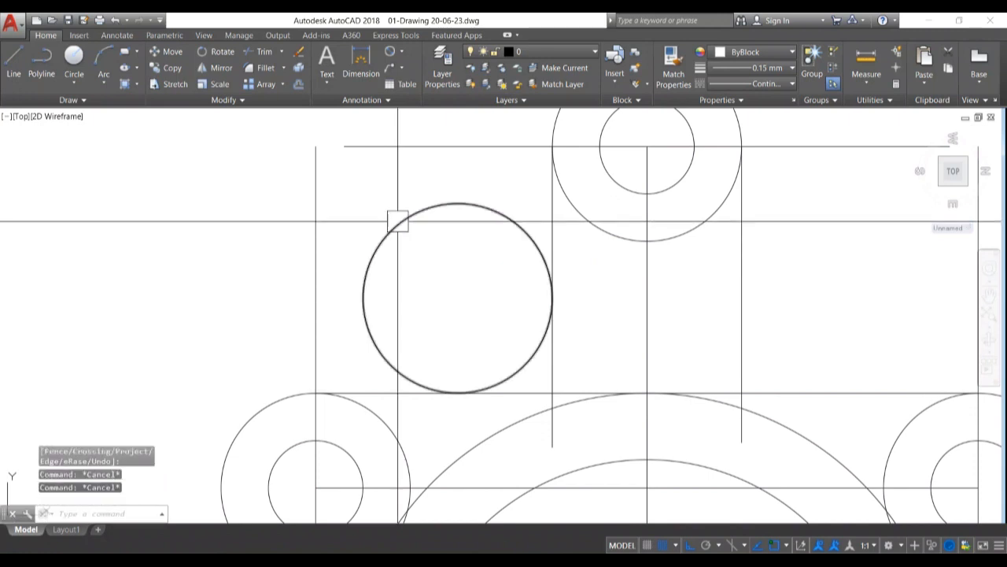
Break the radius 10 circle between its top and bottom quadrants, keeping only the half facing the upper lug's left vertical line
text(br)
key(Return)
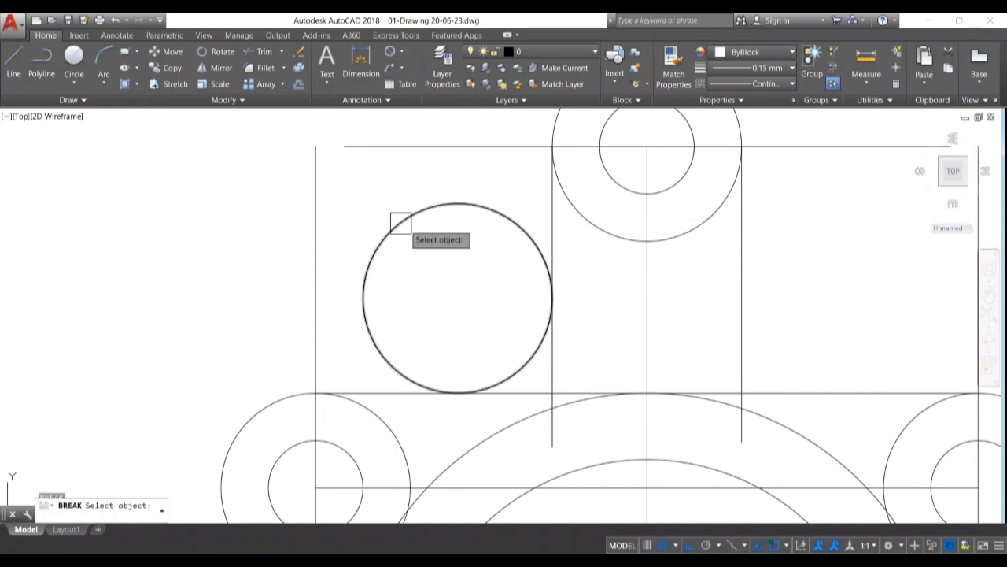
click(457, 203)
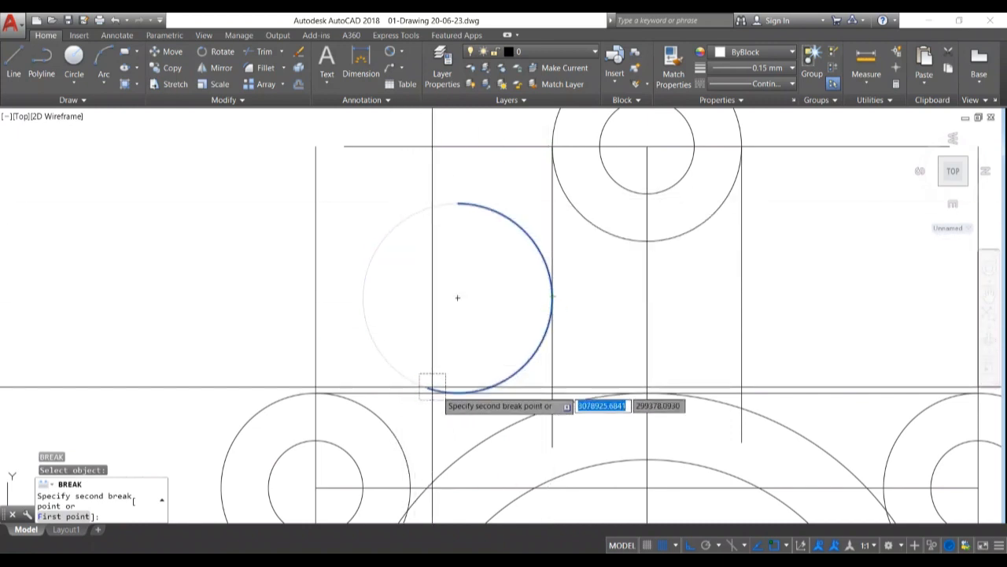
click(458, 391)
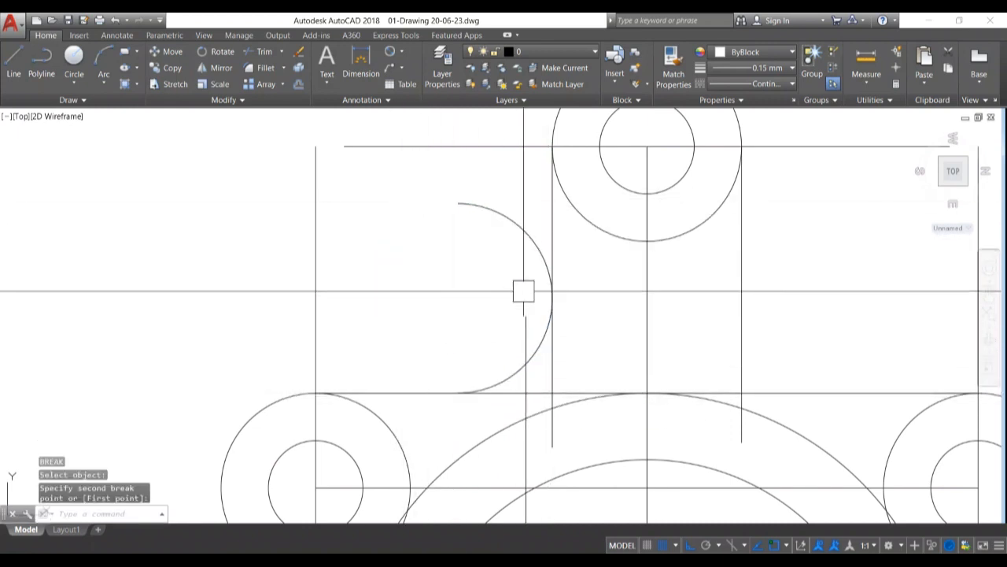
click(550, 271)
click(458, 203)
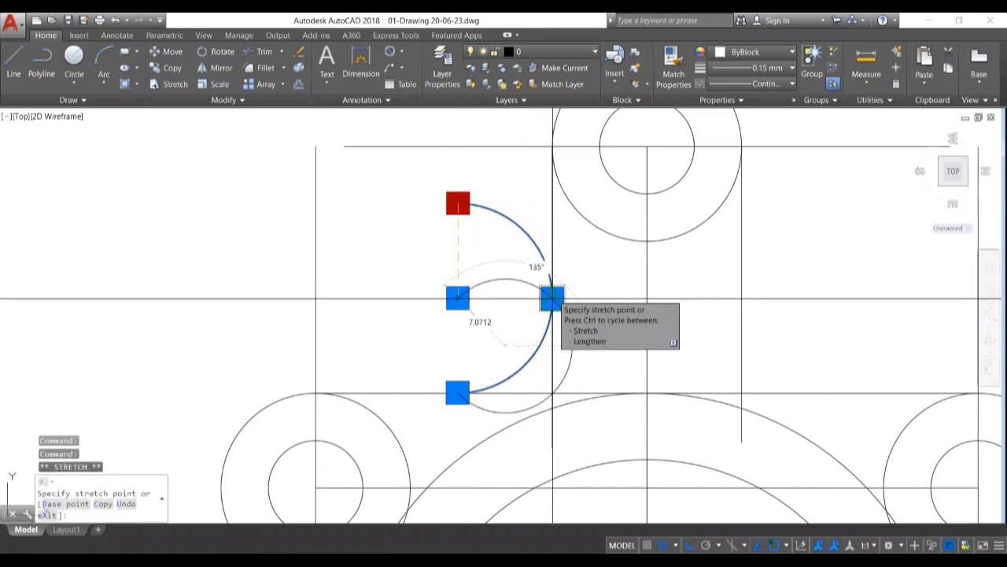
key(Escape)
key(Escape)
key(Escape)
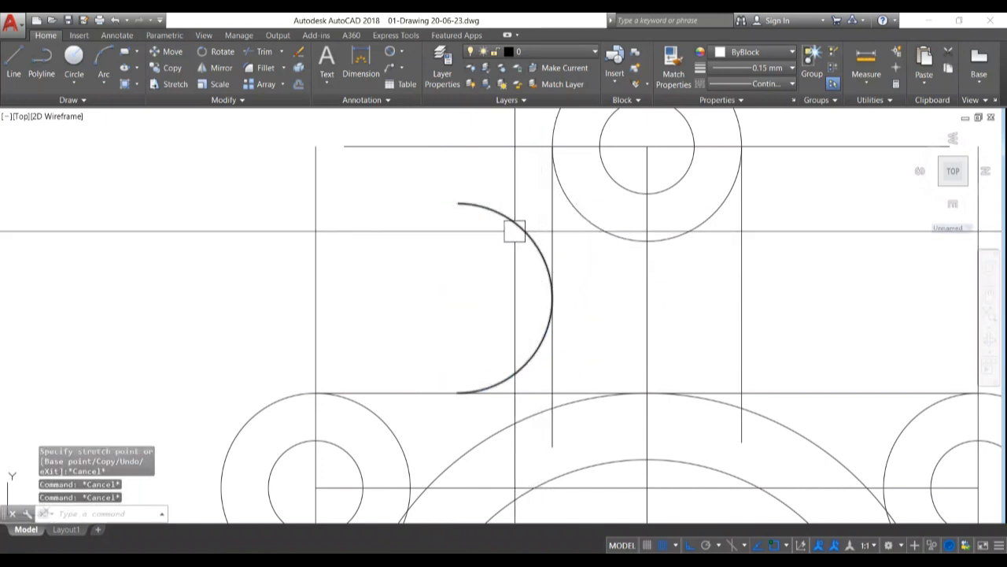
Break the half-circle arc down to its lower-right quarter and erase the small leftover piece at its upper end
text(br)
key(Return)
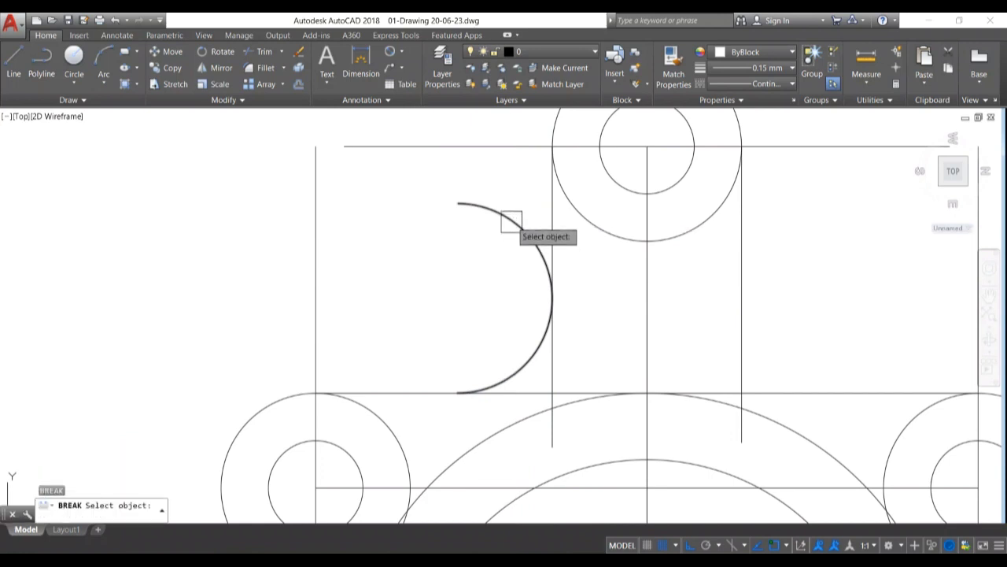
click(460, 204)
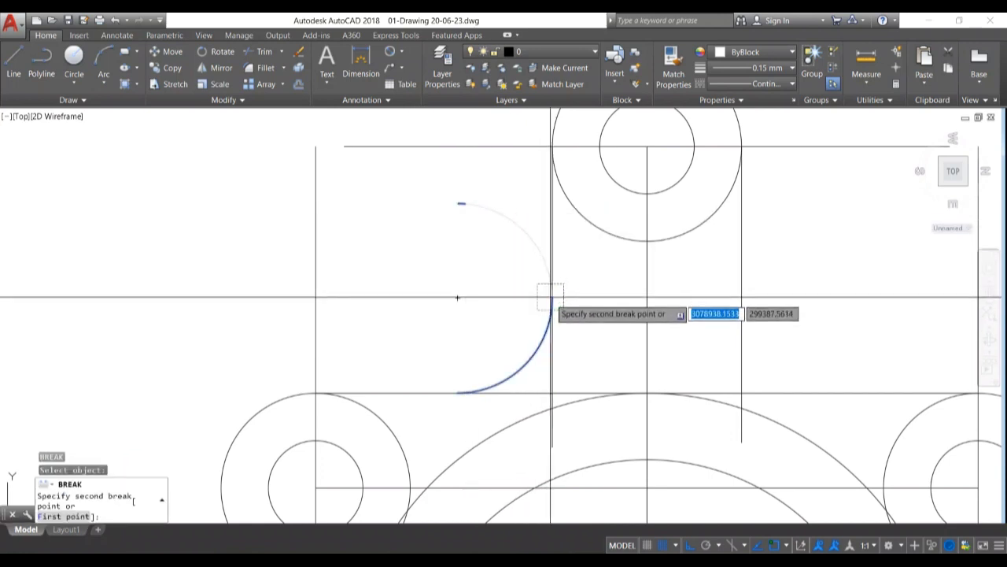
click(551, 299)
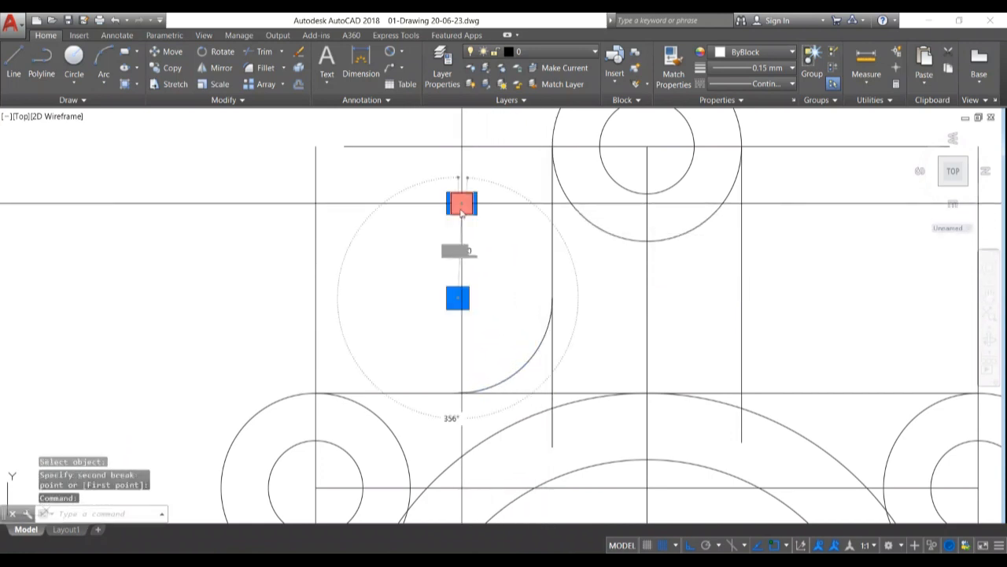
key(Delete)
Mirror the quarter fillet arc about the vertical centre line, keeping the source arc
scroll(520, 332, down, 2)
scroll(504, 323, up, 2)
click(501, 319)
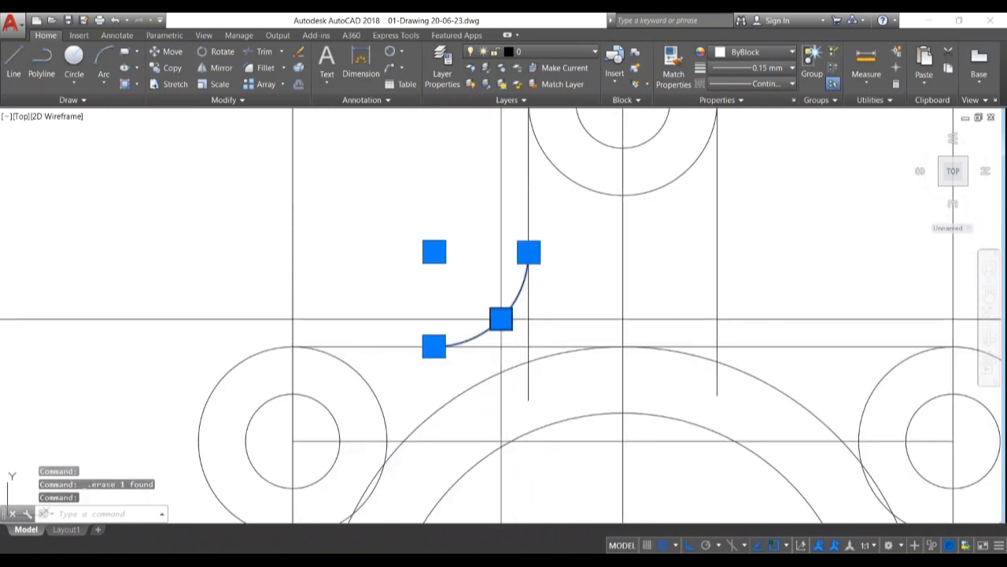
key(Return)
click(623, 346)
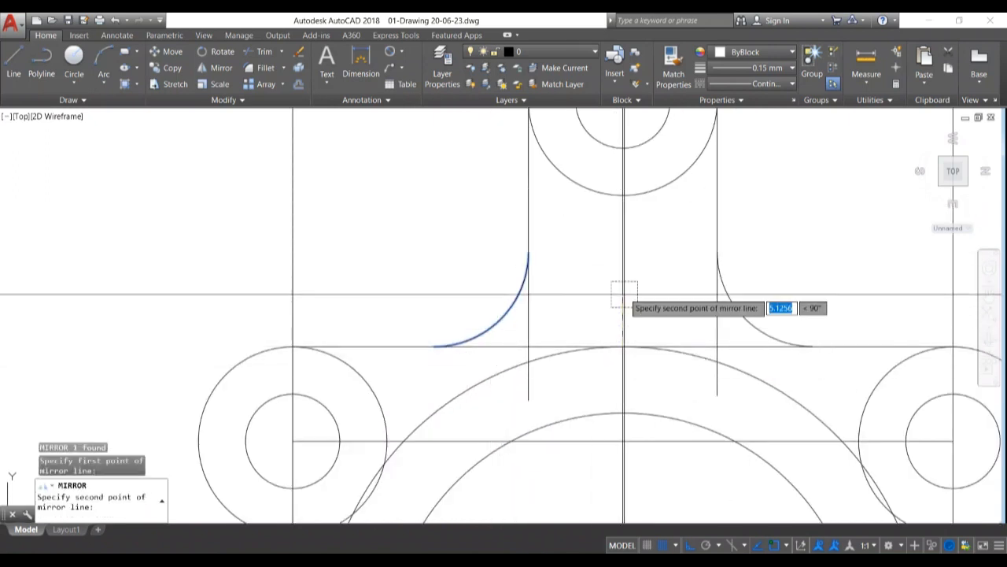
click(624, 287)
key(Return)
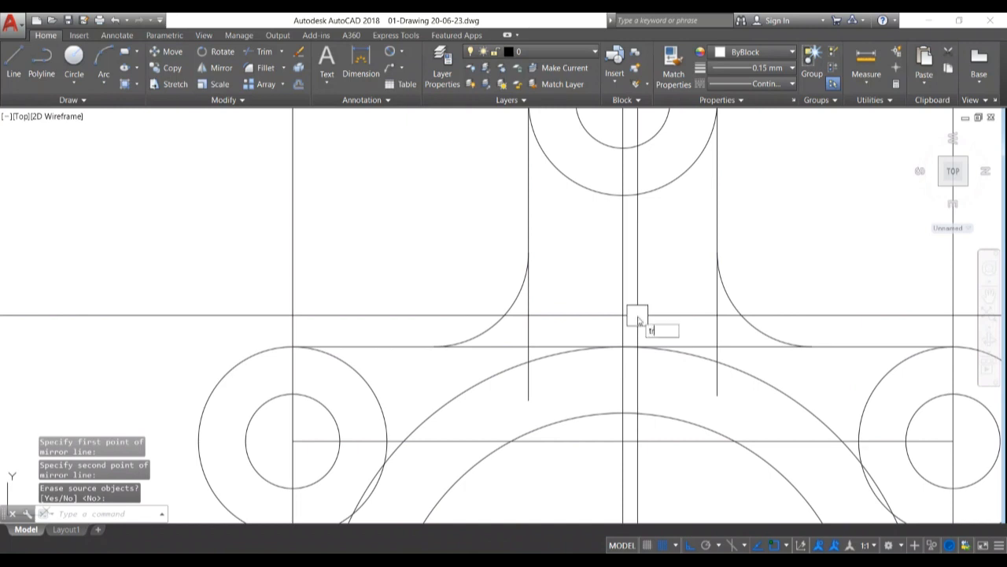
Trim away the upper lug's right vertical line above the horizontal line joining the side lugs, using all objects as cutting edges
key(Return)
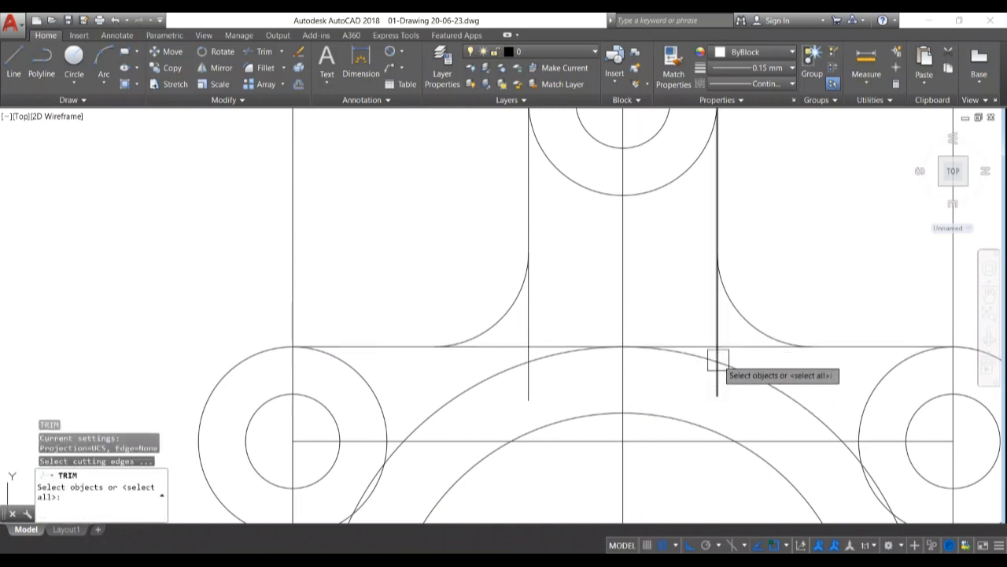
click(716, 327)
key(Return)
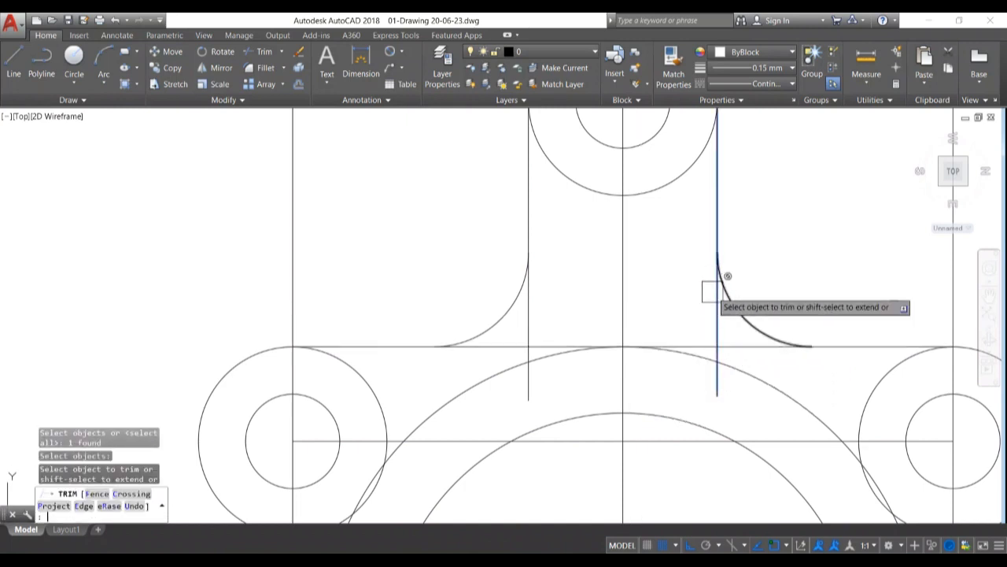
key(Return)
scroll(718, 311, up, 2)
key(Return)
key(Return)
click(716, 314)
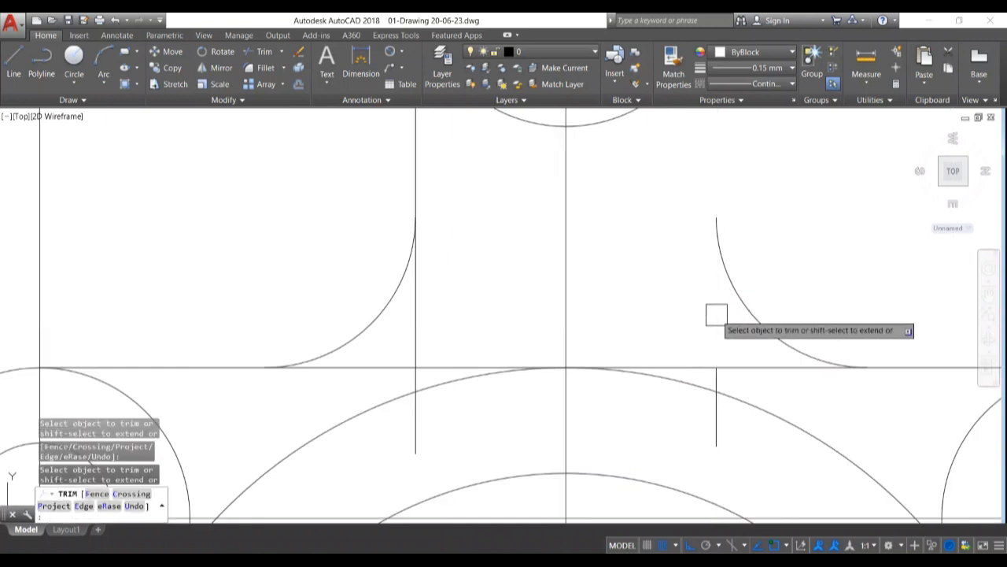
scroll(715, 305, down, 3)
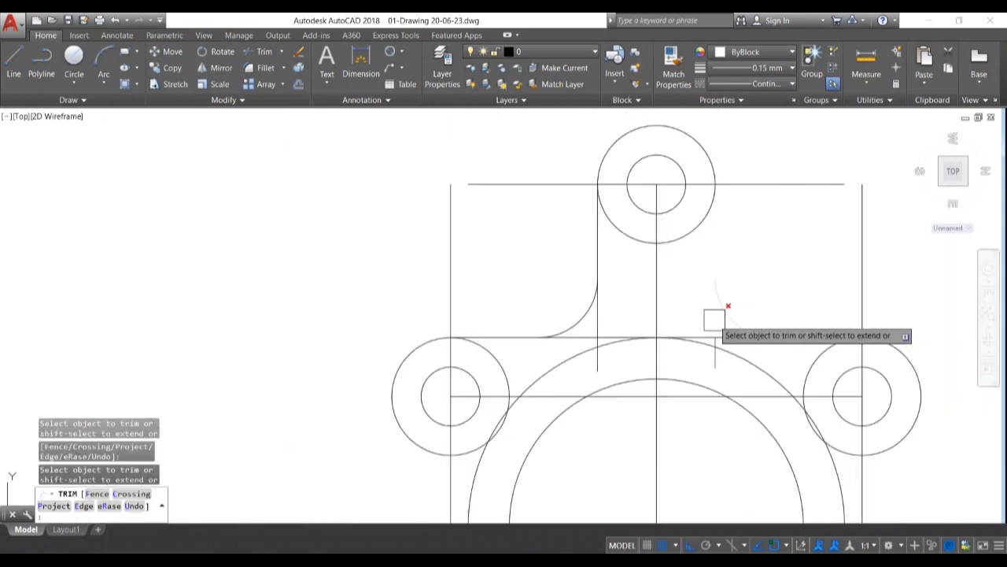
key(Escape)
key(Escape)
key(Escape)
Erase the leftover right vertical segment below the horizontal line joining the side lugs
scroll(713, 333, down, 2)
scroll(714, 340, up, 4)
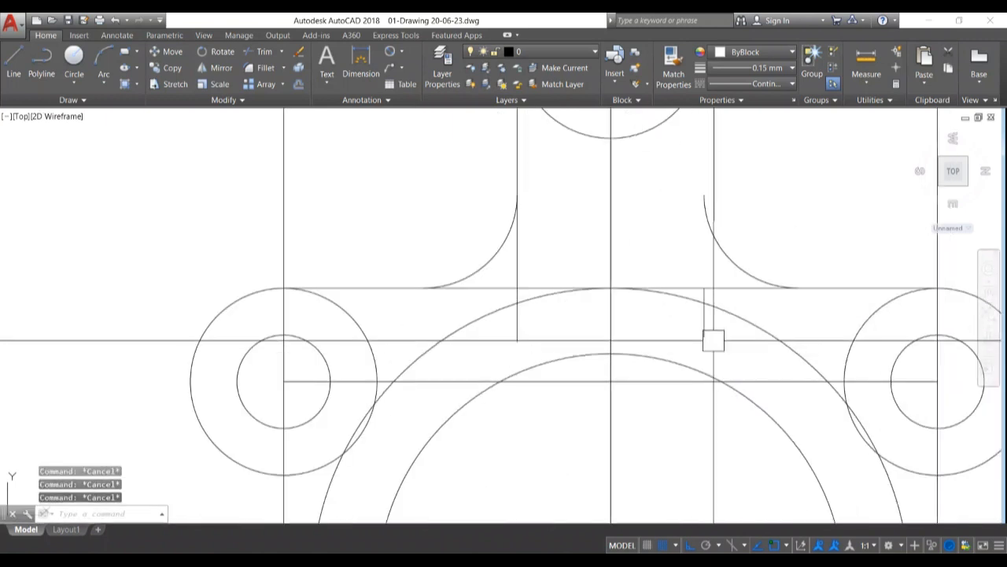
drag(692, 277, 715, 348)
key(Delete)
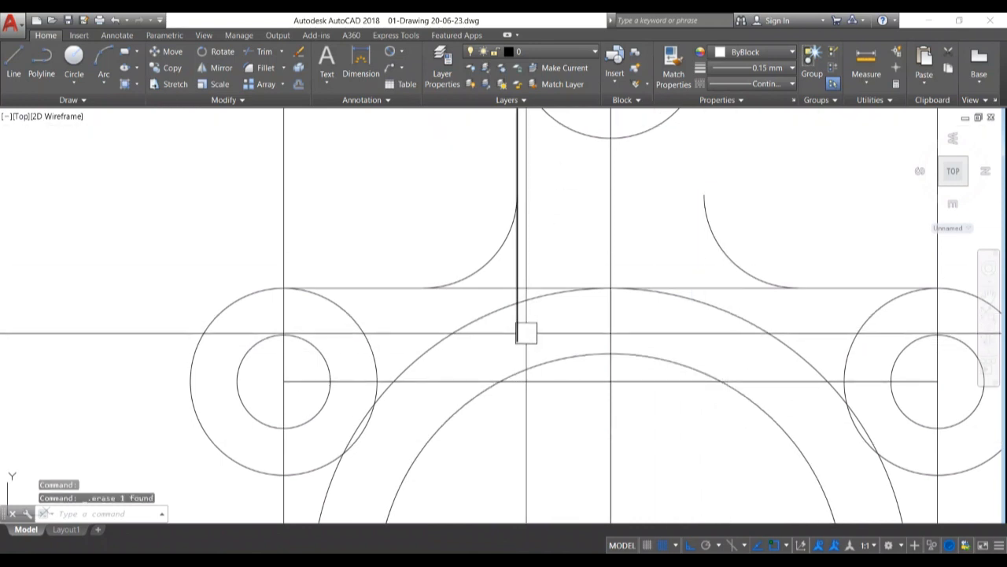
Shorten the upper lug's left vertical line by stretching its lower endpoint upward
click(517, 340)
click(517, 341)
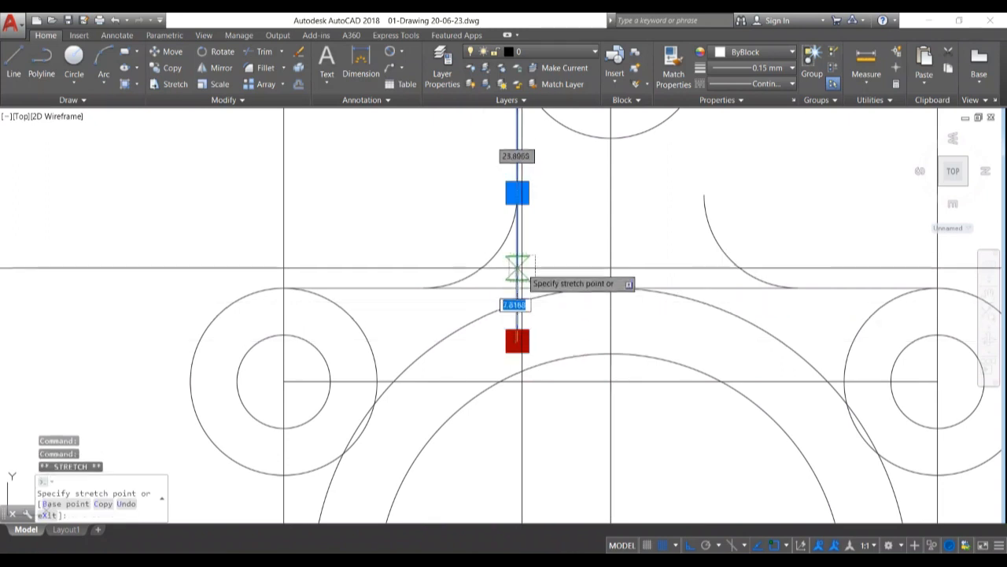
click(517, 119)
key(Escape)
key(Escape)
scroll(524, 241, down, 2)
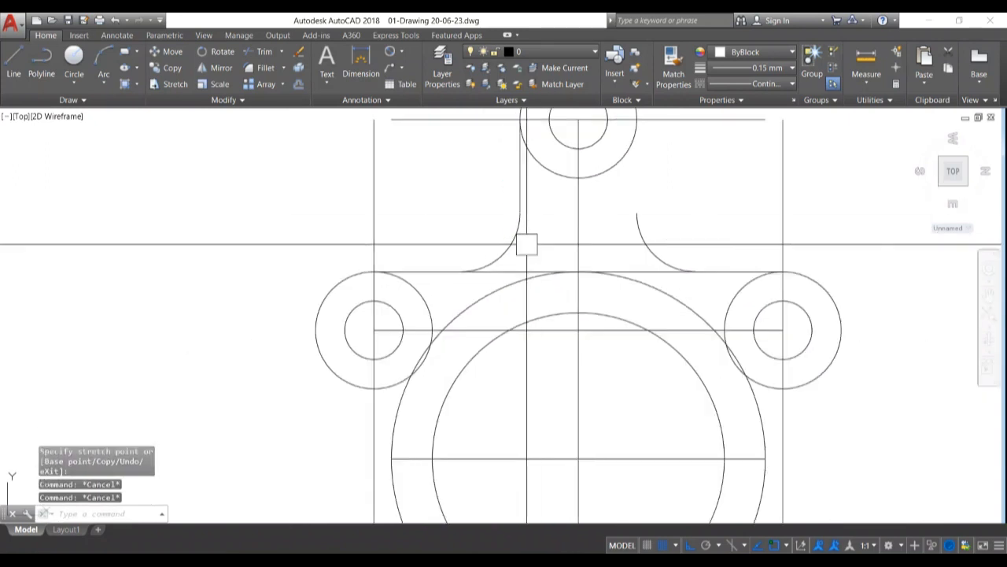
Extend the upper lug's left vertical line downward, using all objects as boundary edges
scroll(551, 241, up, 5)
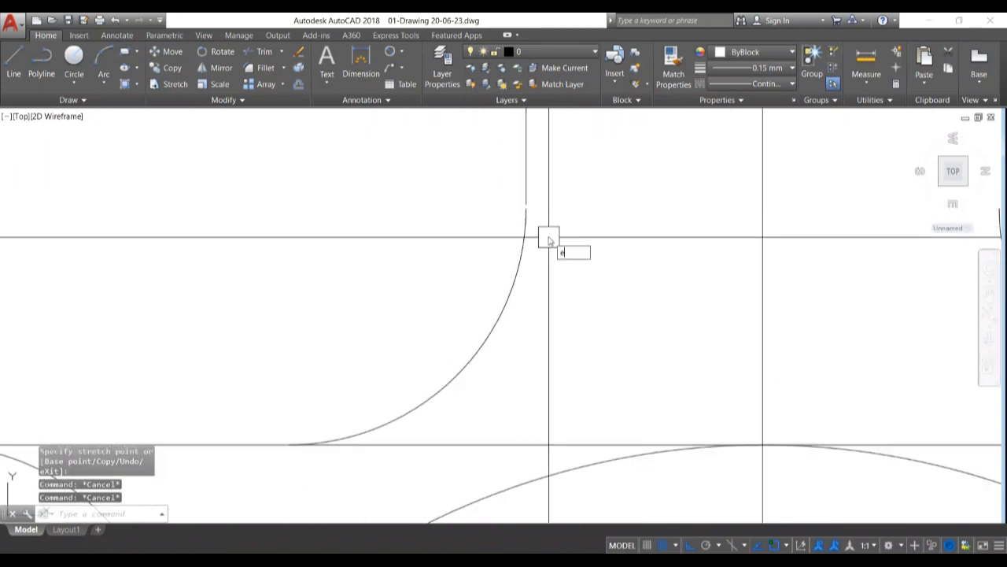
text(x)
key(Return)
key(Return)
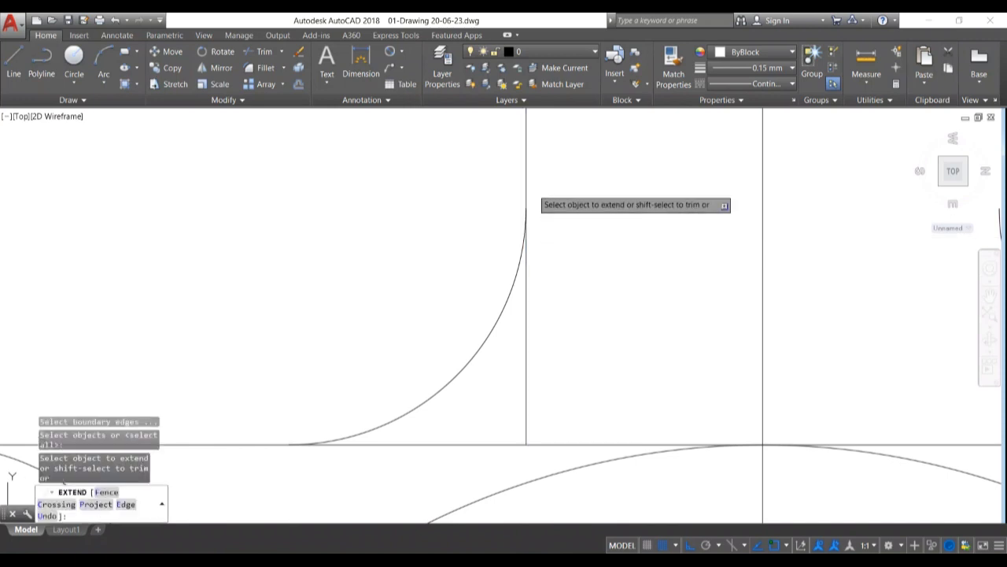
click(526, 190)
key(Return)
Stretch the left vertical line's lower endpoint up to the upper end of the left fillet arc
click(526, 332)
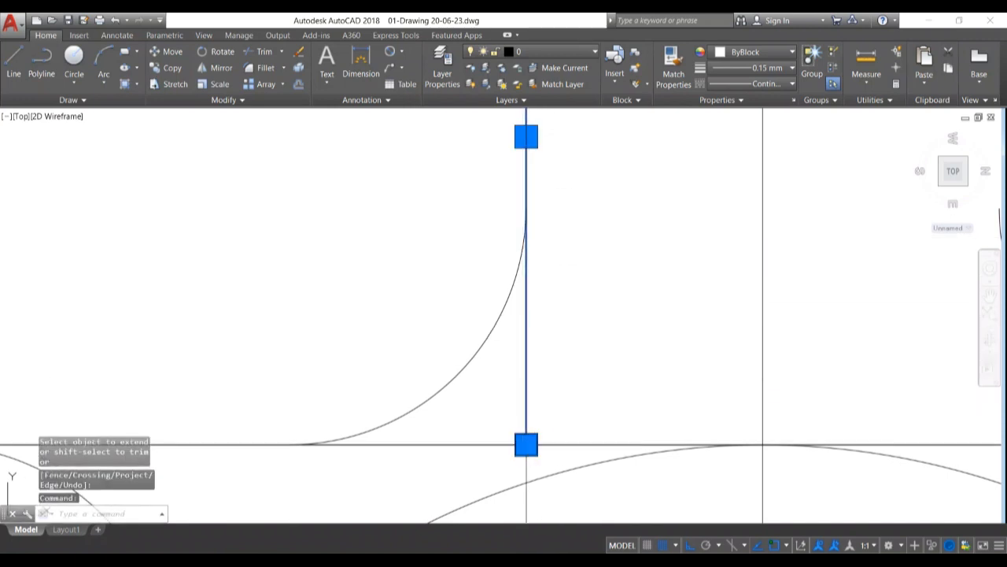
click(526, 444)
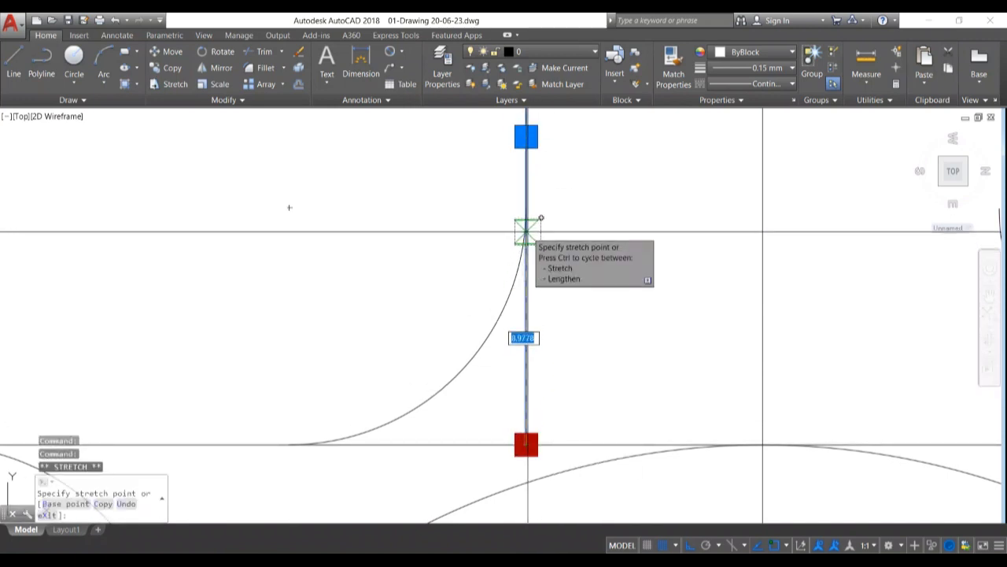
click(526, 208)
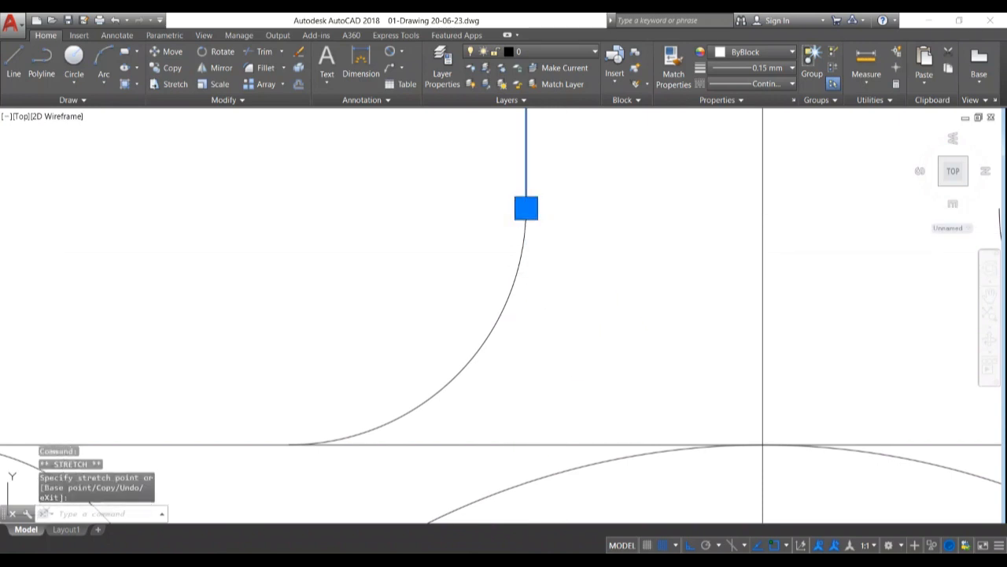
key(Escape)
key(Escape)
scroll(584, 282, down, 6)
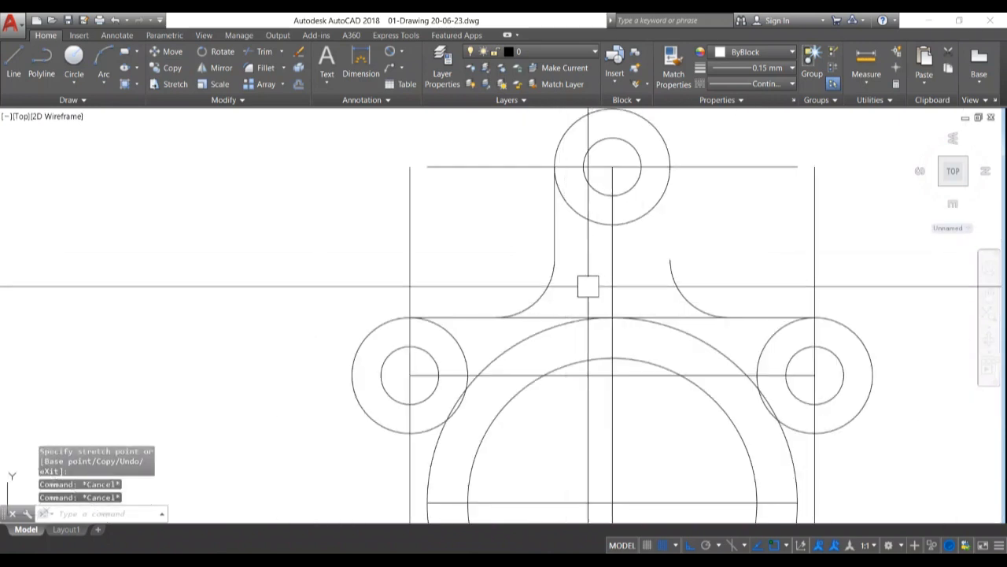
Mirror the left vertical line and its fillet arc about the vertical centre line, keeping the source objects
mouse_move(587, 286)
mouse_down()
mouse_move(585, 252)
mouse_move(549, 236)
mouse_move(572, 266)
mouse_up()
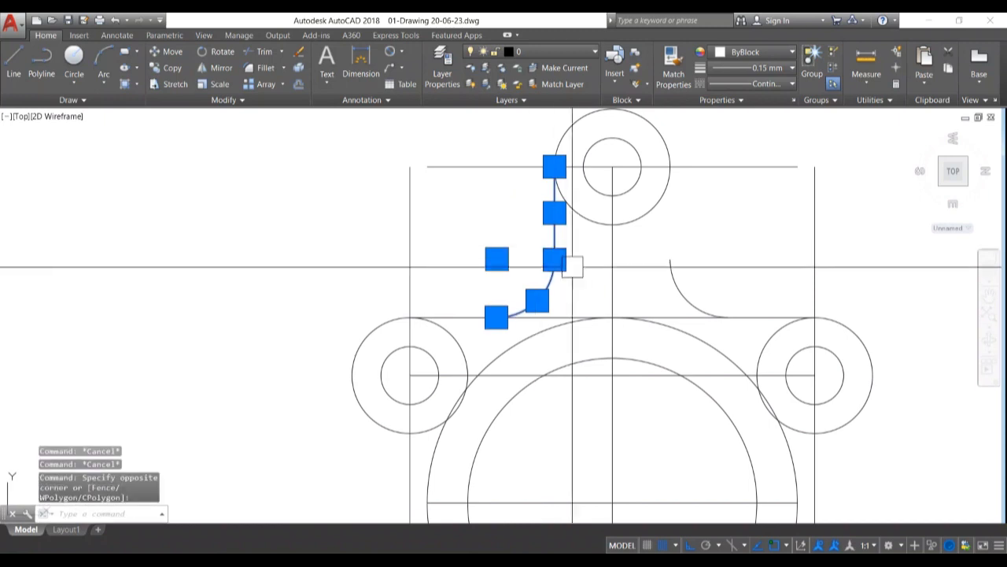
key(Return)
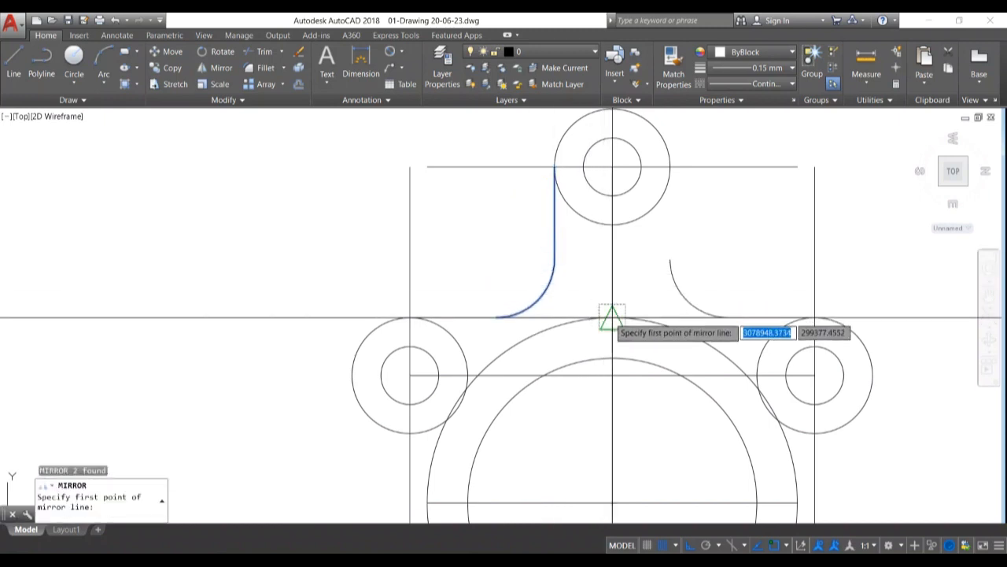
click(612, 317)
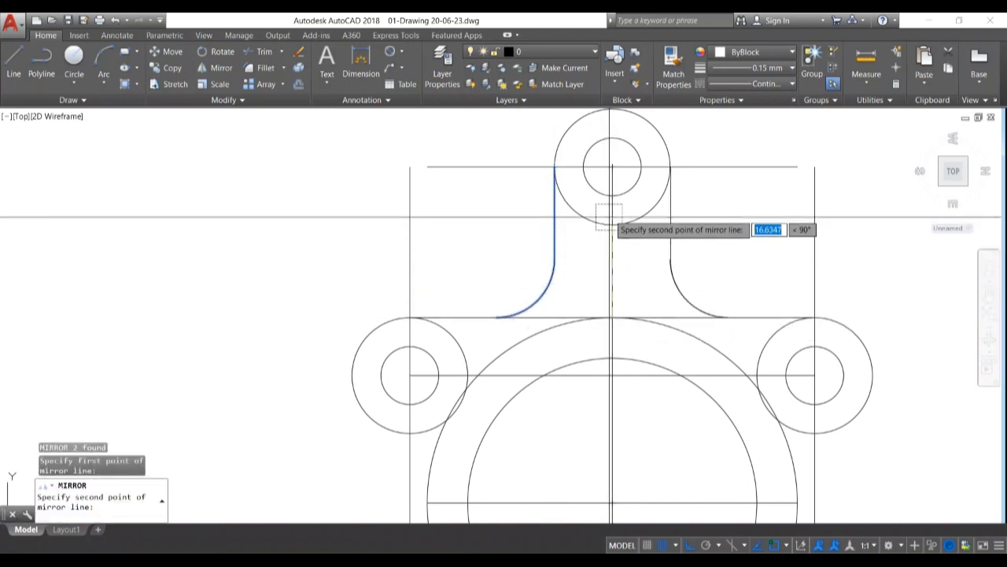
click(612, 167)
key(Return)
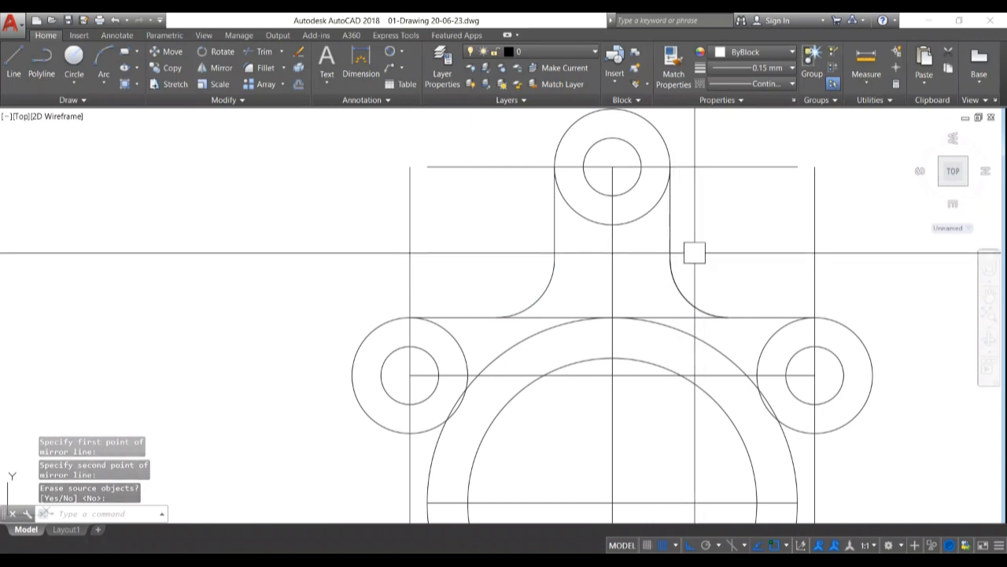
Trim the middle portion of the horizontal line joining the side lugs between the left and right fillet arcs
scroll(692, 249, down, 3)
scroll(640, 254, up, 5)
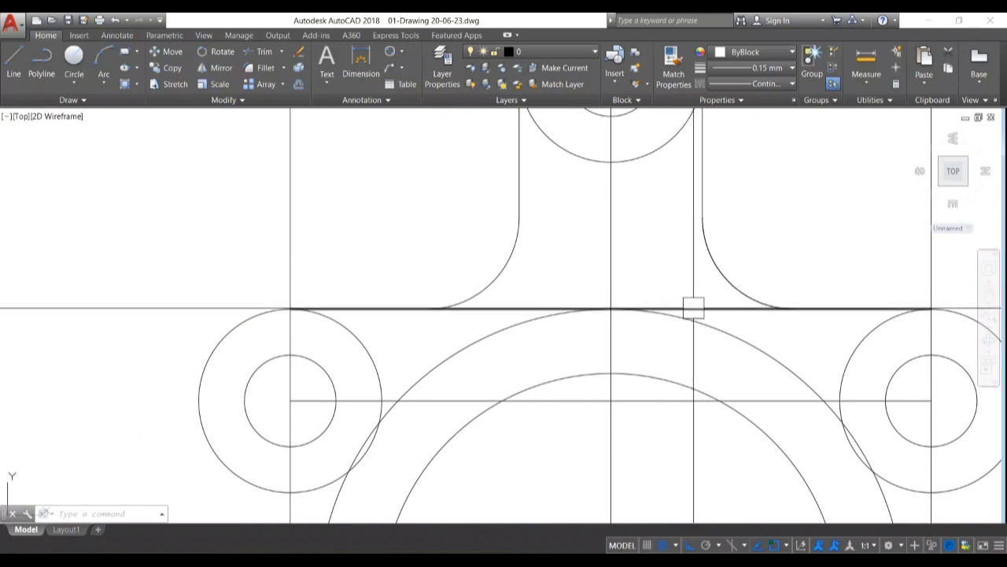
scroll(693, 307, up, 2)
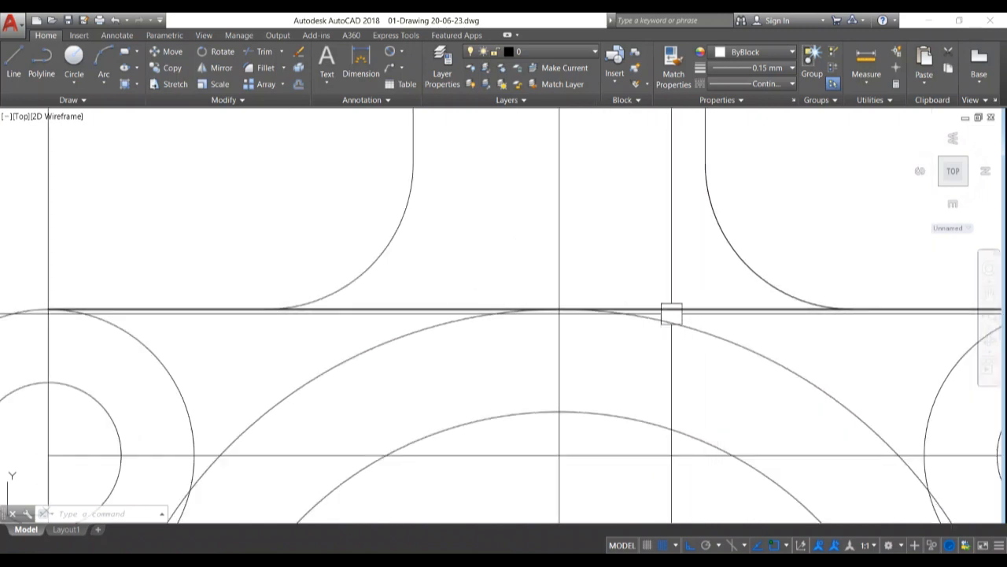
key(space)
key(space)
click(701, 310)
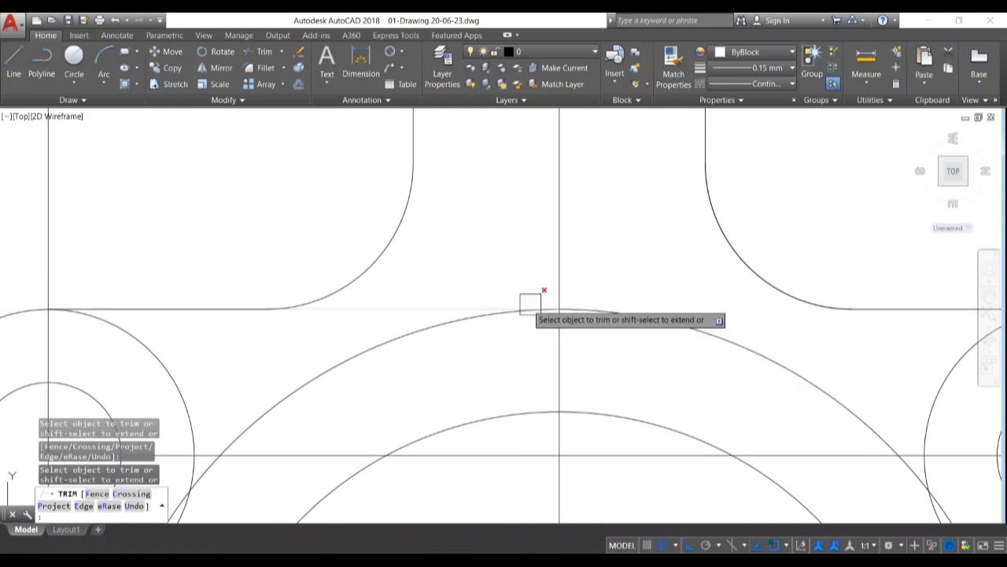
scroll(591, 247, down, 5)
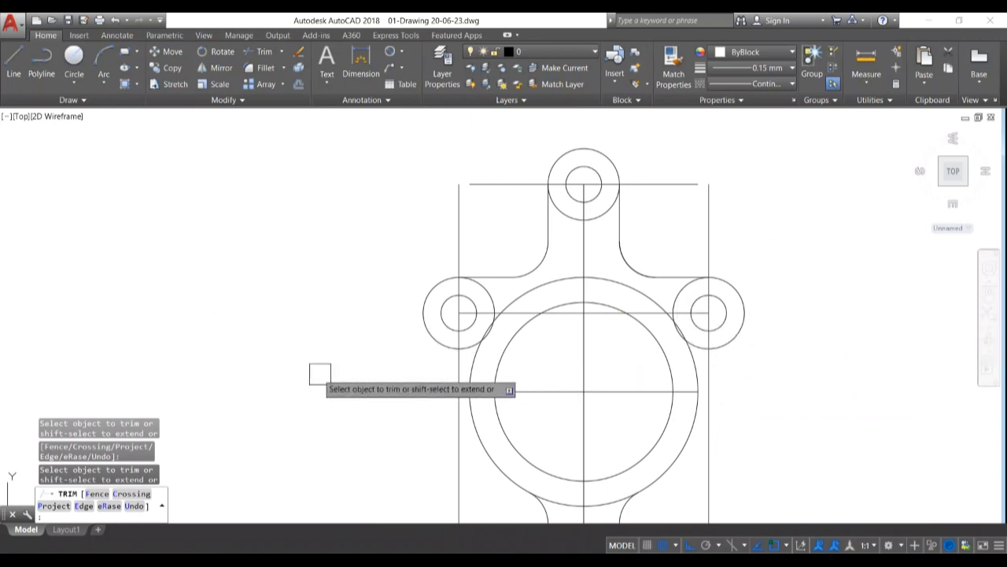
key(Escape)
Erase the horizontal line joining the side lugs and the vertical and horizontal centre lines of the large circles
scroll(535, 340, up, 5)
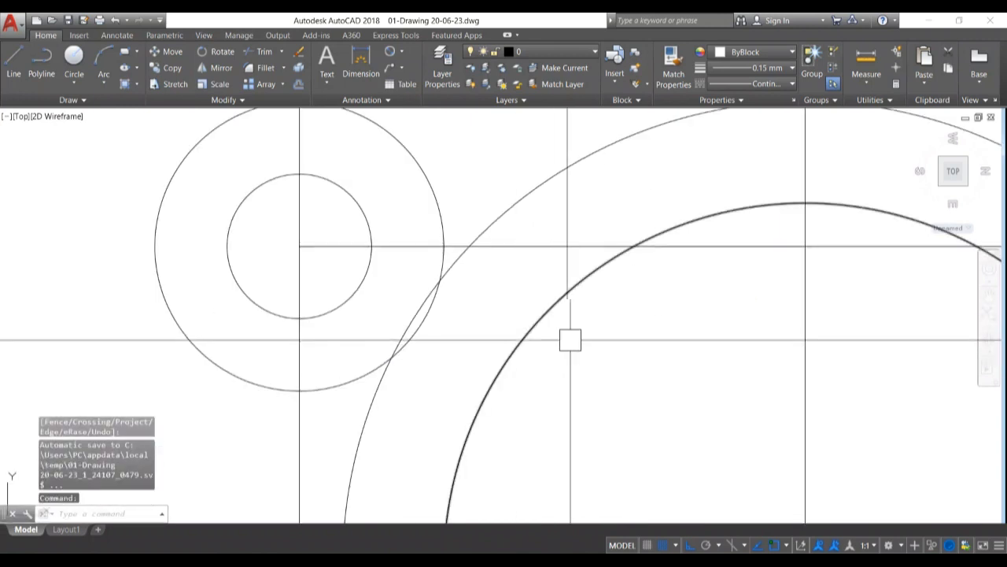
click(700, 252)
scroll(711, 348, down, 3)
click(722, 371)
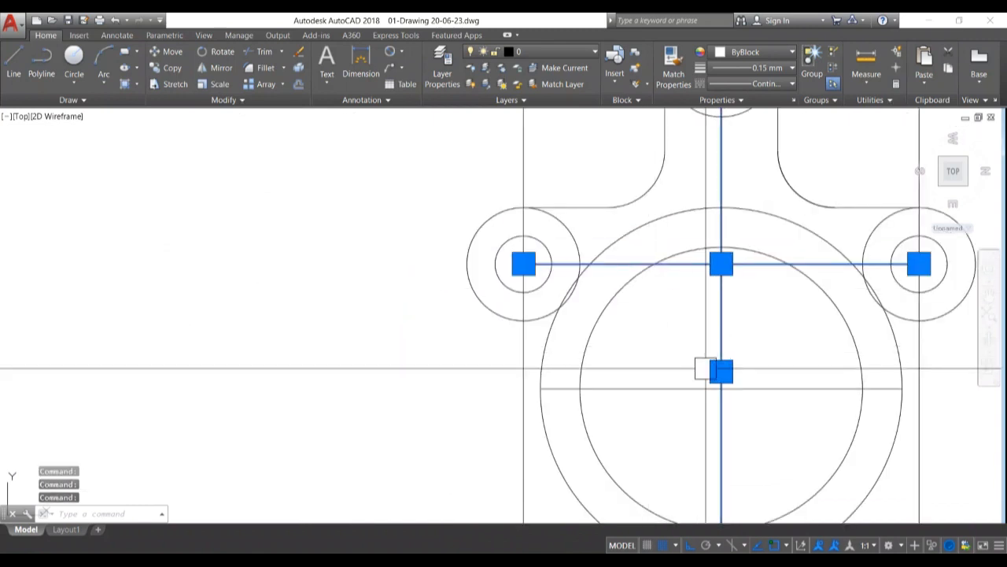
click(669, 388)
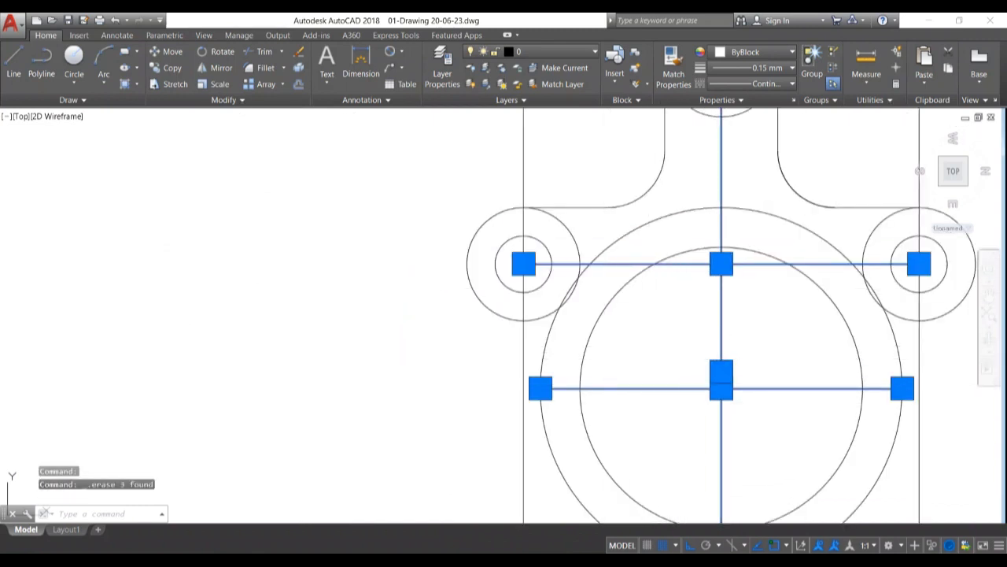
Erase the horizontal construction lines through the upper and lower lugs and the two vertical lines through the side lugs
scroll(613, 326, down, 6)
scroll(675, 423, up, 2)
click(683, 405)
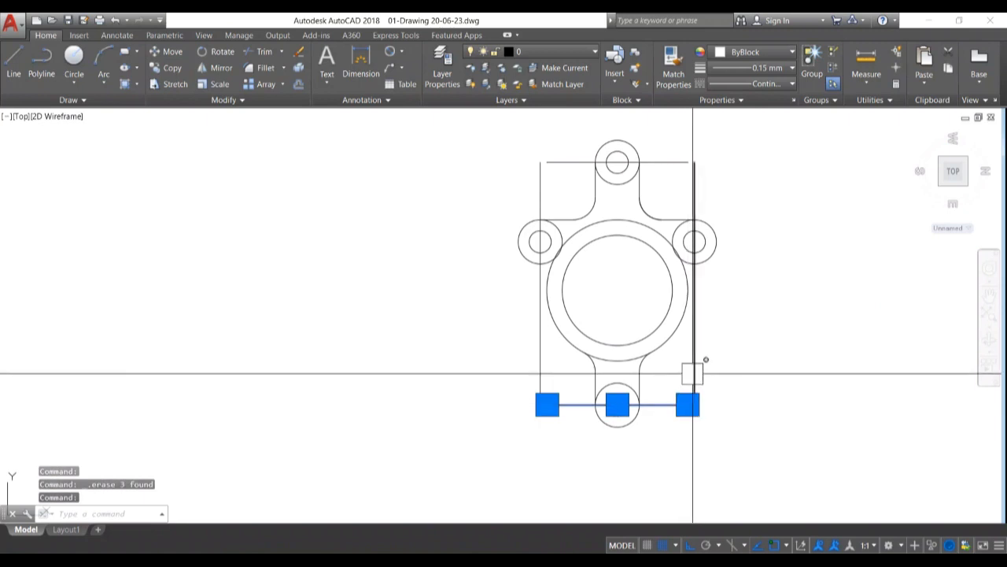
click(692, 374)
click(539, 359)
key(Delete)
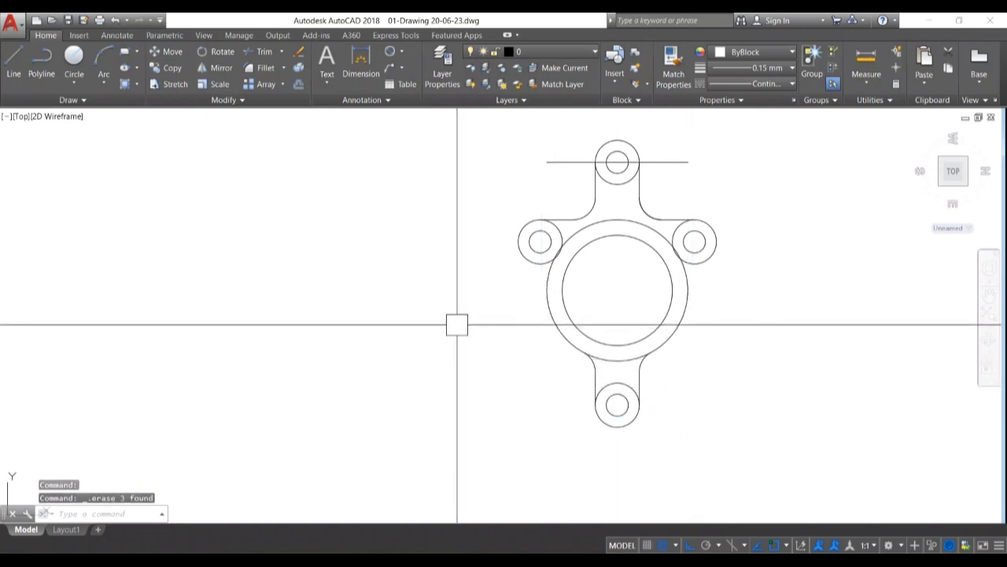
click(575, 162)
key(Delete)
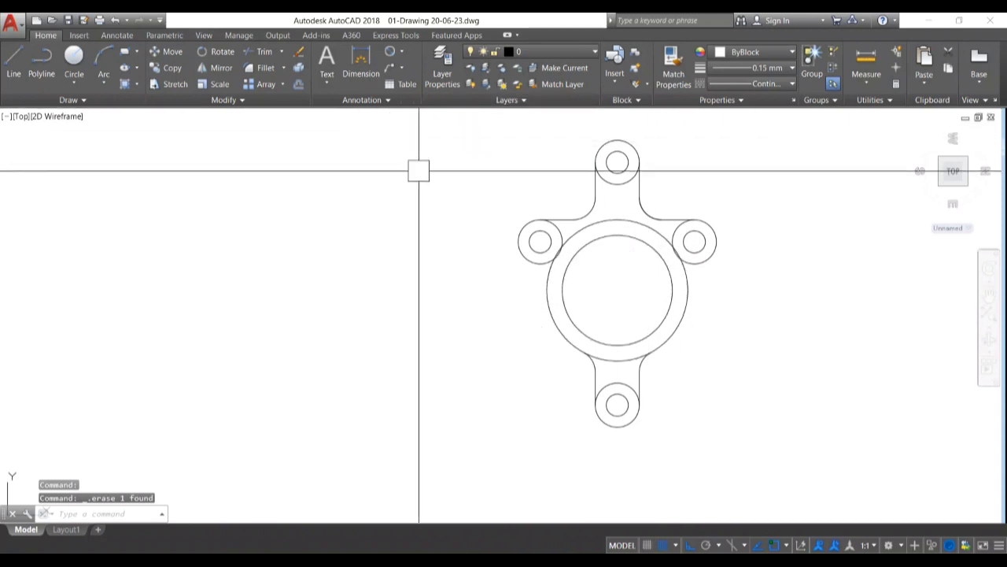
Draw a radius 10 circle tangent to the large outer circle and the underside of the right lug's outer circle
scroll(435, 171, up, 2)
middle_drag(546, 225, 322, 144)
middle_drag(697, 442, 567, 452)
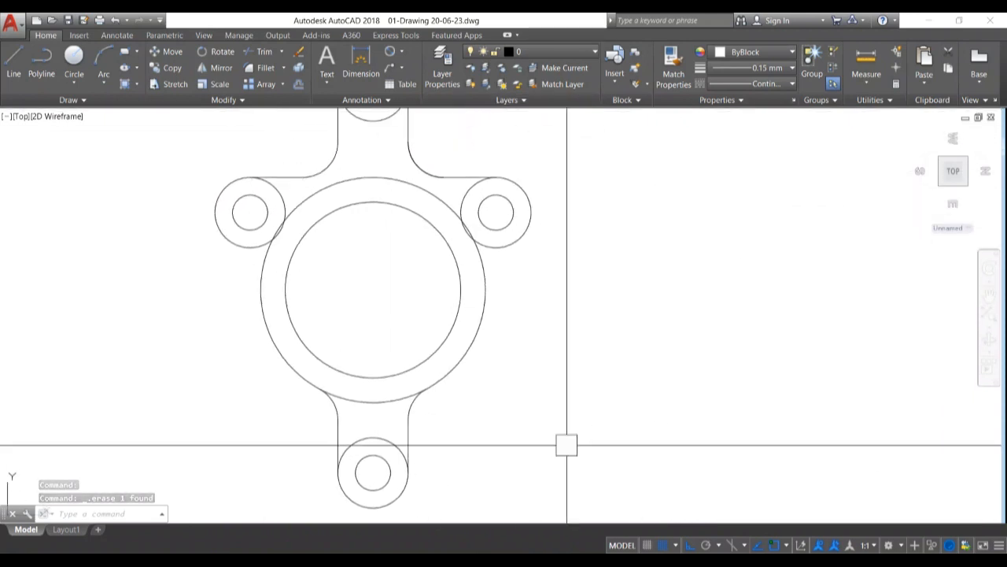
text(c)
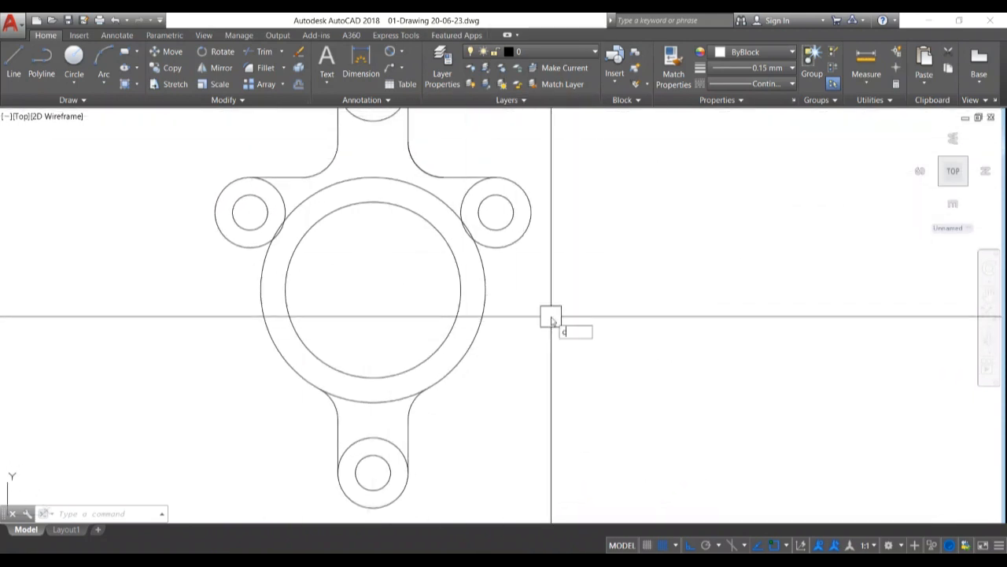
key(Return)
text(t)
key(Return)
click(490, 277)
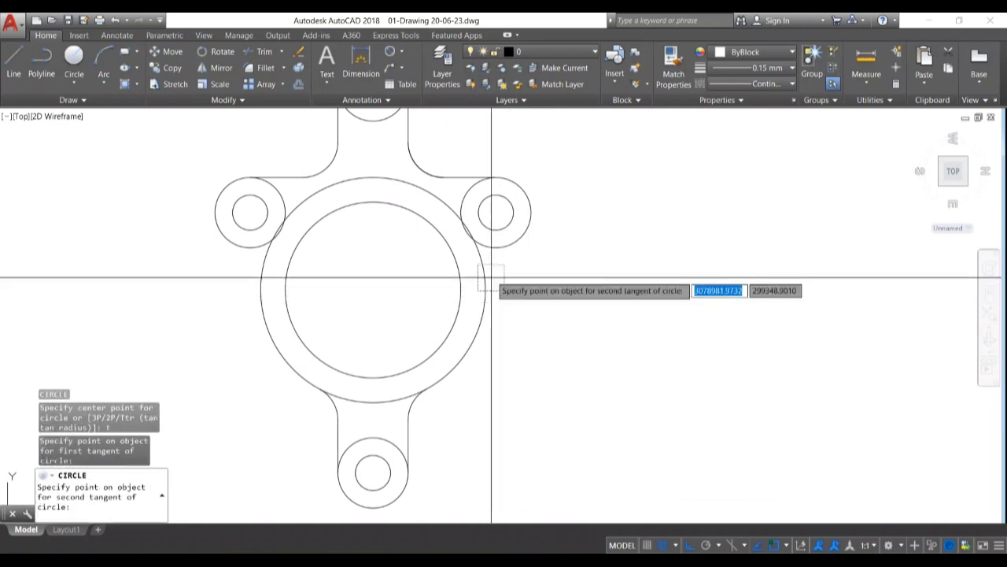
click(495, 248)
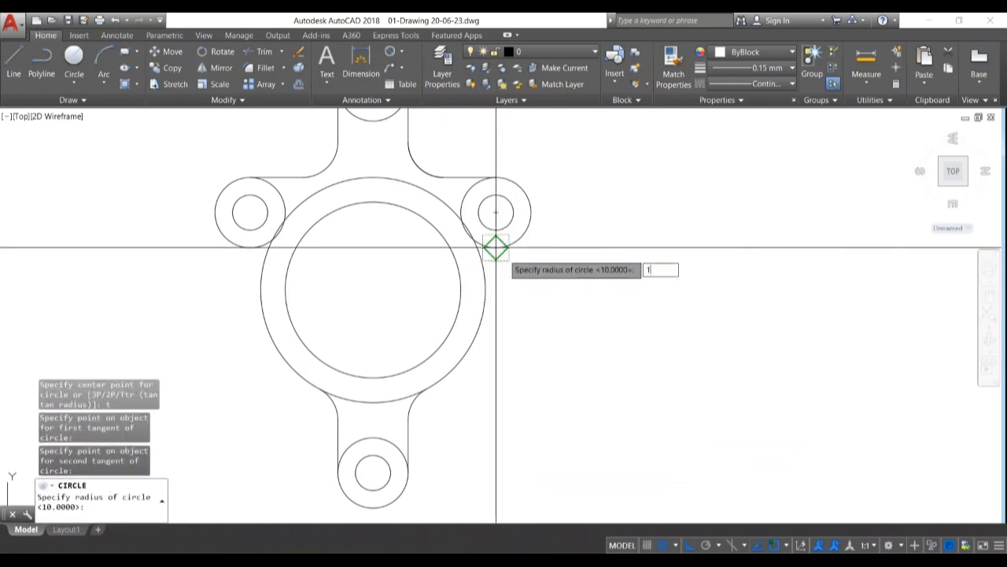
text(10)
key(Return)
Trim the tangent circle, leaving only the fillet arc between the right lug and the large outer circle
text(t)
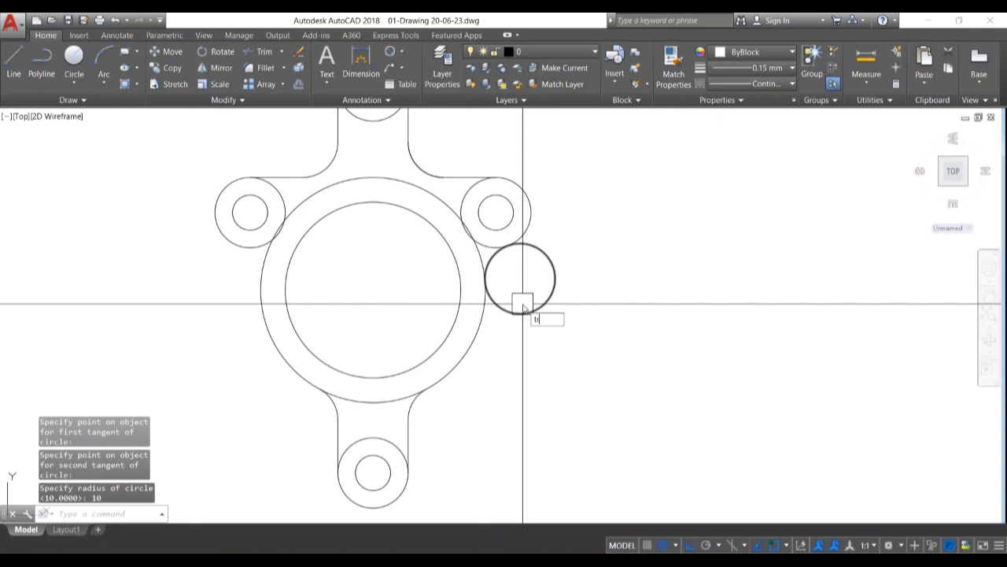
text(r)
key(Return)
key(Return)
scroll(482, 246, up, 6)
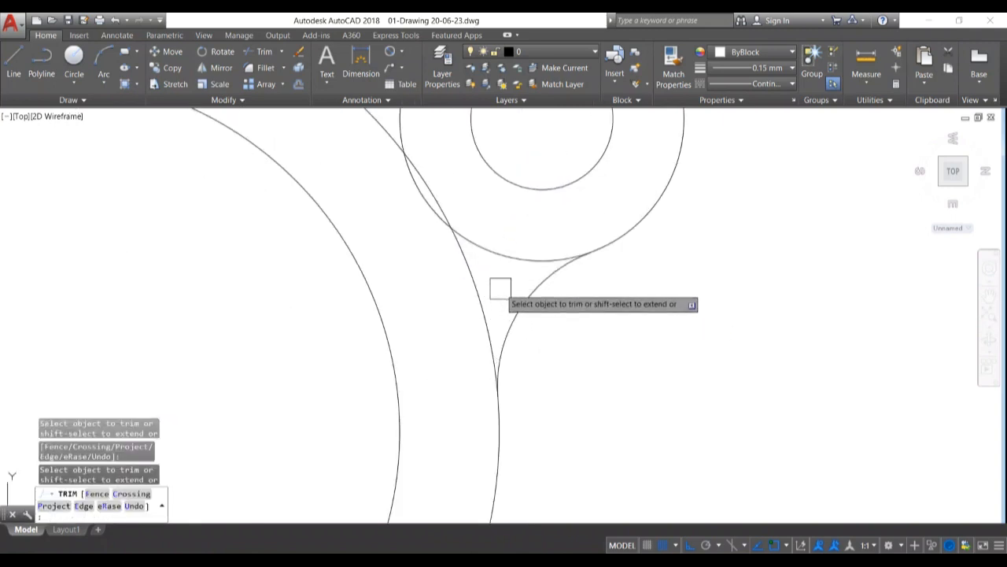
scroll(500, 288, down, 6)
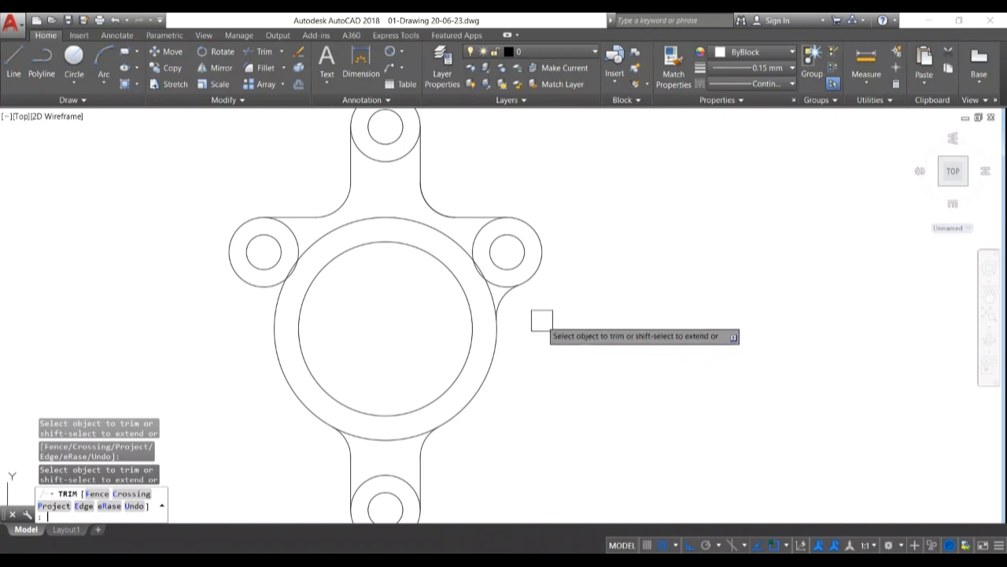
scroll(541, 320, up, 5)
key(Escape)
Mirror the right lug's lower fillet arc about the vertical axis through the large circle's centre, keeping the source
click(473, 274)
text(mi)
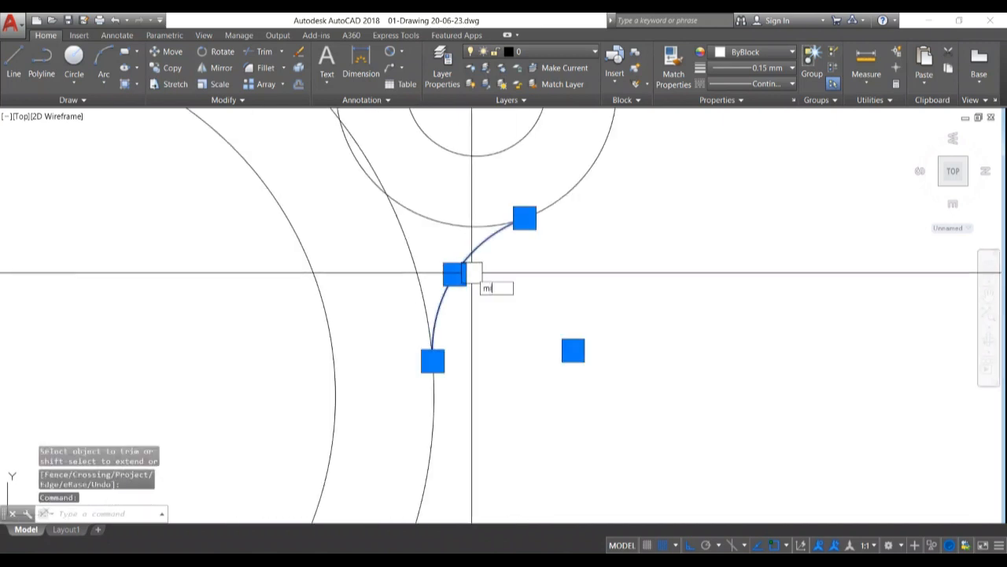
key(Return)
scroll(472, 284, down, 5)
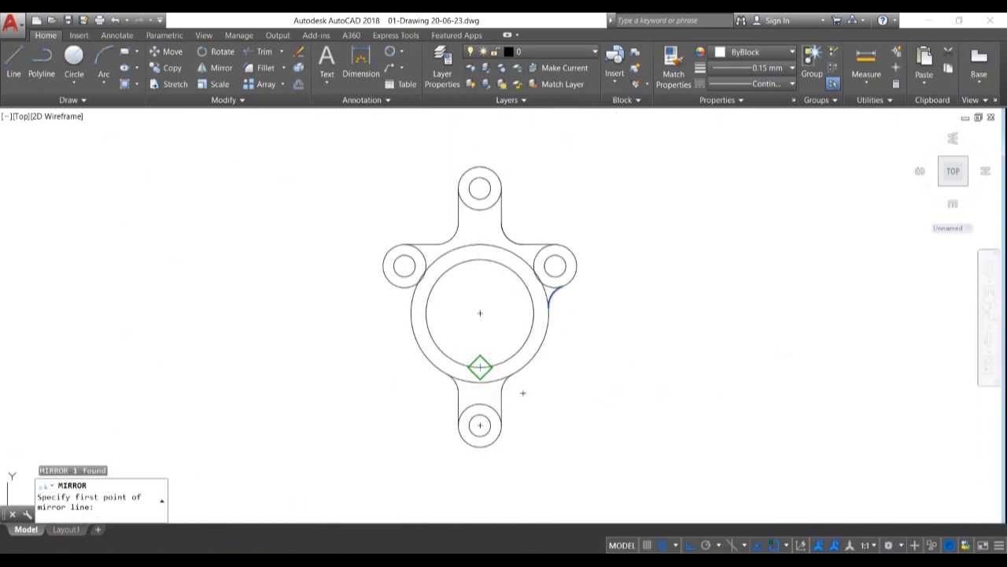
click(480, 367)
click(480, 311)
Trim the large outer circle above the left and right lower fillet arcs and delete its leftover upper portion
scroll(425, 287, up, 4)
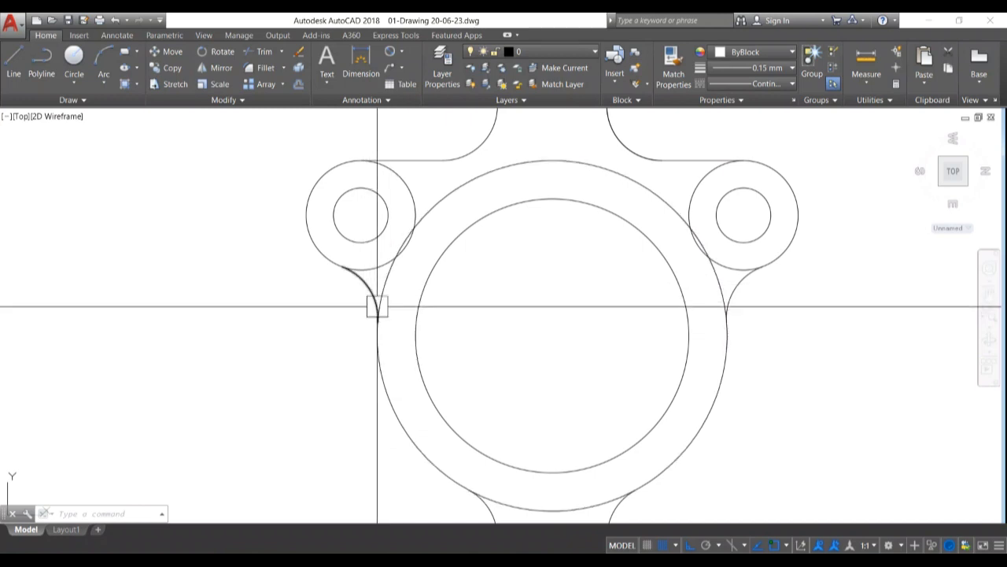
key(Return)
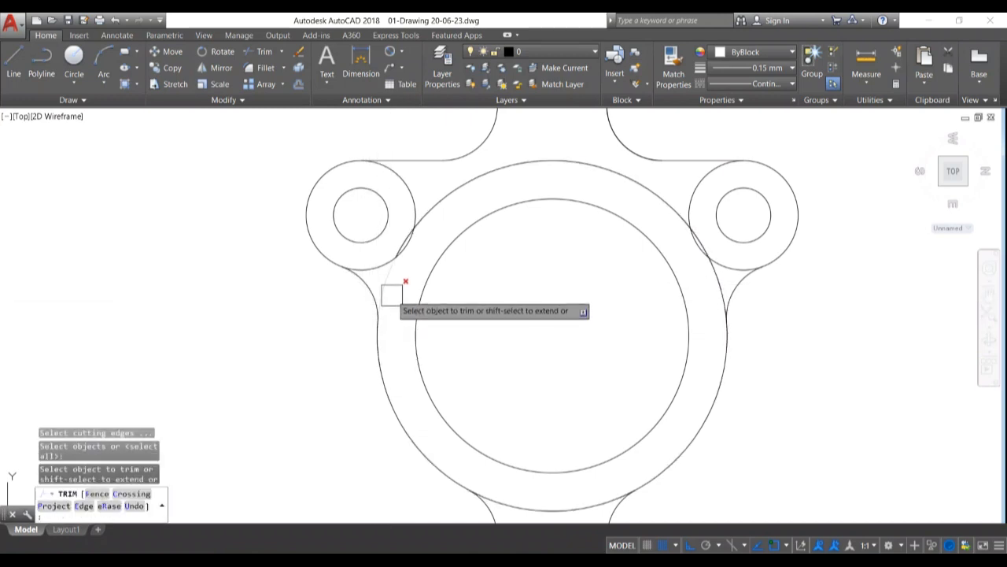
click(391, 292)
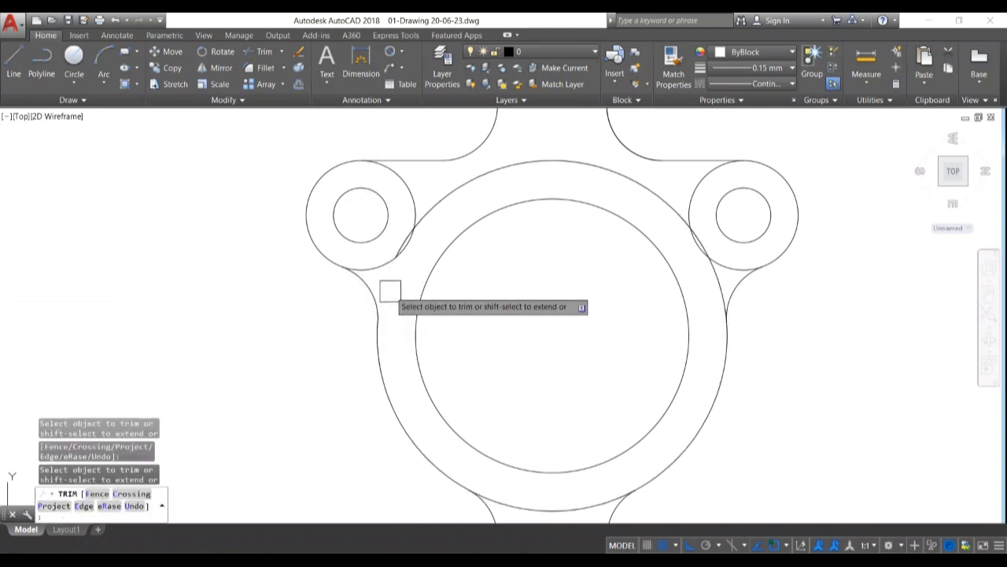
click(716, 288)
key(Return)
click(631, 184)
key(Delete)
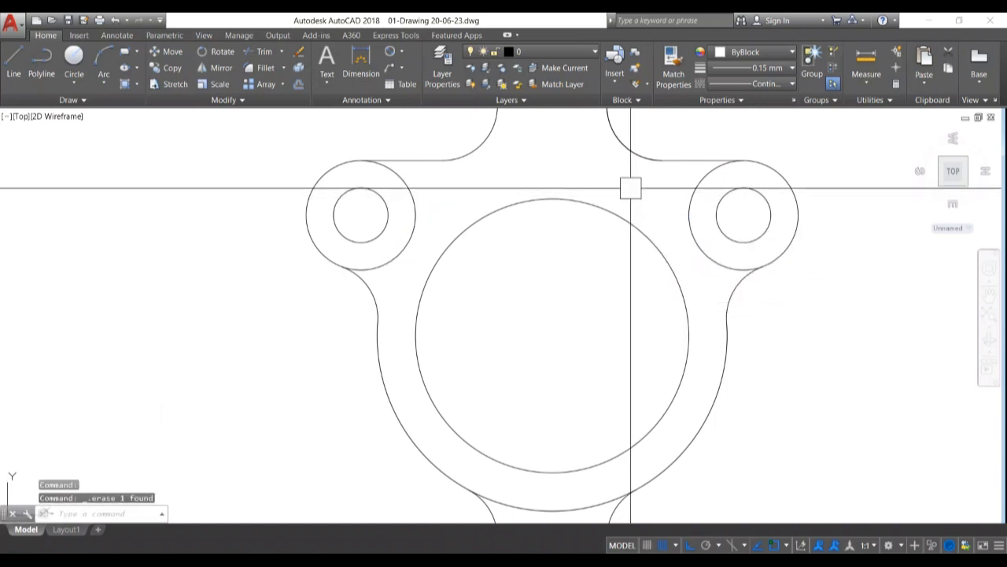
Trim the inner-facing arcs of the left and right lugs' outer circles between the outline's tangent points
scroll(395, 243, up, 2)
key(Return)
key(Return)
click(415, 252)
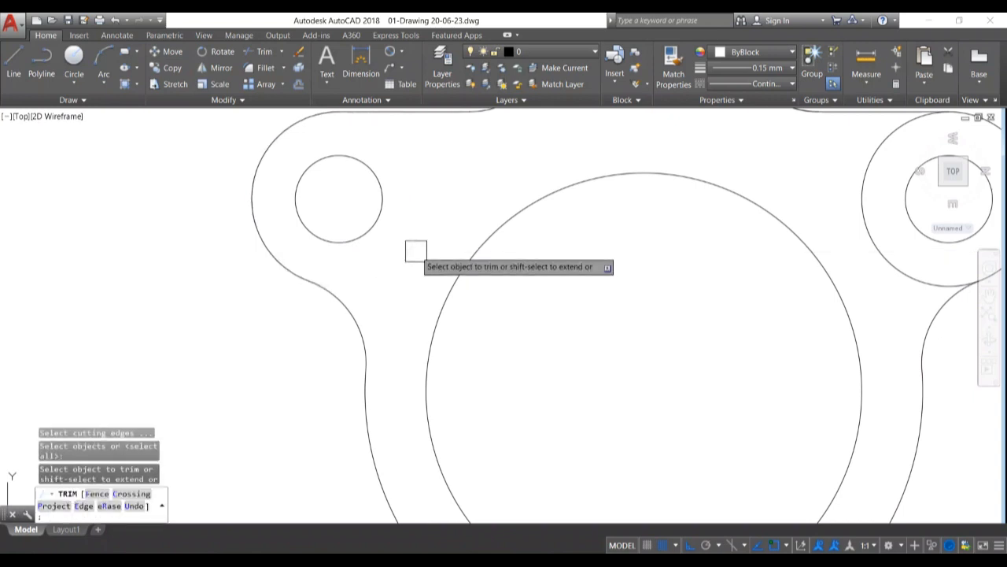
scroll(411, 259, down, 5)
scroll(606, 236, up, 4)
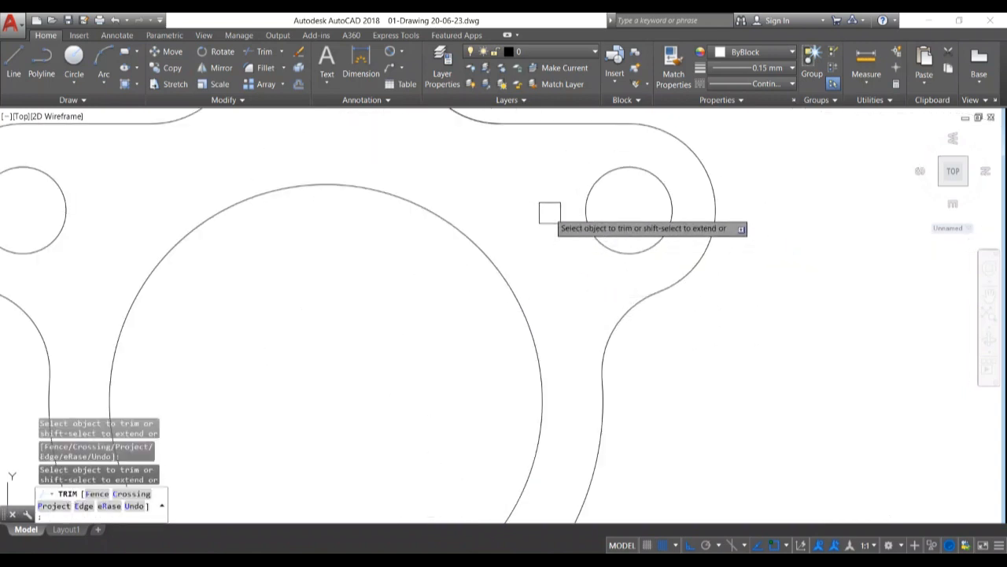
Try to trim the upper part of the lower lug's outer circle between the two vertical lines
scroll(551, 216, down, 4)
scroll(508, 358, up, 4)
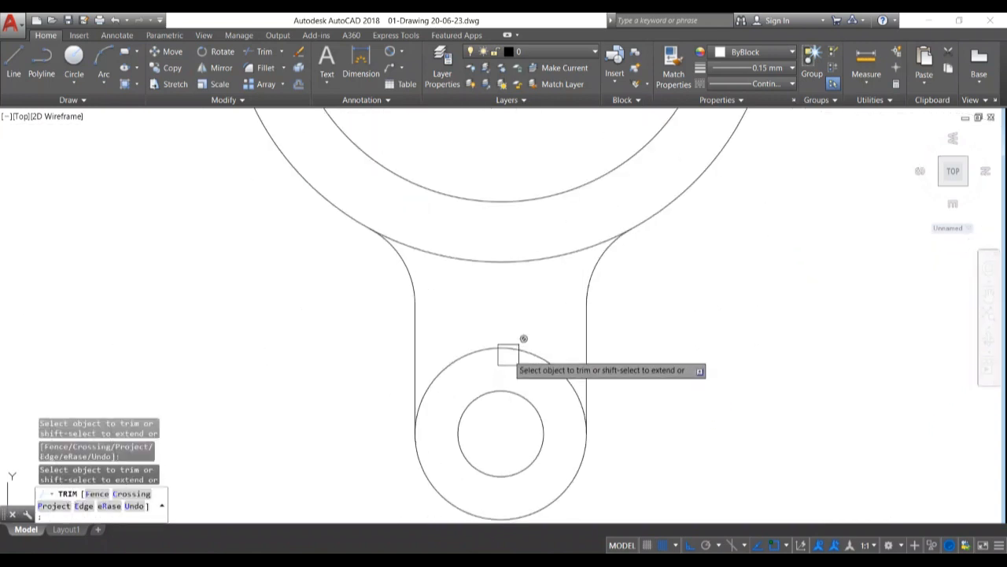
key(Return)
scroll(501, 348, up, 4)
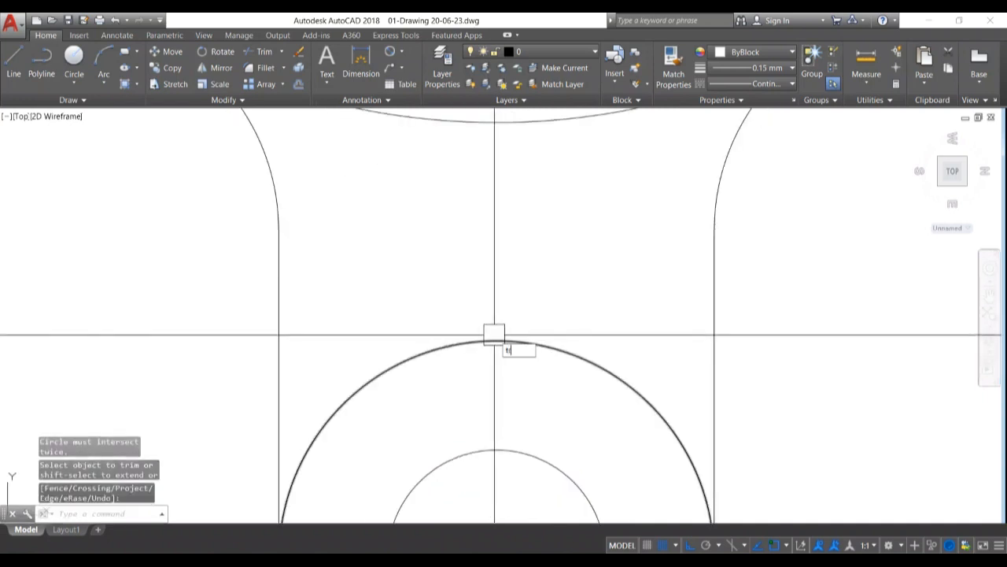
key(Return)
scroll(495, 332, down, 3)
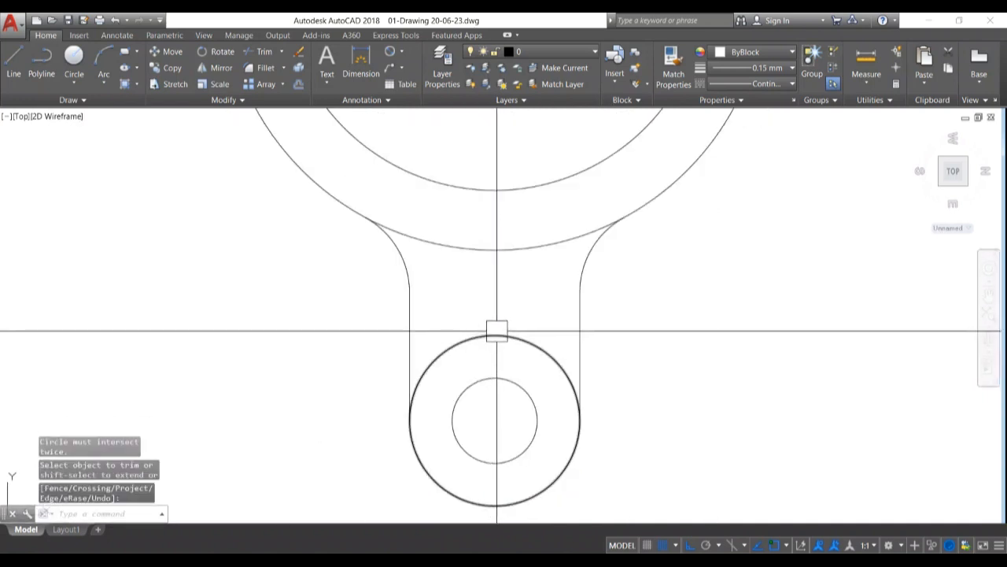
scroll(418, 383, up, 5)
scroll(416, 383, down, 5)
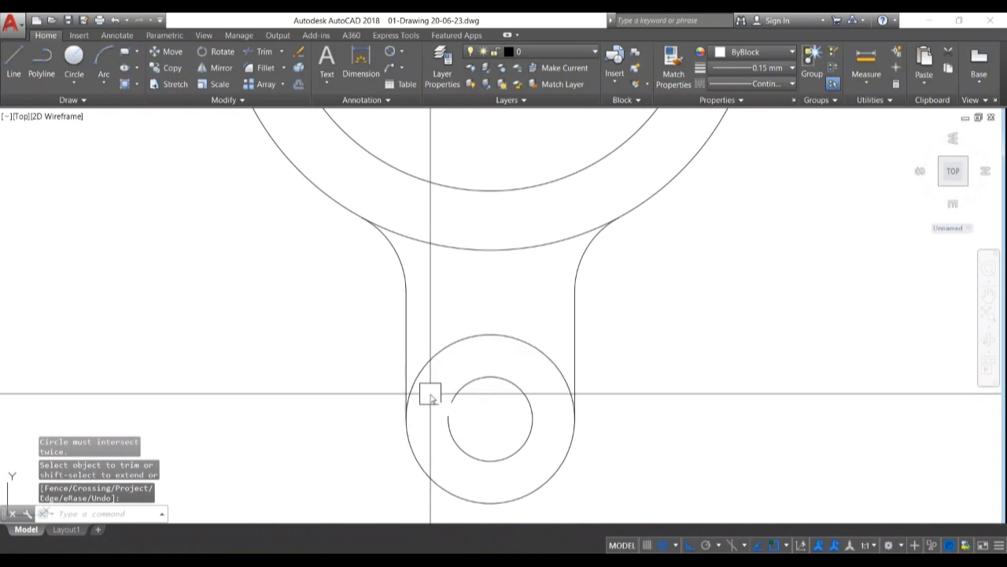
Break the lower lug's outer circle from its upper left portion to the lower end of the left vertical line
text(br)
key(Return)
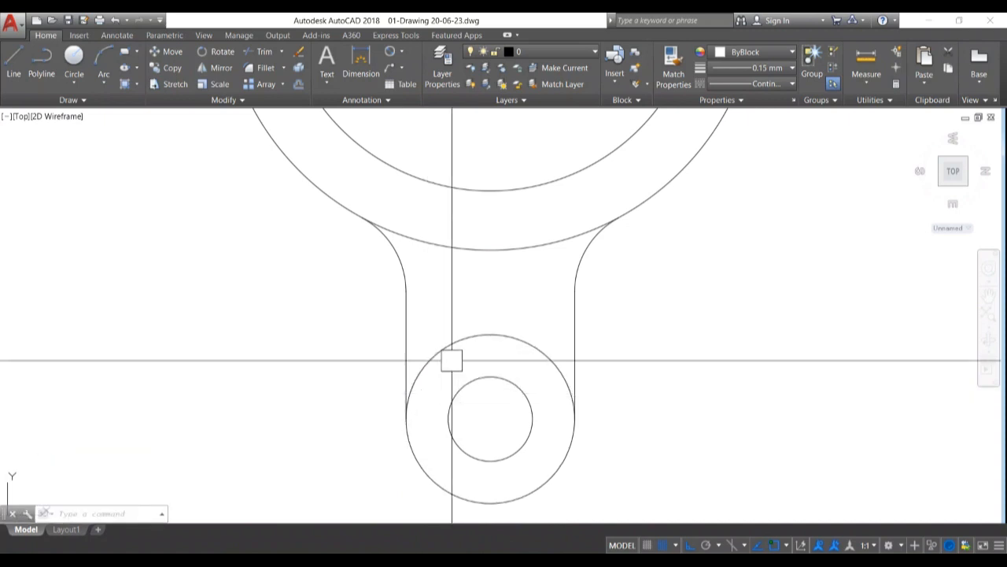
click(438, 356)
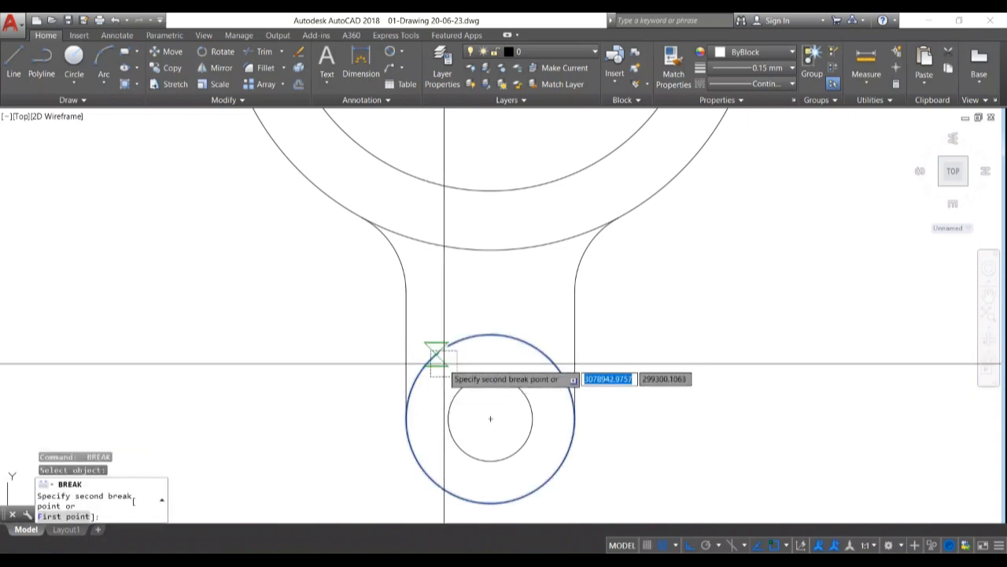
click(406, 417)
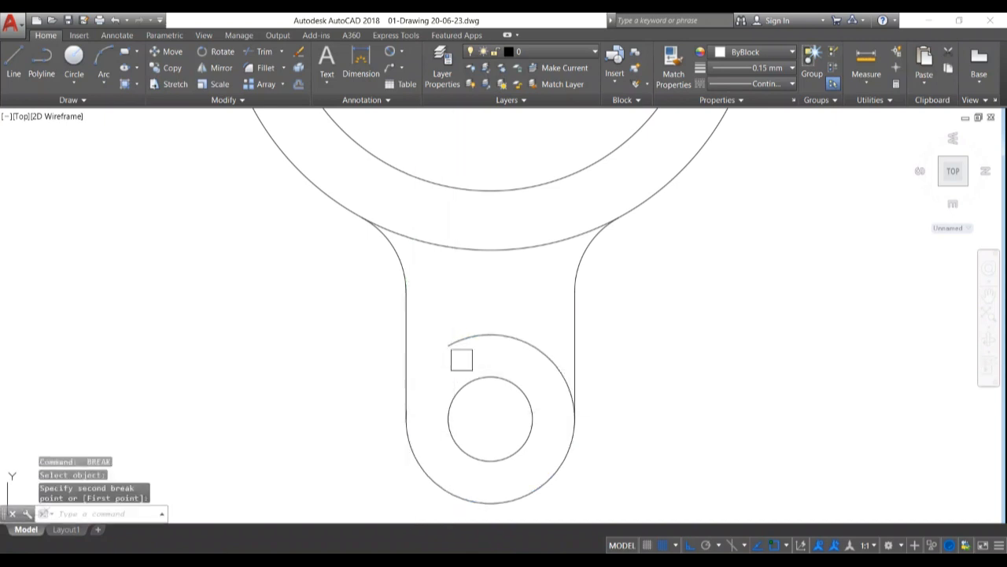
Break the lower lug's outer arc from its upper right portion to the right vertical line's end and delete the leftover top arc
key(Return)
click(529, 344)
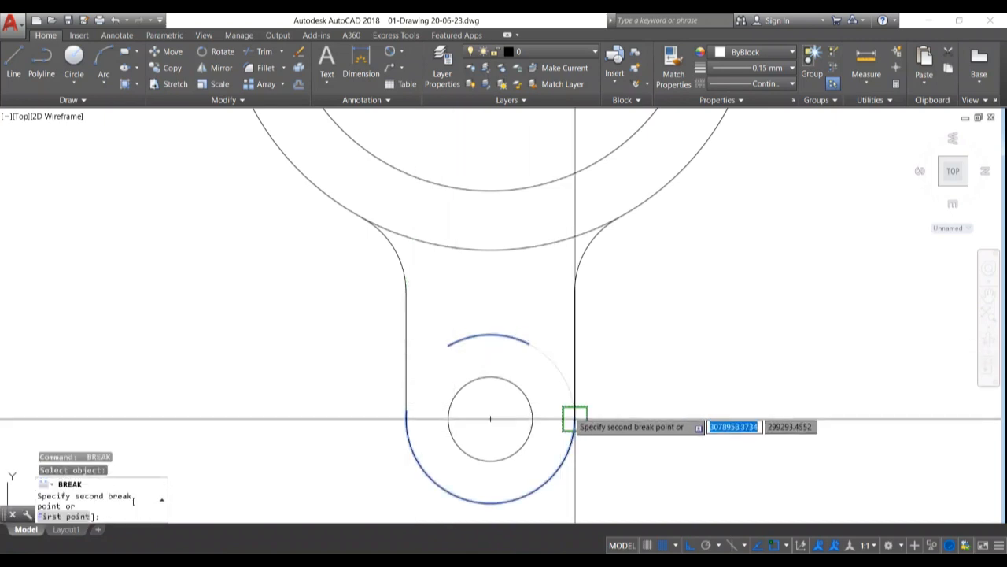
click(575, 417)
click(508, 336)
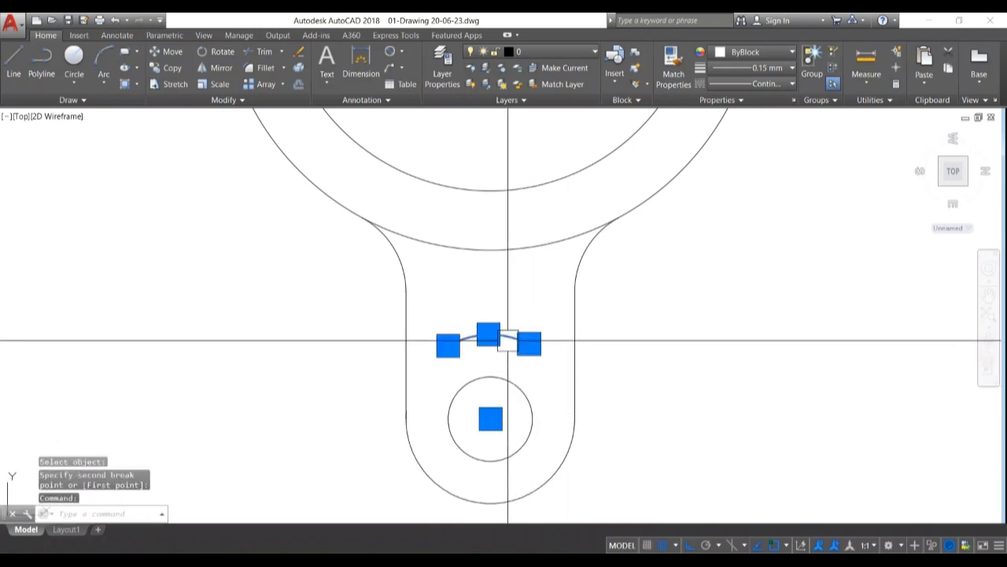
key(Delete)
Trim the large outer circle's bottom arc between the lower lug's two fillets
scroll(498, 341, down, 4)
scroll(495, 314, up, 2)
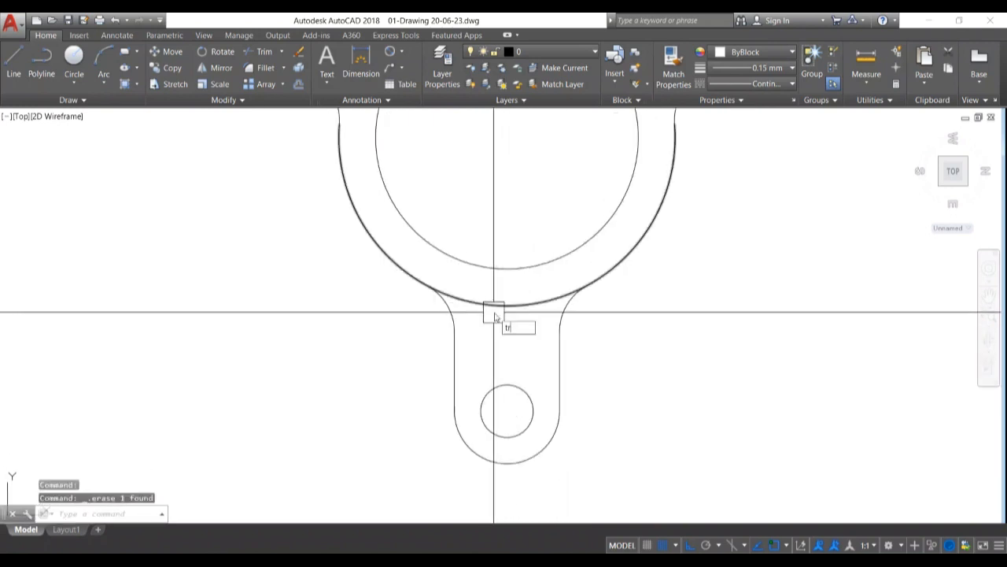
key(Return)
key(Return)
scroll(628, 391, down, 5)
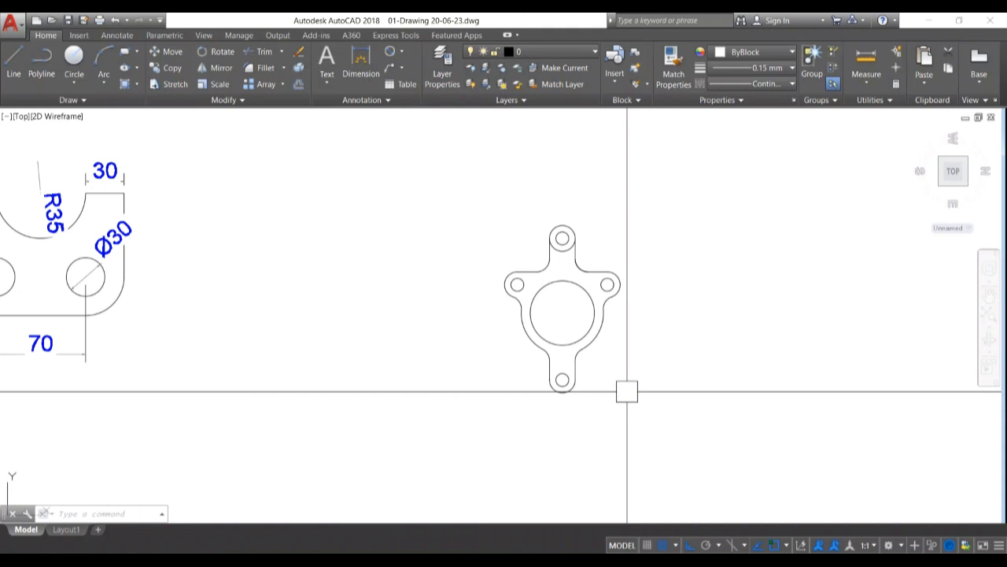
Try to trim the lower part of the upper lug's outer circle between its vertical lines
scroll(564, 240, up, 6)
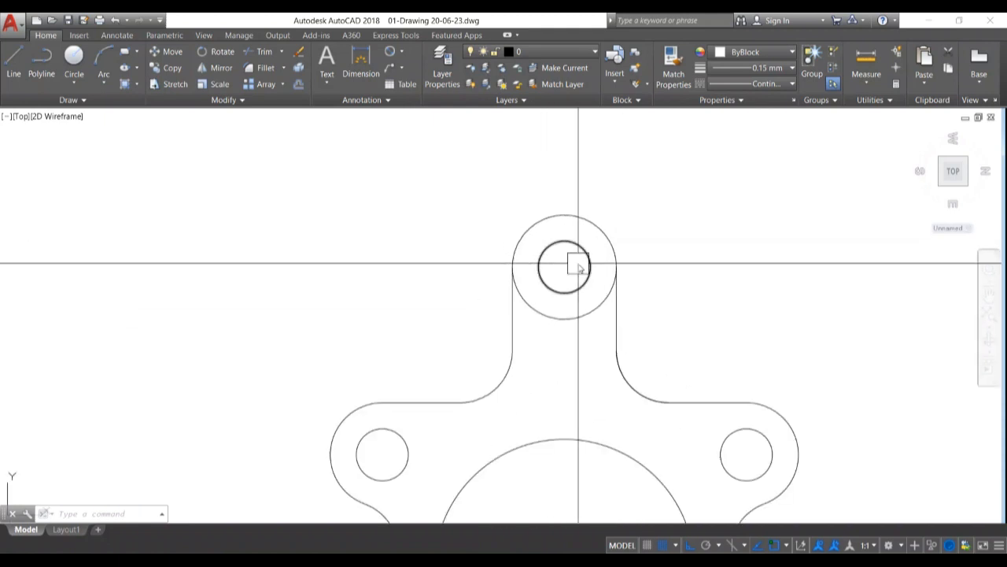
key(Return)
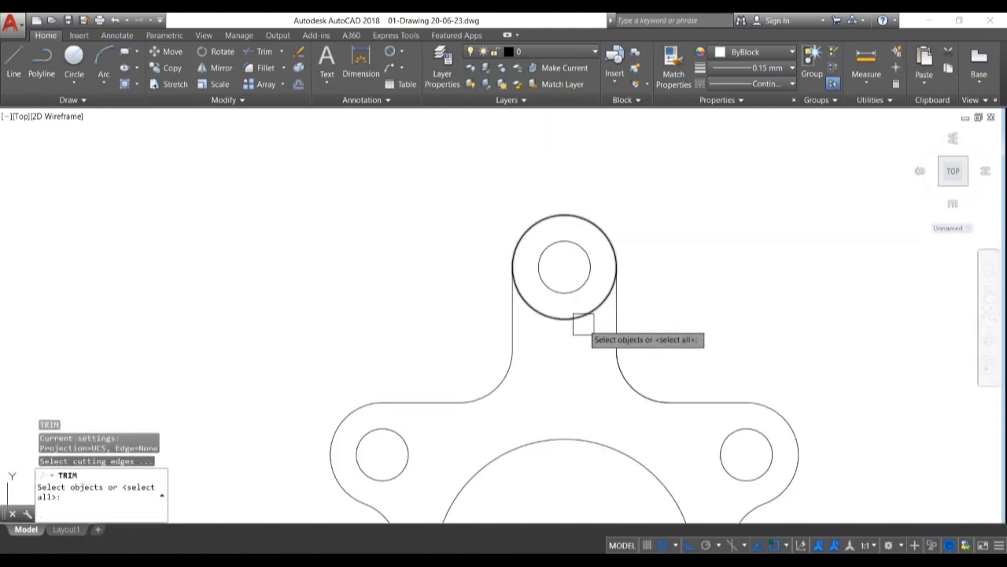
key(Return)
click(567, 319)
Break the upper lug's outer circle from its bottom to the upper end of the right vertical line
text(b)
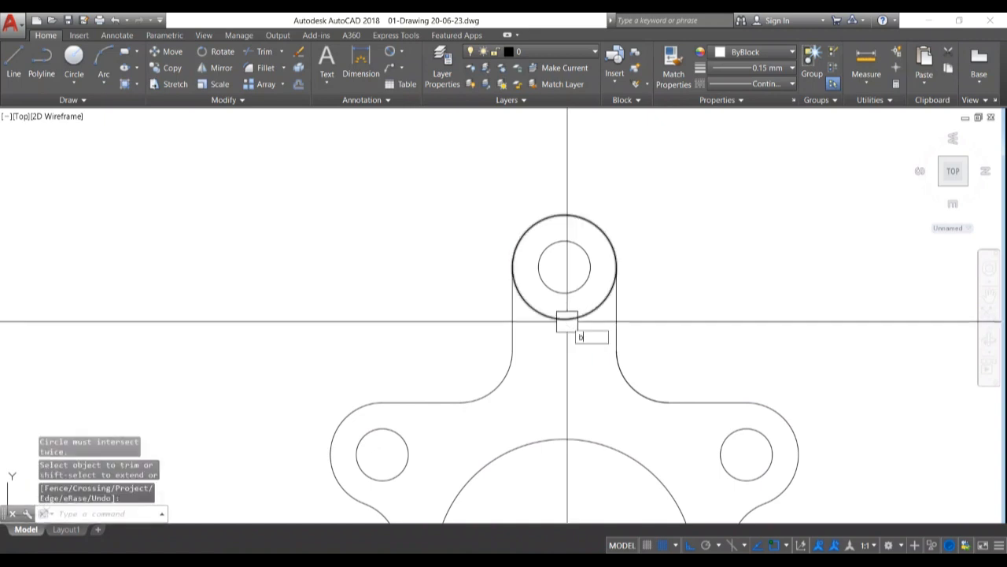
text(r)
key(Return)
click(567, 319)
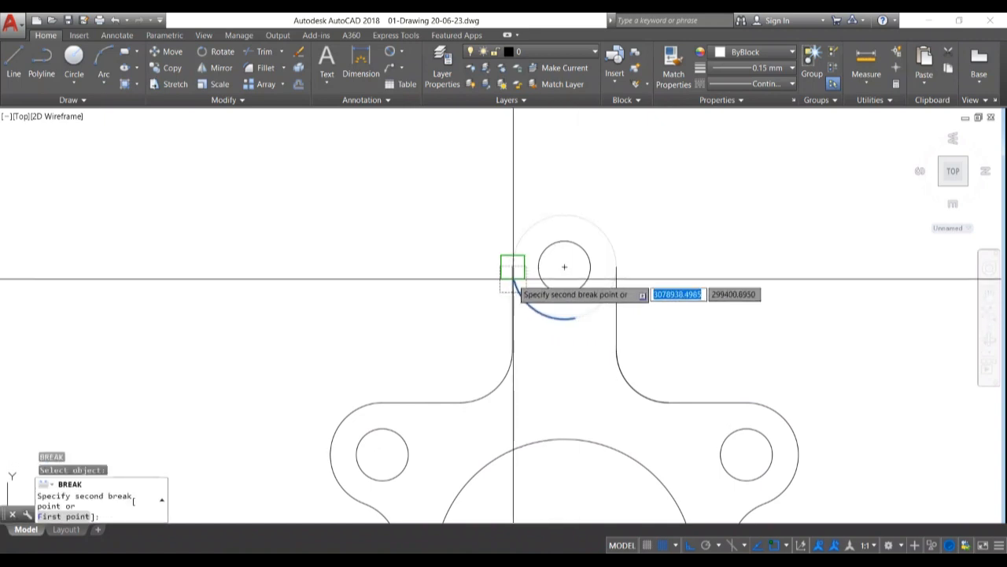
click(613, 266)
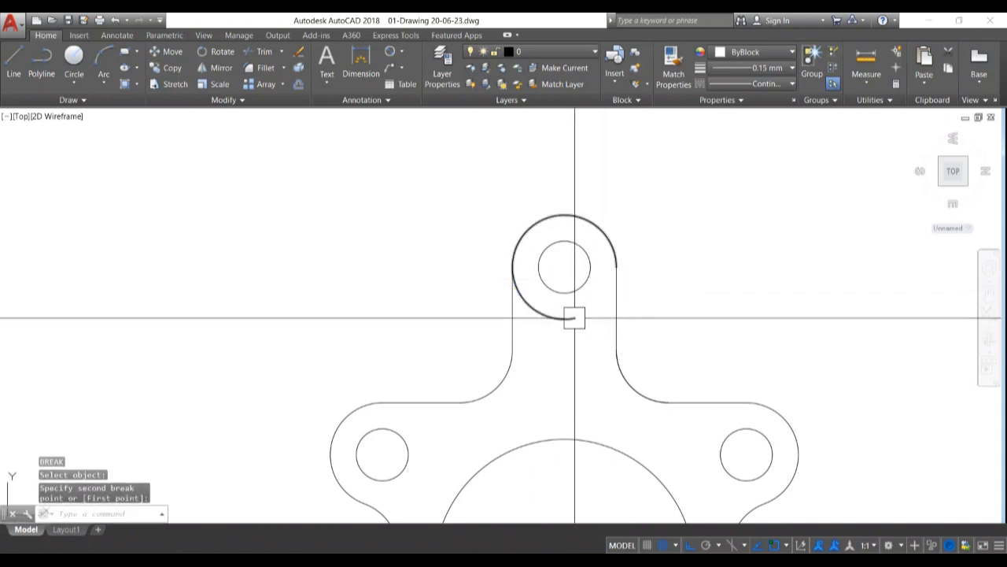
Break the upper lug's outer arc from its bottom to the left vertical line's upper end and delete the leftover bottom piece
key(Return)
click(564, 318)
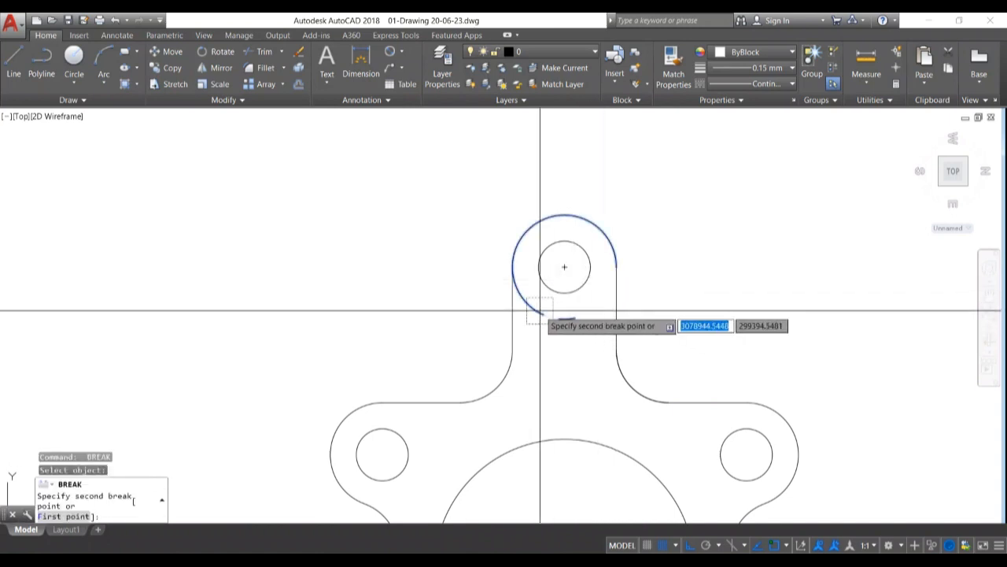
click(512, 266)
click(563, 321)
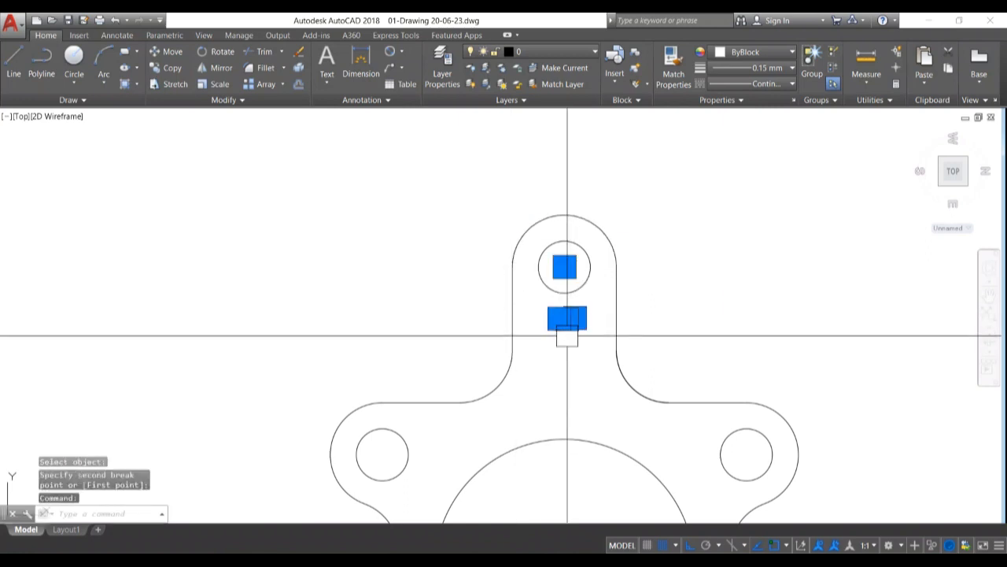
key(Delete)
Save the drawing with the cleaned-up part outline
scroll(557, 344, down, 6)
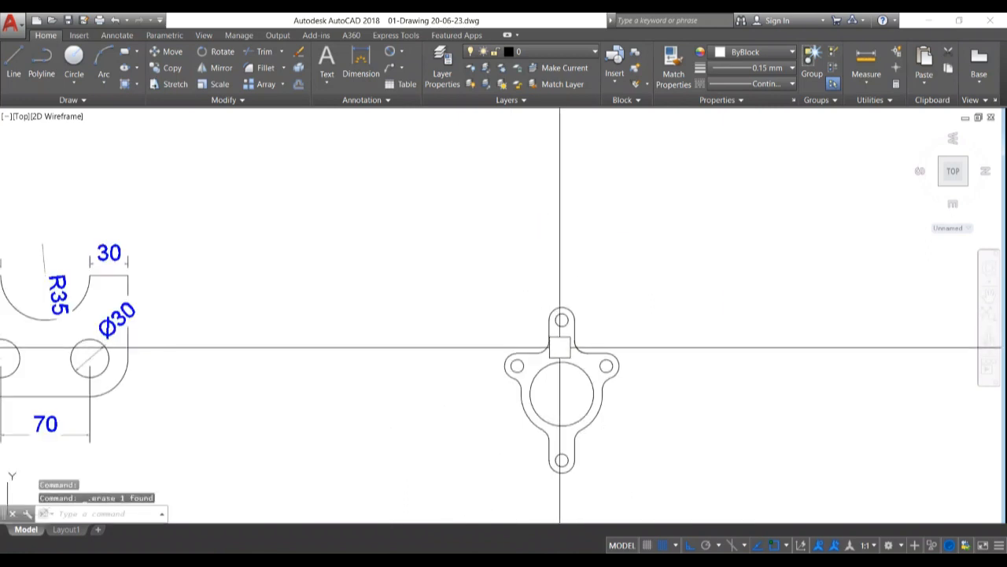
key(ctrl+s)
Hatch the part's area between the outer outline and the holes with the cyan ANSI31 pattern at scale 1
scroll(568, 315, up, 4)
scroll(610, 449, down, 3)
middle_drag(610, 450, 559, 409)
scroll(549, 404, up, 3)
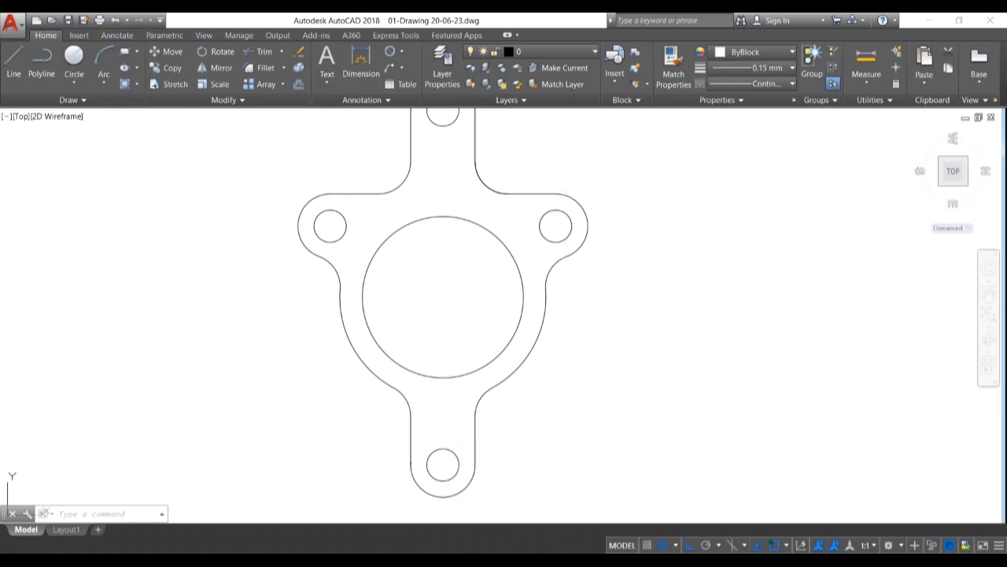
text(h)
key(Return)
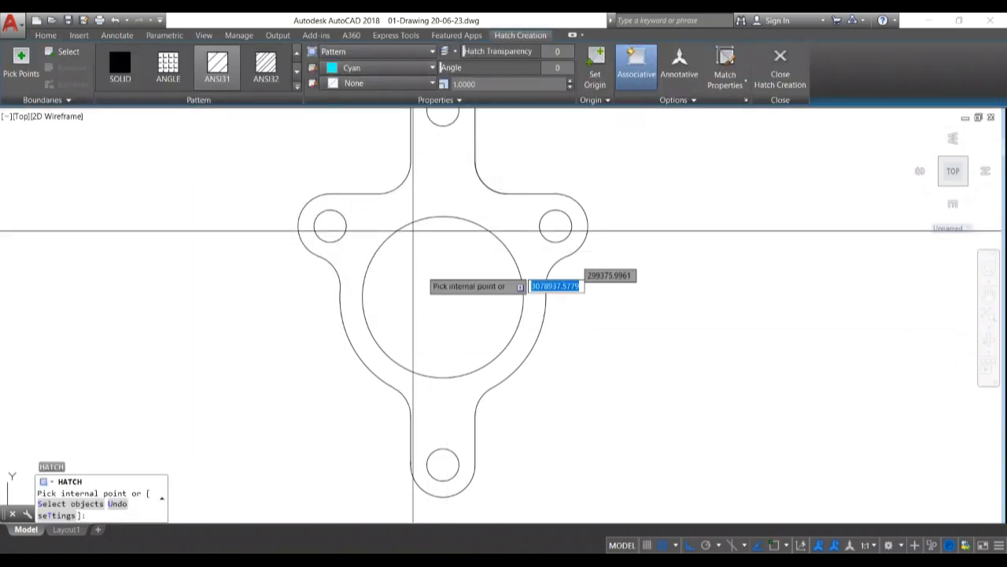
click(514, 224)
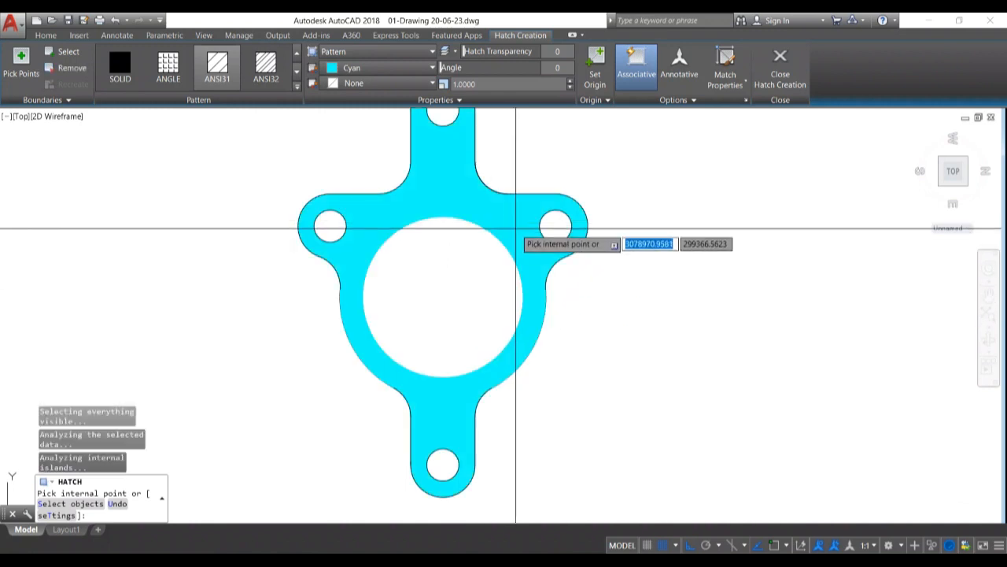